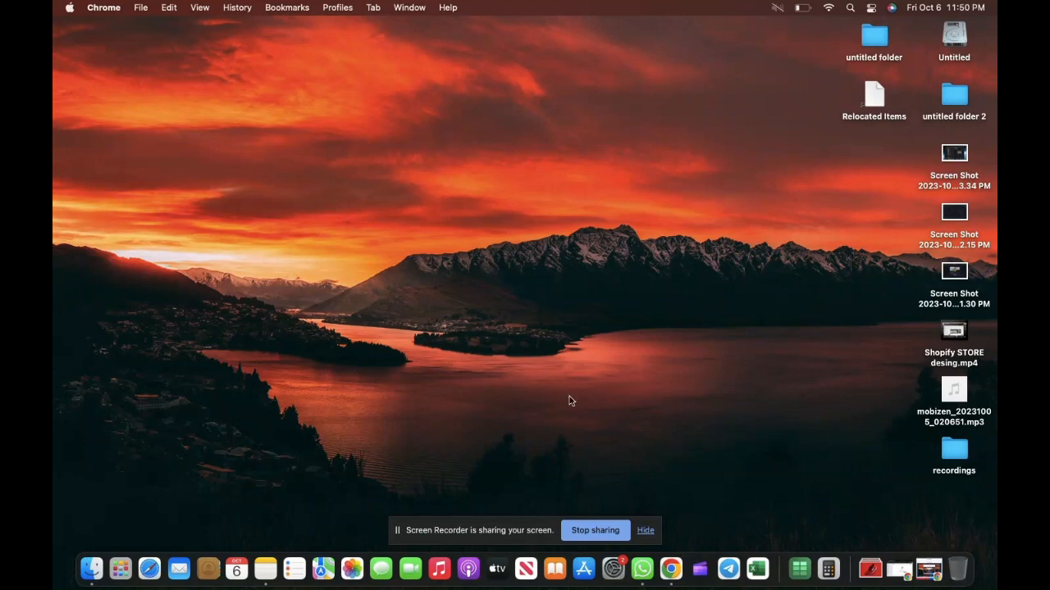
# - Open Chrome full screen and start adding a product from the empty Products page
pyautogui.click(672, 577)
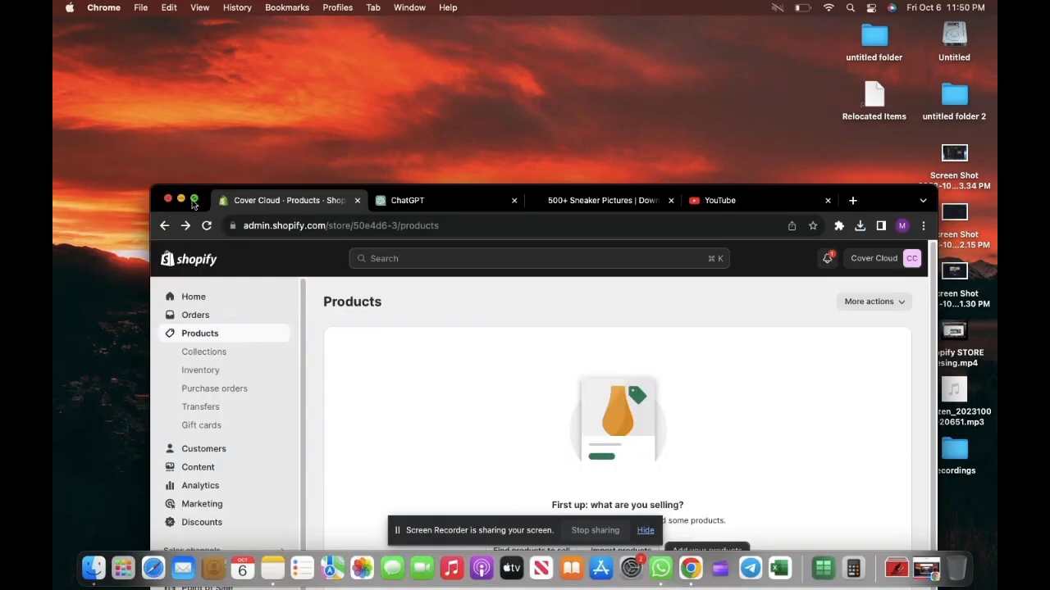
pyautogui.click(194, 200)
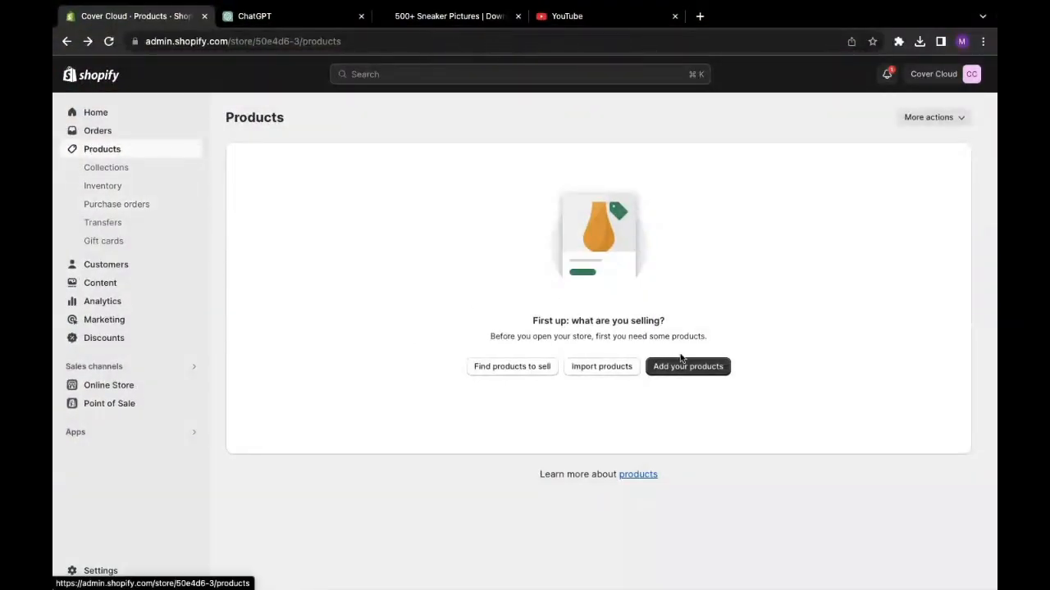
pyautogui.click(689, 366)
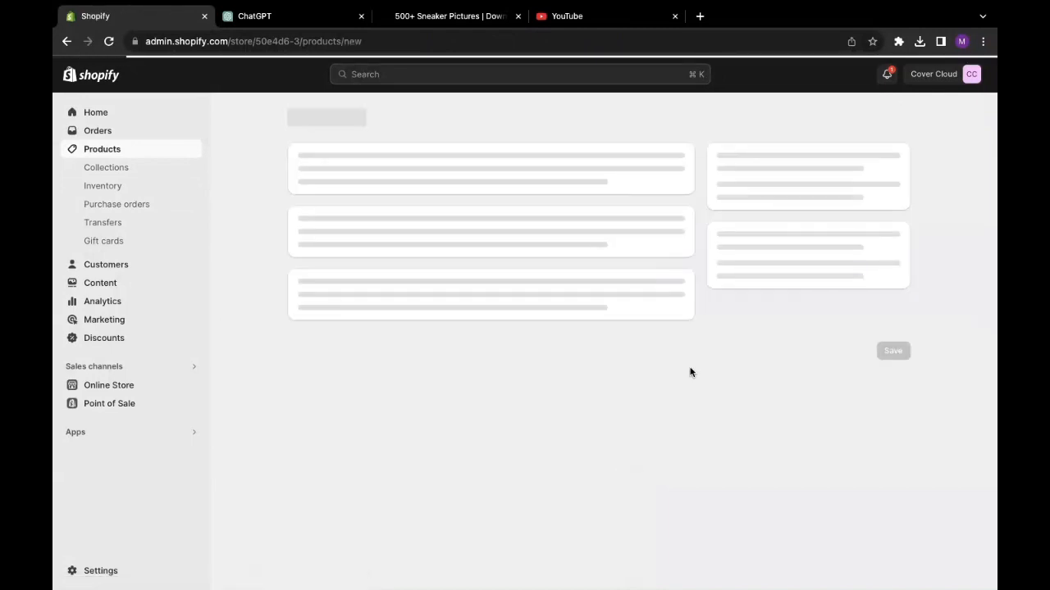
pyautogui.click(354, 178)
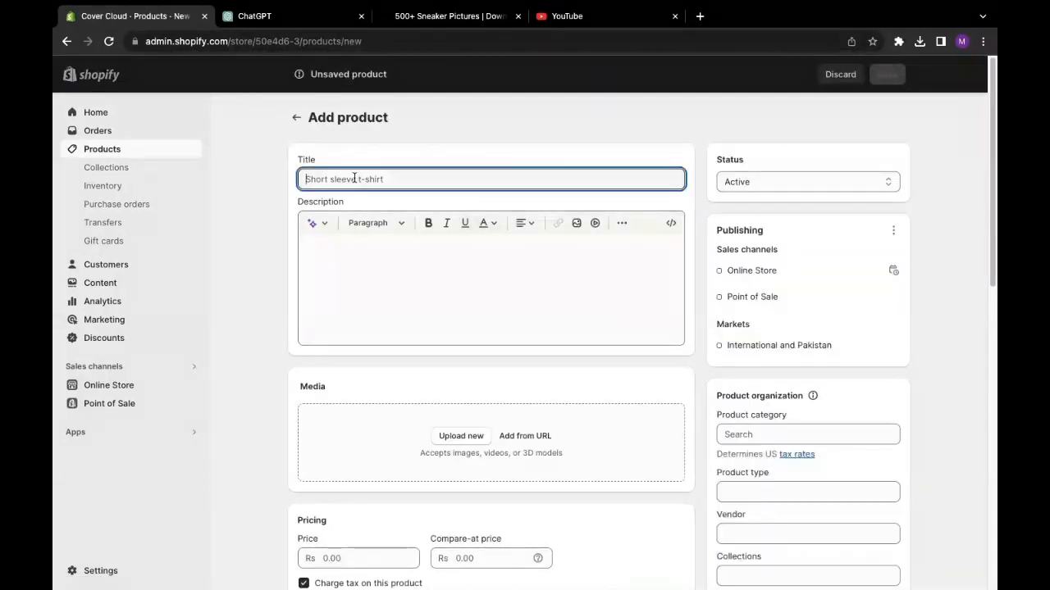
pyautogui.scroll(-3, 347, 254)
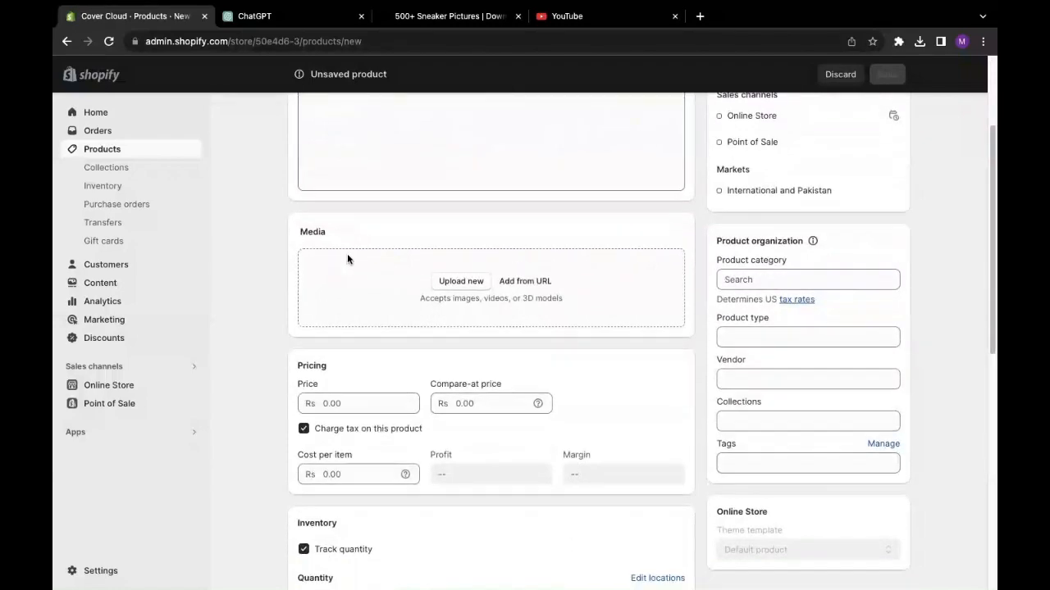
pyautogui.scroll(-6, 347, 259)
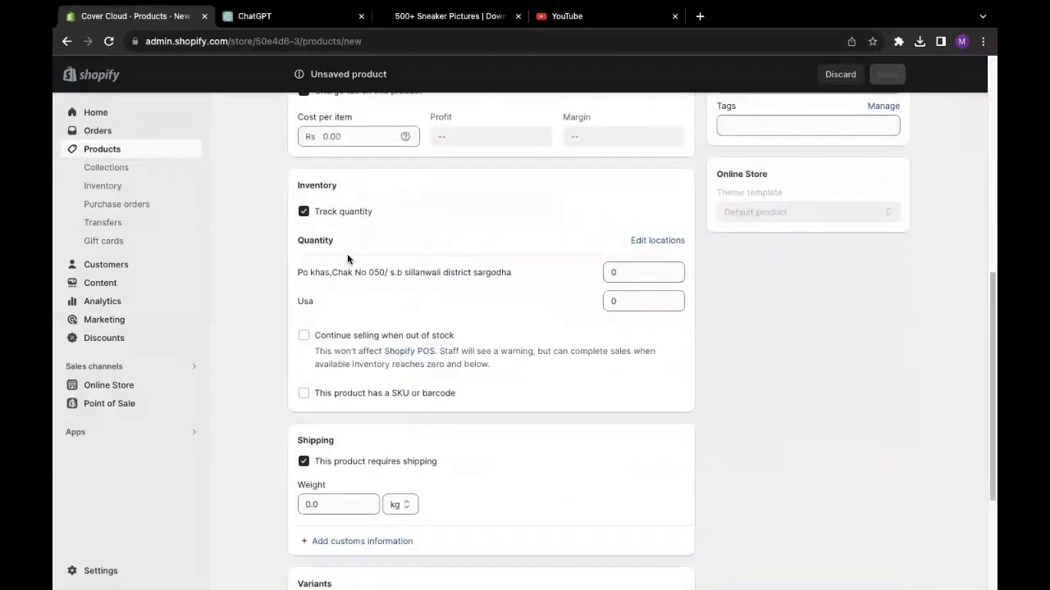
pyautogui.scroll(-2, 347, 256)
pyautogui.scroll(4, 448, 350)
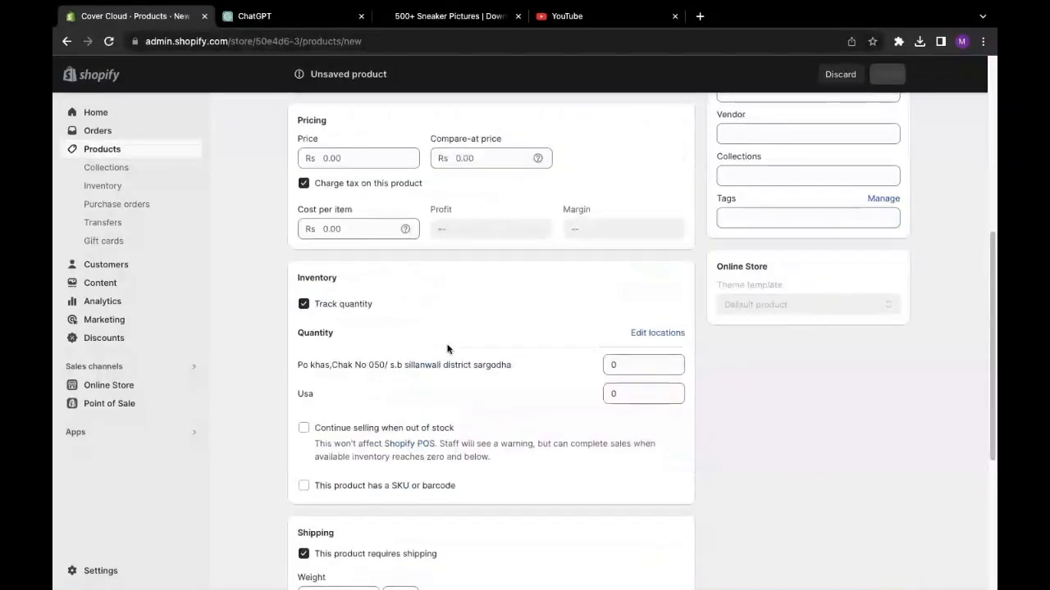
pyautogui.scroll(-4, 492, 341)
pyautogui.scroll(8, 541, 328)
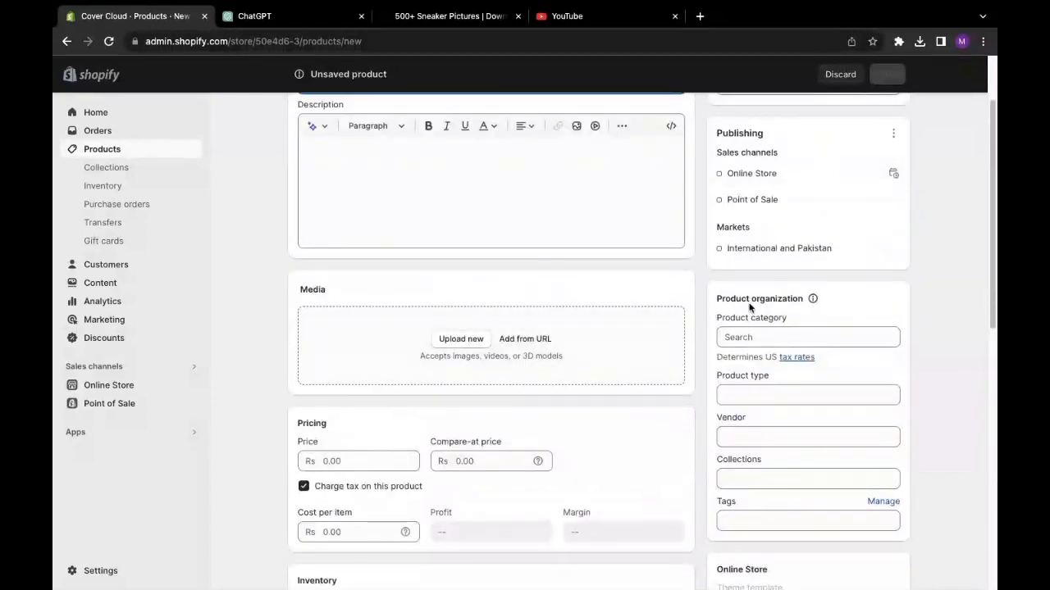
pyautogui.scroll(-1, 317, 284)
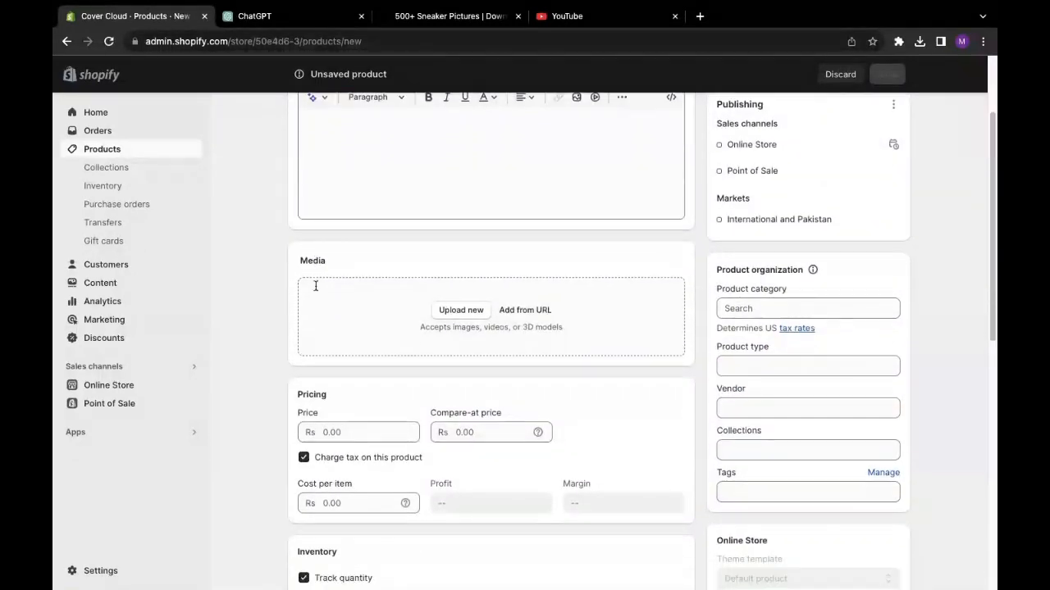
pyautogui.scroll(3, 314, 285)
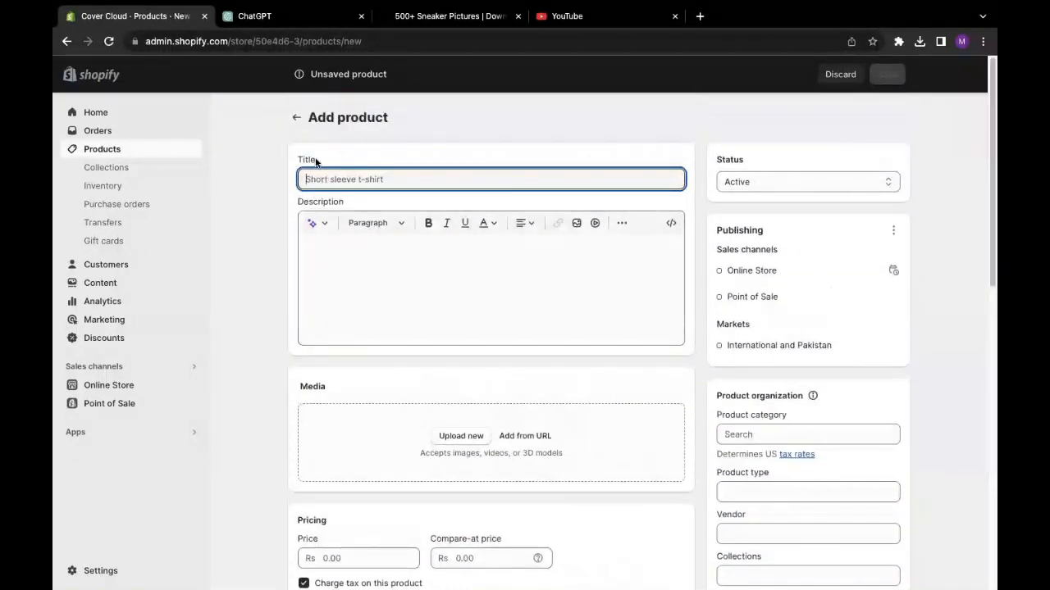
pyautogui.moveTo(316, 162); pyautogui.dragTo(284, 162)
pyautogui.click(285, 163)
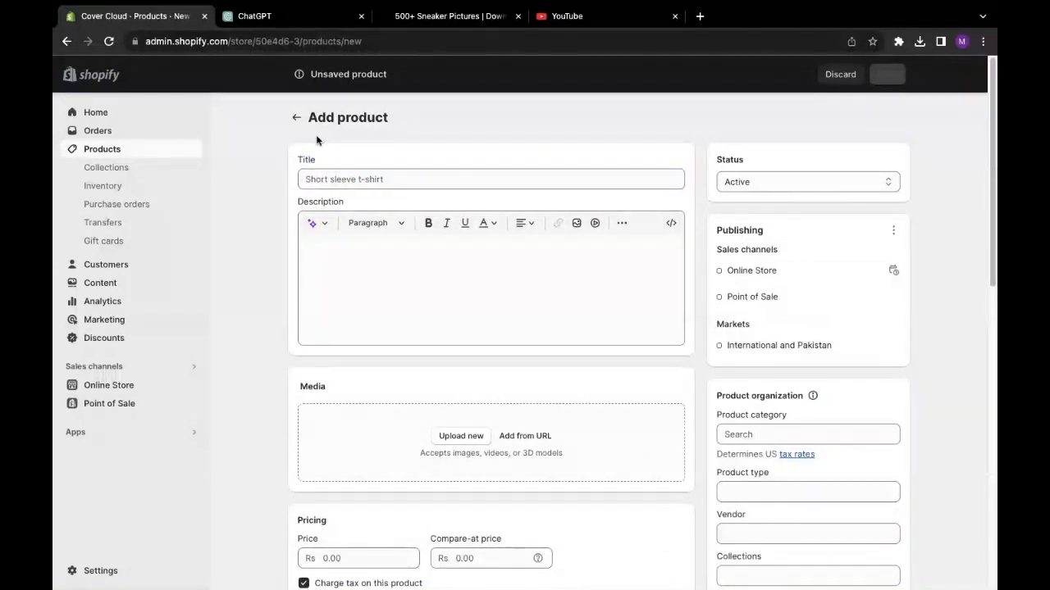
pyautogui.click(355, 185)
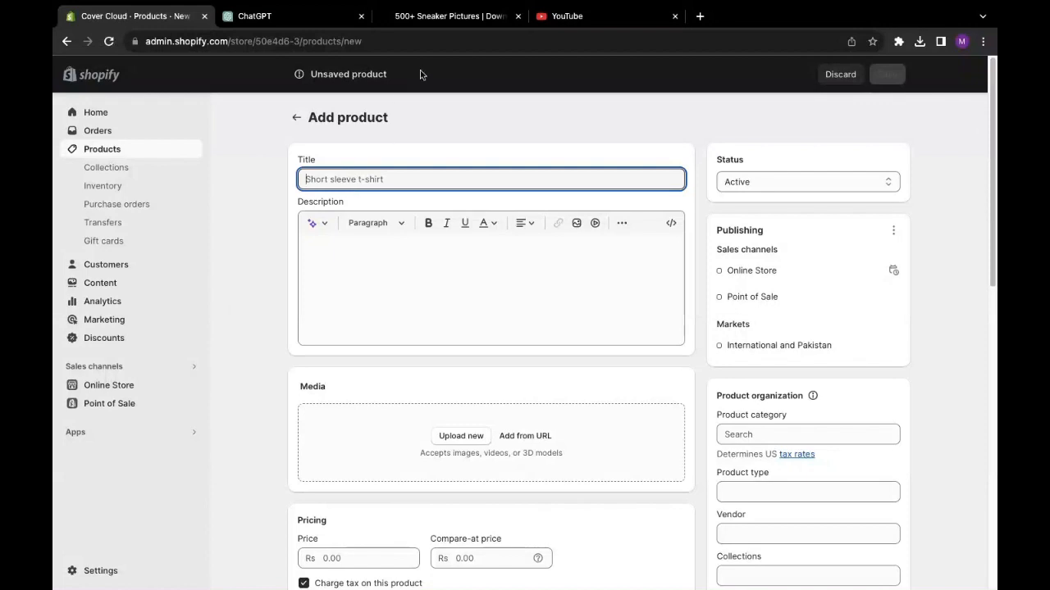
pyautogui.click(447, 15)
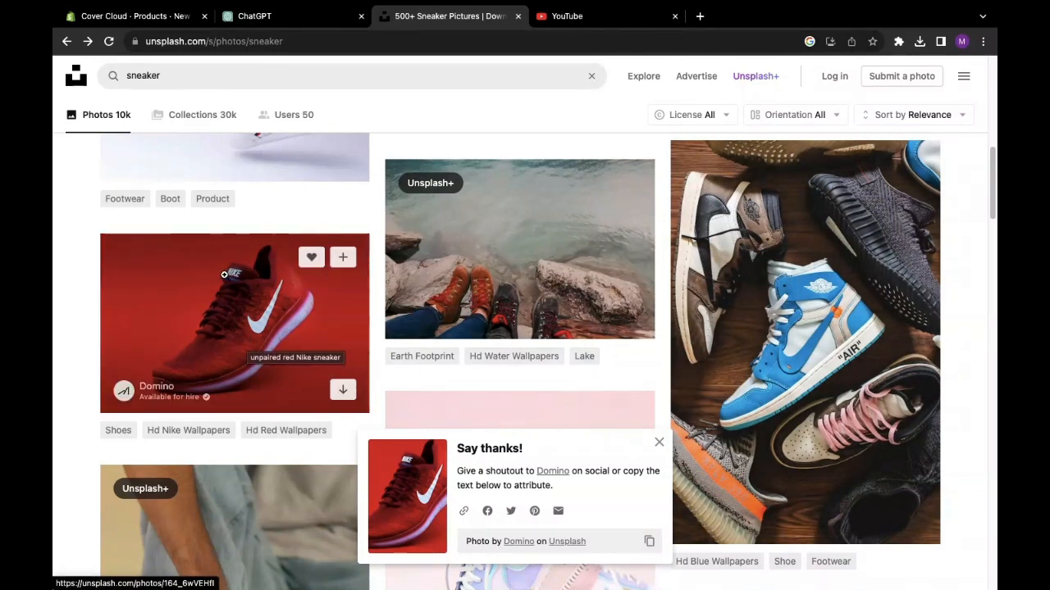
# - Download the red Nike sneaker photo on a red background from Unsplash
pyautogui.click(343, 396)
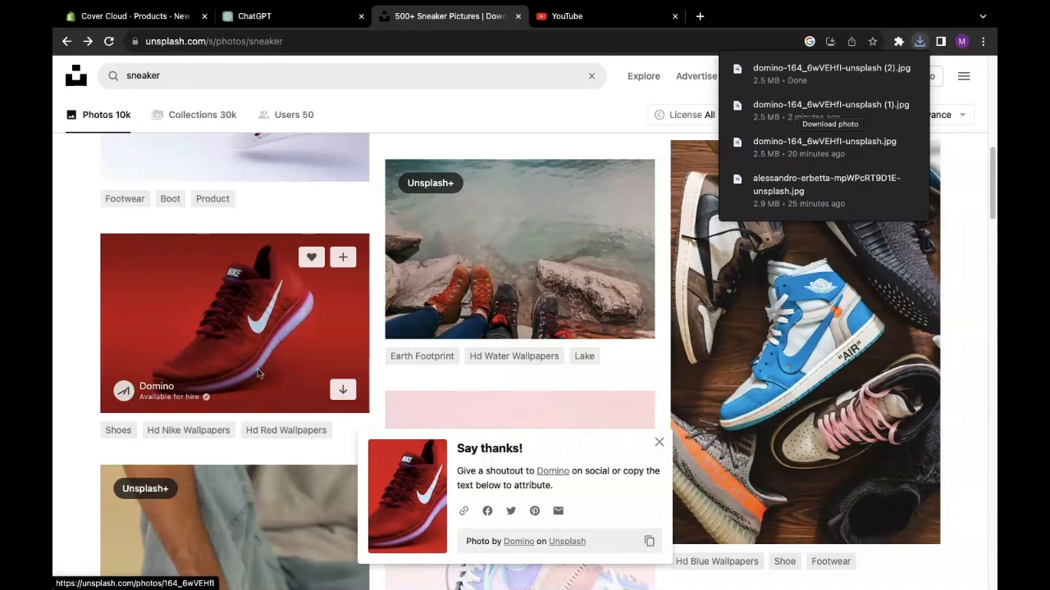
pyautogui.click(255, 16)
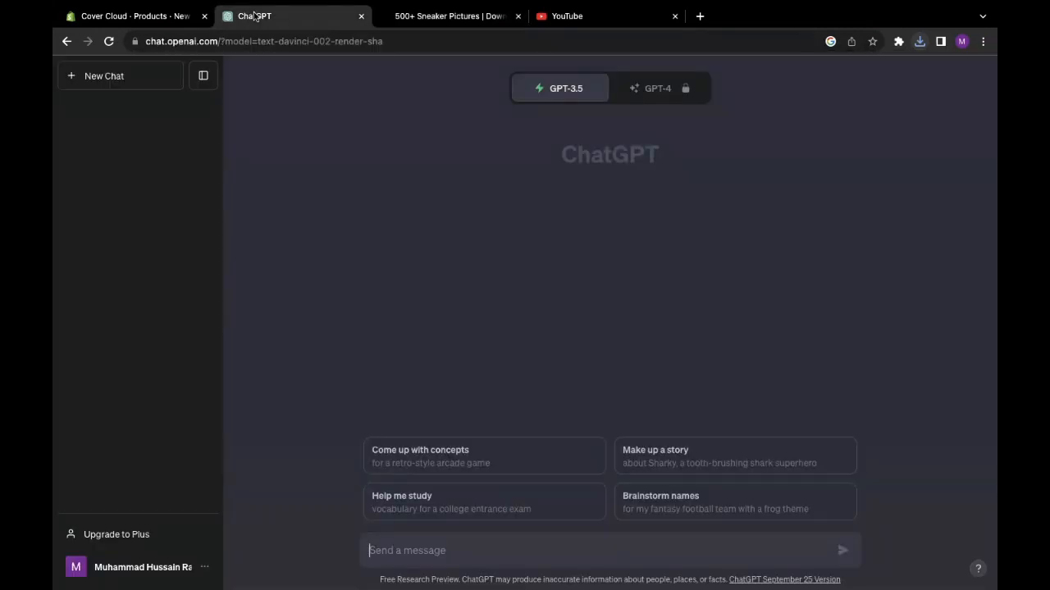
# - Title the new product 'domino red color sneakers' and copy that title
pyautogui.click(158, 22)
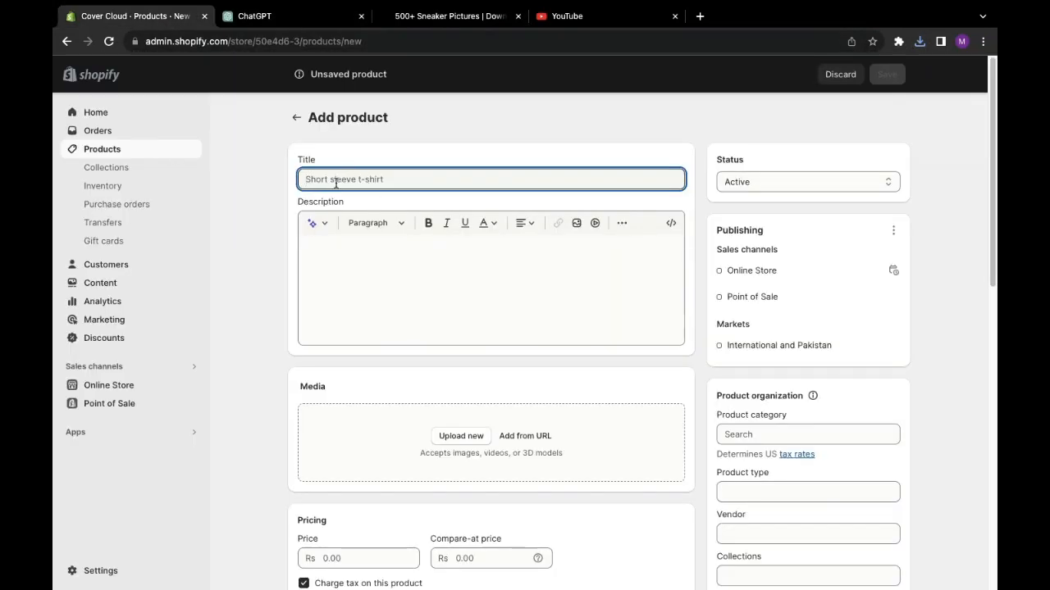
pyautogui.write('domino red color sneakers')
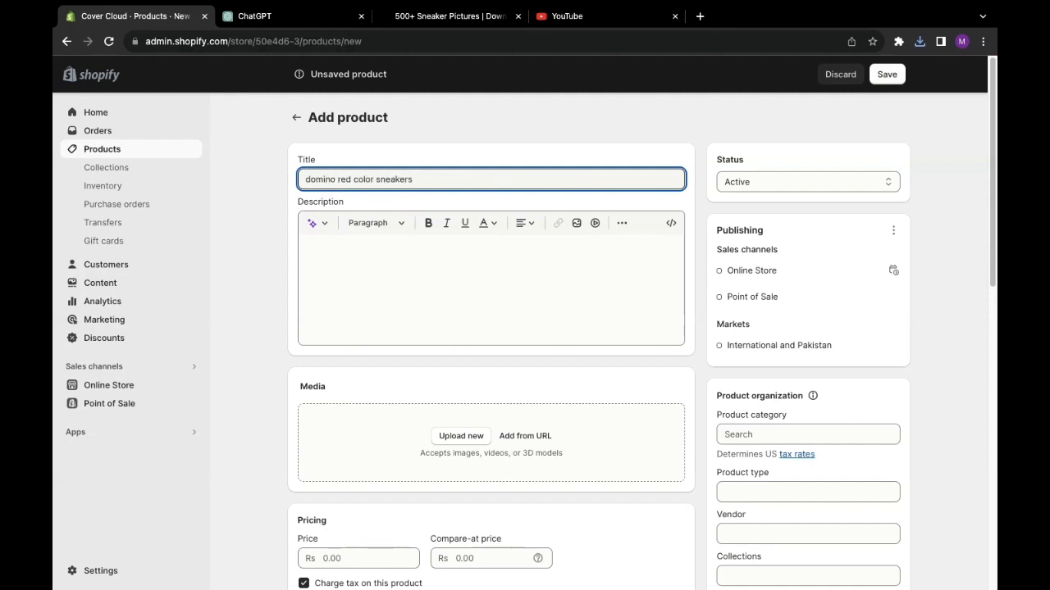
pyautogui.moveTo(435, 184); pyautogui.dragTo(291, 168)
pyautogui.rightClick(332, 175)
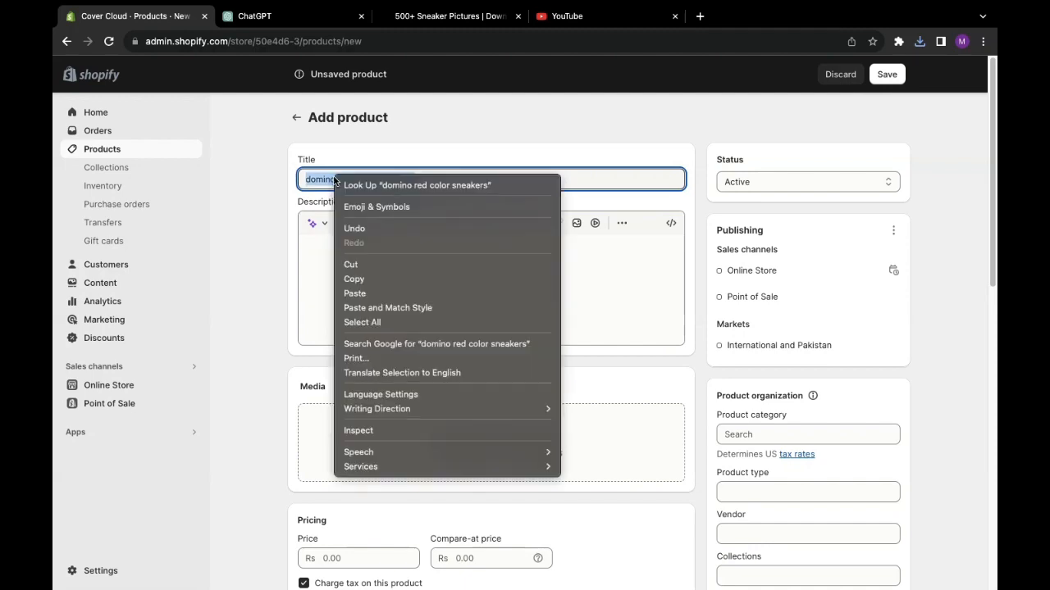
pyautogui.click(362, 279)
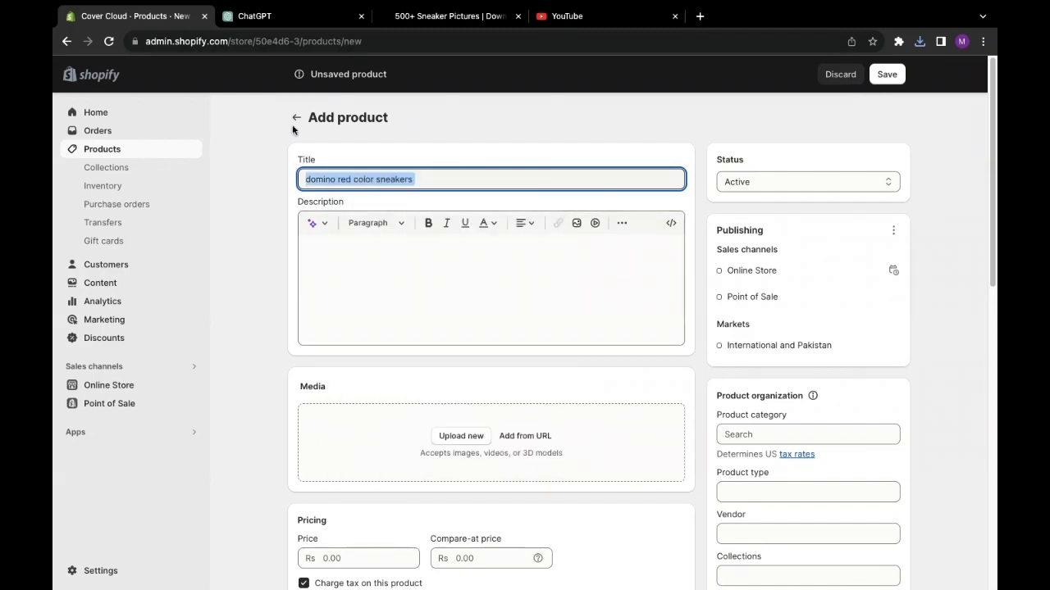
pyautogui.click(303, 25)
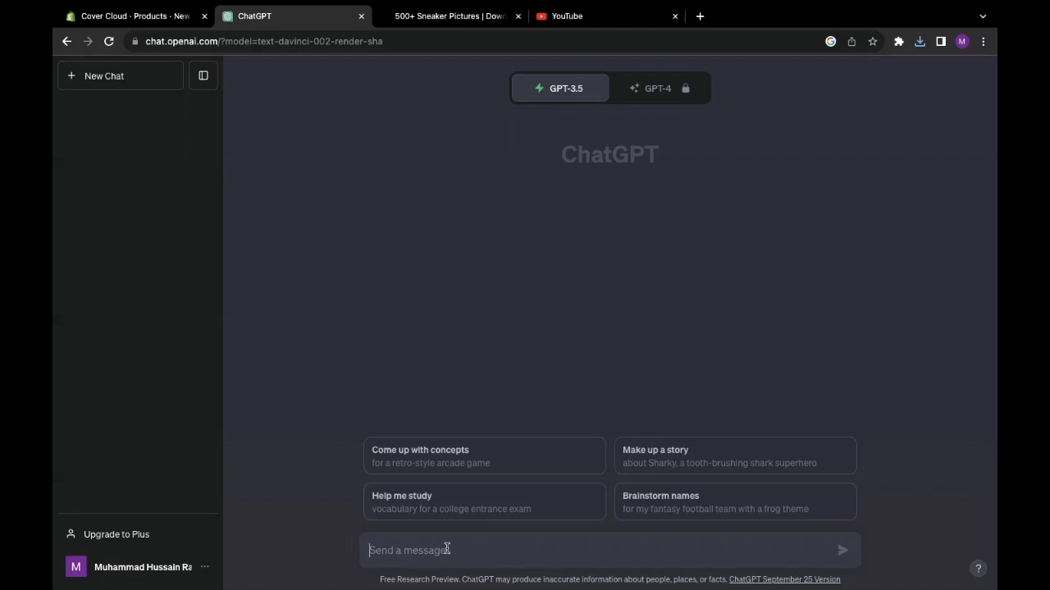
# - Ask ChatGPT for a title and copy 'Red Hot Domino Sneakers: Step Up Your Style Game!'
pyautogui.write('write a title fo')
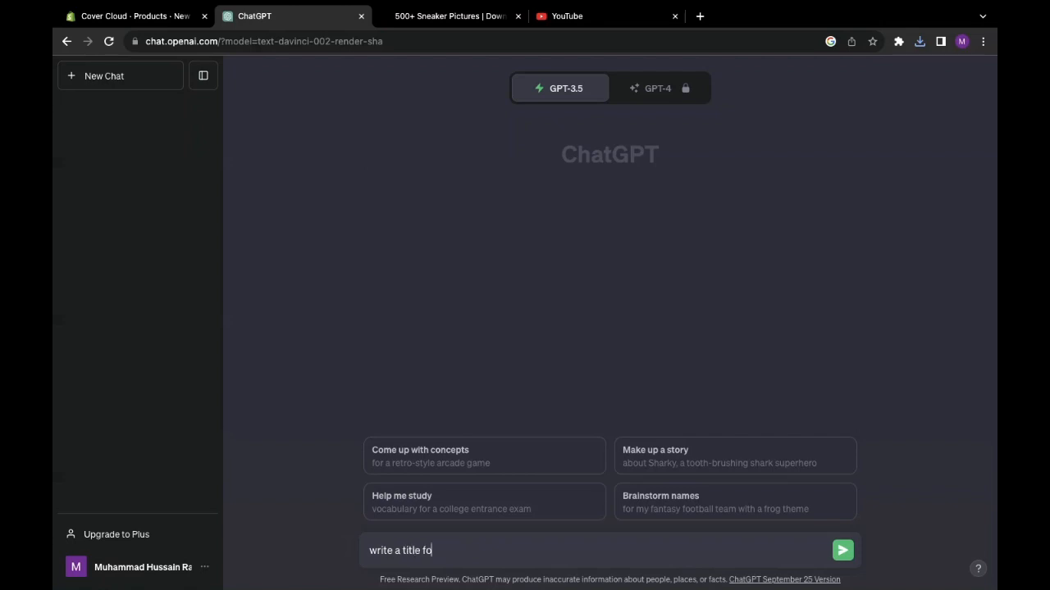
pyautogui.write('r product domino red color sneakers')
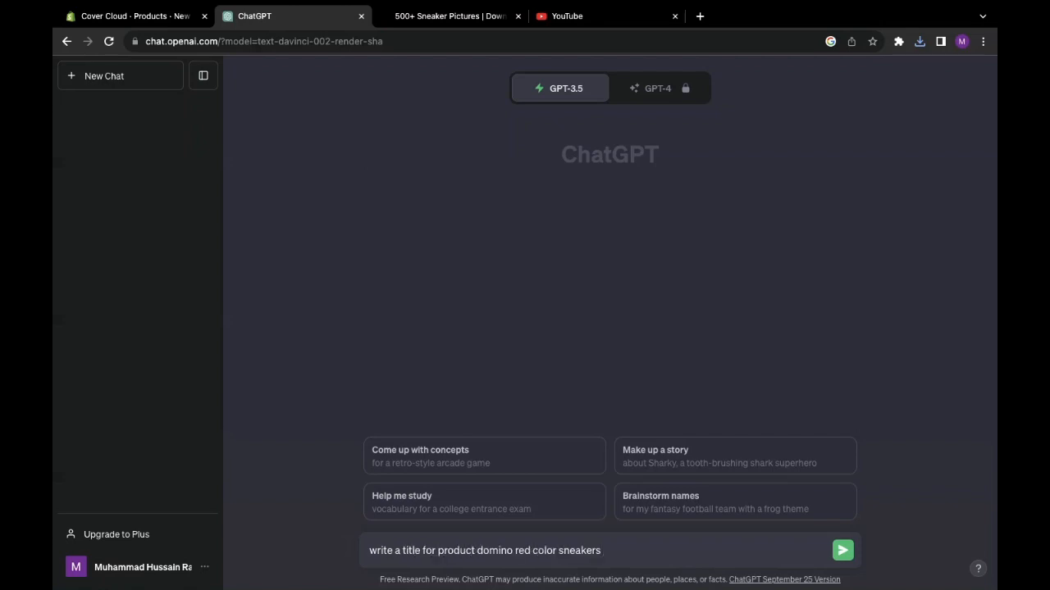
pyautogui.press('Return')
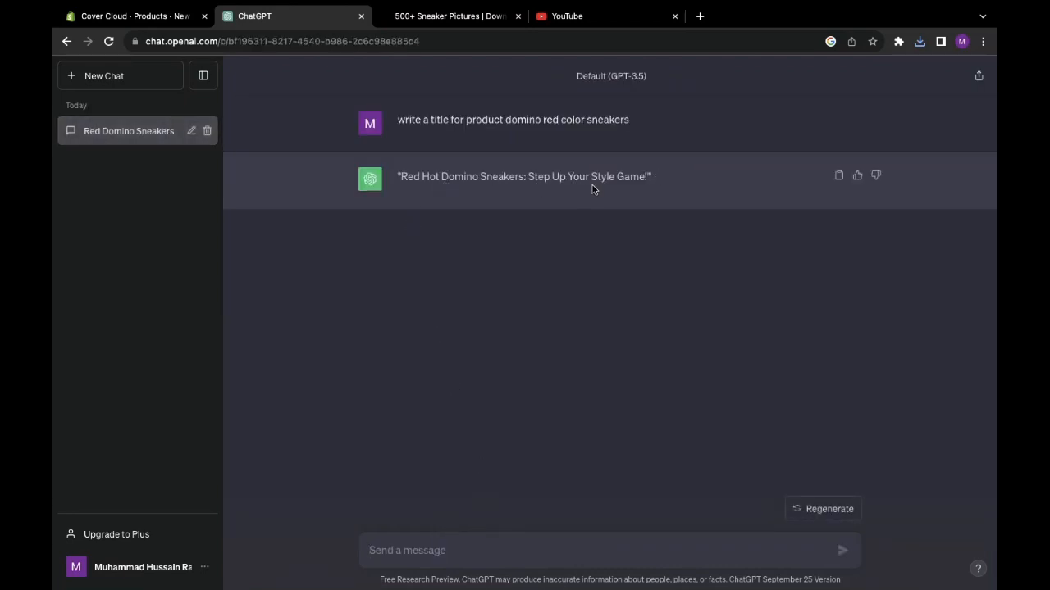
pyautogui.moveTo(654, 177); pyautogui.dragTo(396, 174)
pyautogui.rightClick(423, 174)
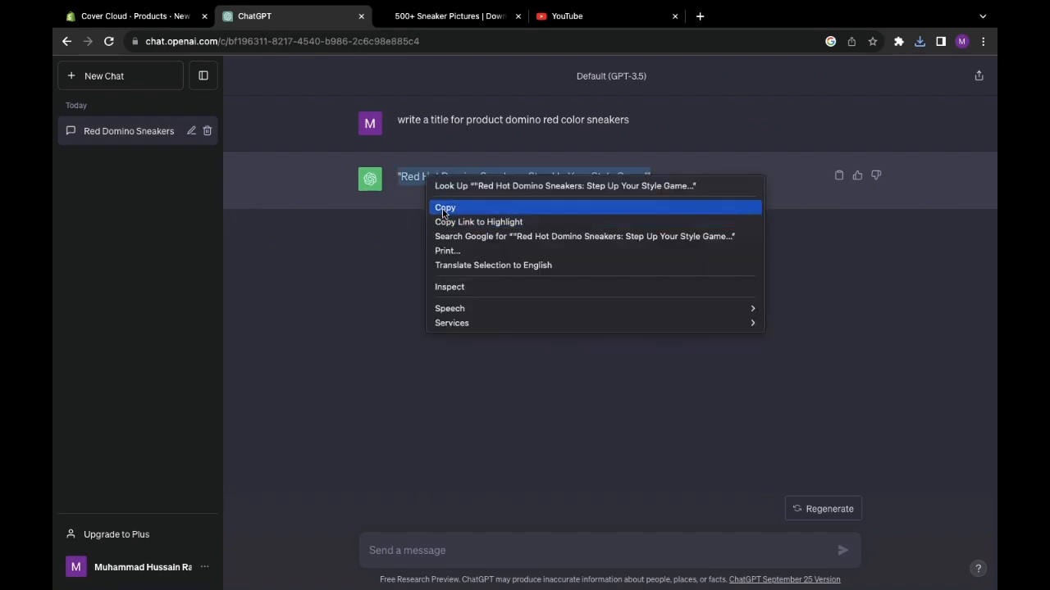
pyautogui.click(443, 208)
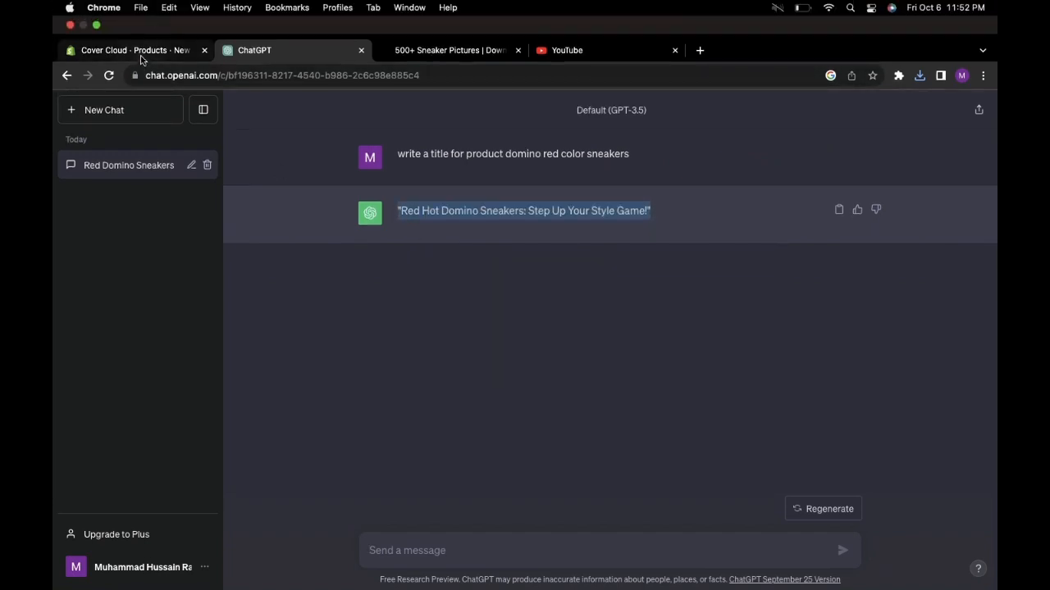
pyautogui.click(140, 54)
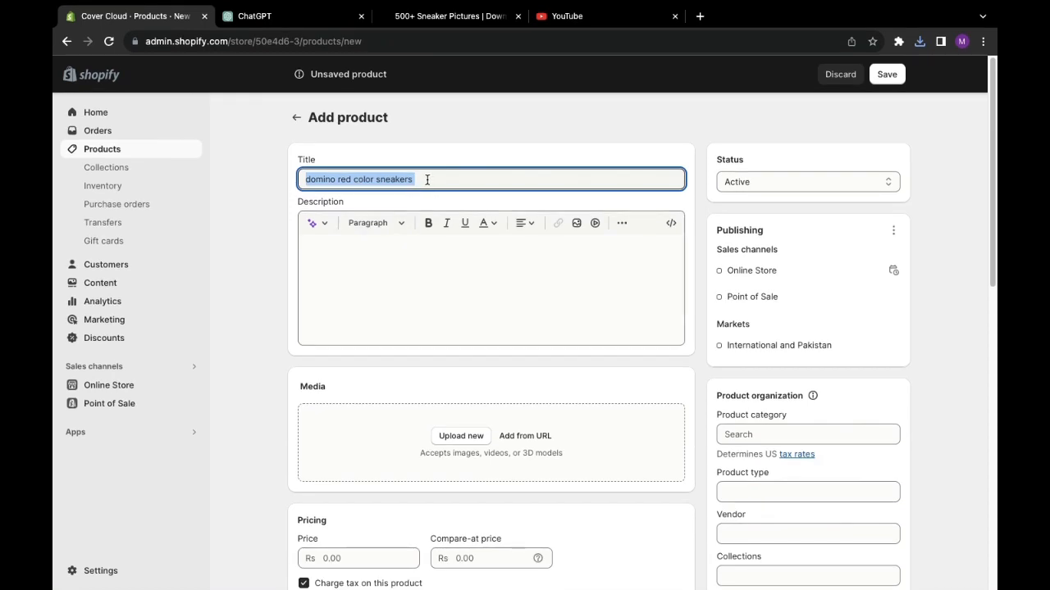
# - Paste 'Red Hot Domino Sneakers: Step Up Your Style Game!' as the product title and copy it
pyautogui.press('super+v')
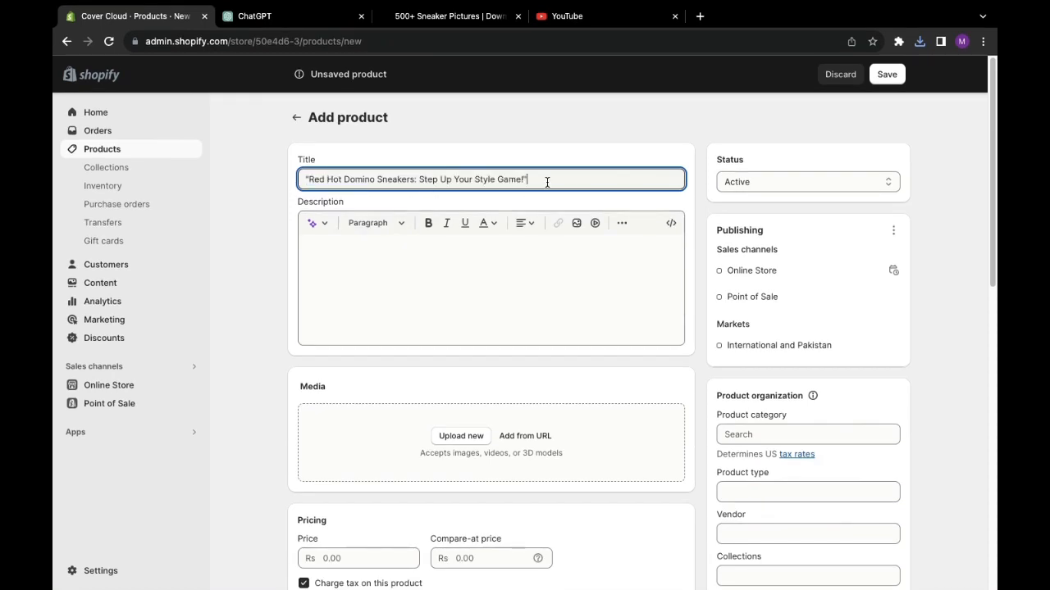
pyautogui.click(375, 328)
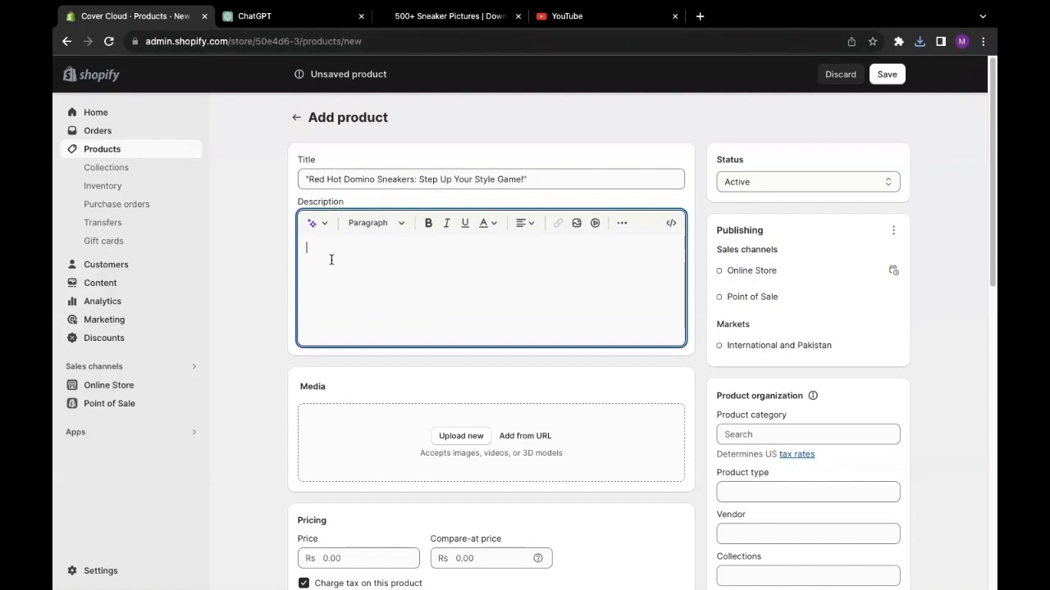
pyautogui.tripleClick(373, 173)
pyautogui.moveTo(334, 178); pyautogui.dragTo(285, 183)
pyautogui.moveTo(543, 176); pyautogui.dragTo(315, 171)
pyautogui.rightClick(333, 187)
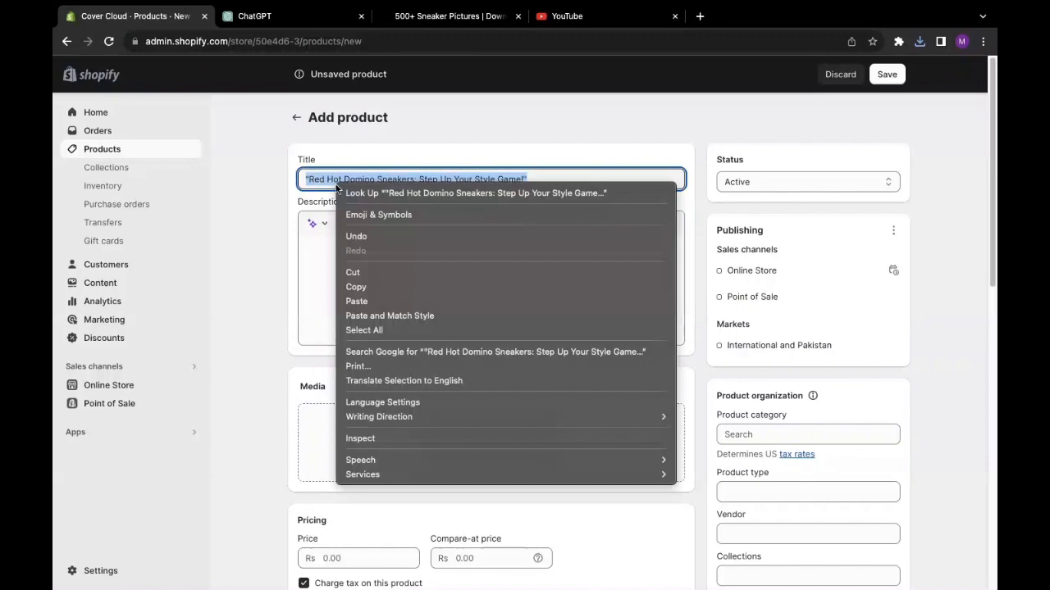
pyautogui.click(363, 287)
pyautogui.click(290, 16)
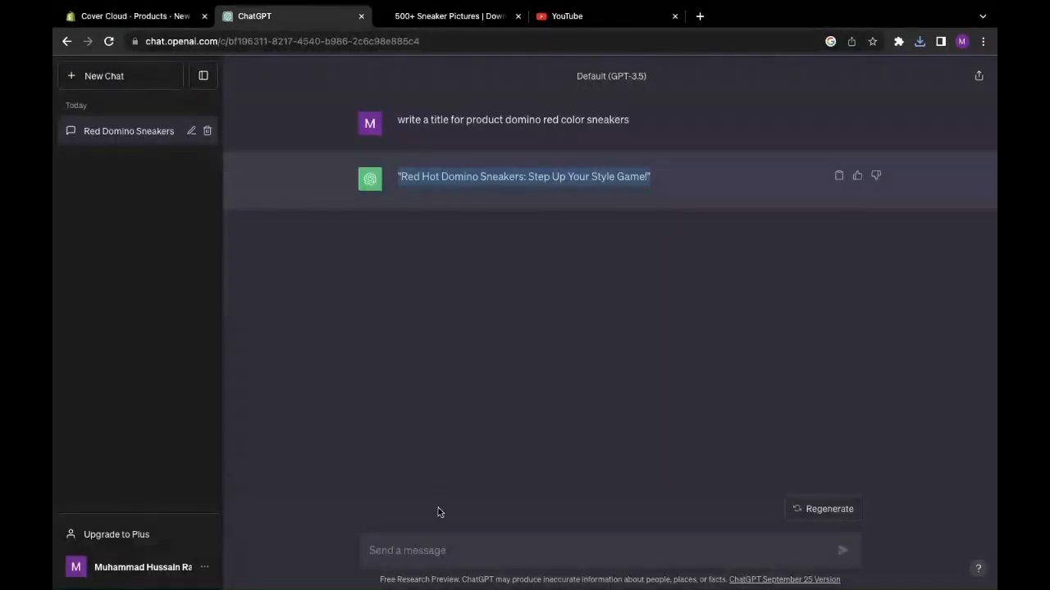
# - Ask ChatGPT to write a bullet-point description for the pasted Red Hot Domino Sneakers title
pyautogui.click(435, 549)
pyautogui.write('wri')
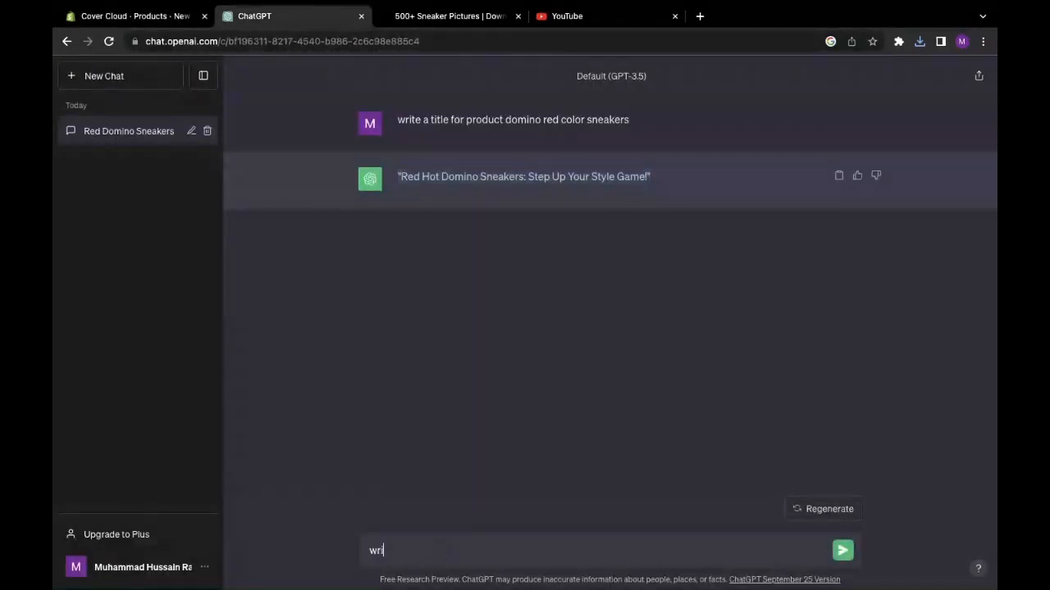
pyautogui.write('te a description for product')
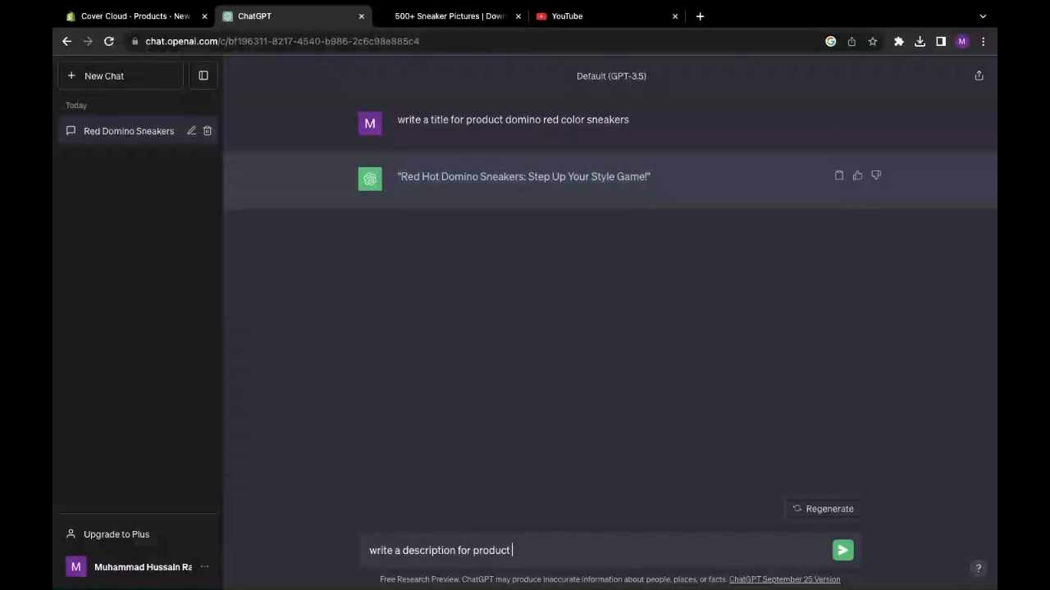
pyautogui.hotkey('ctrl', 'v')
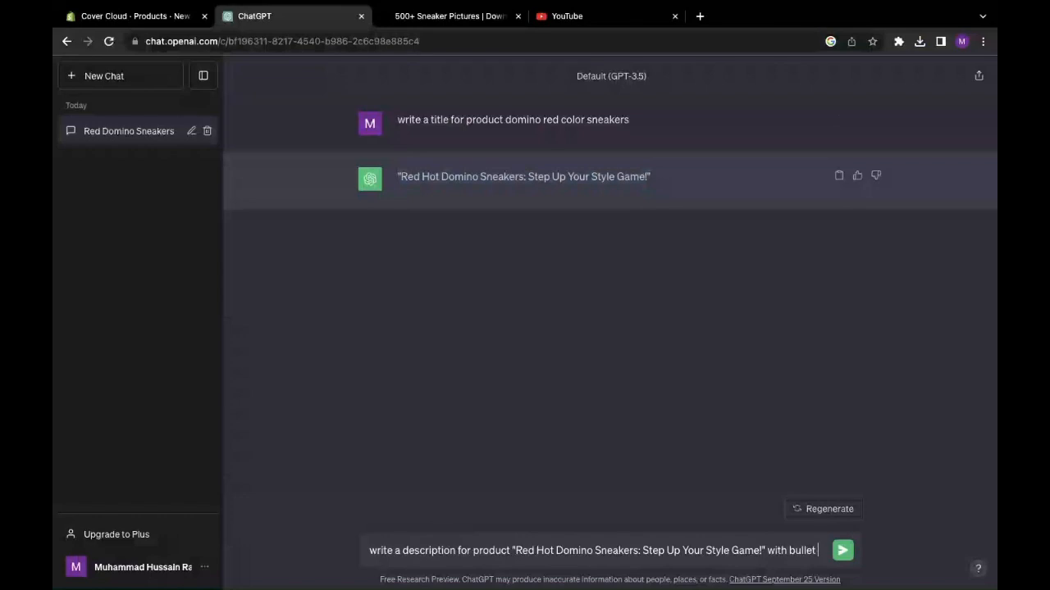
pyautogui.write('ints')
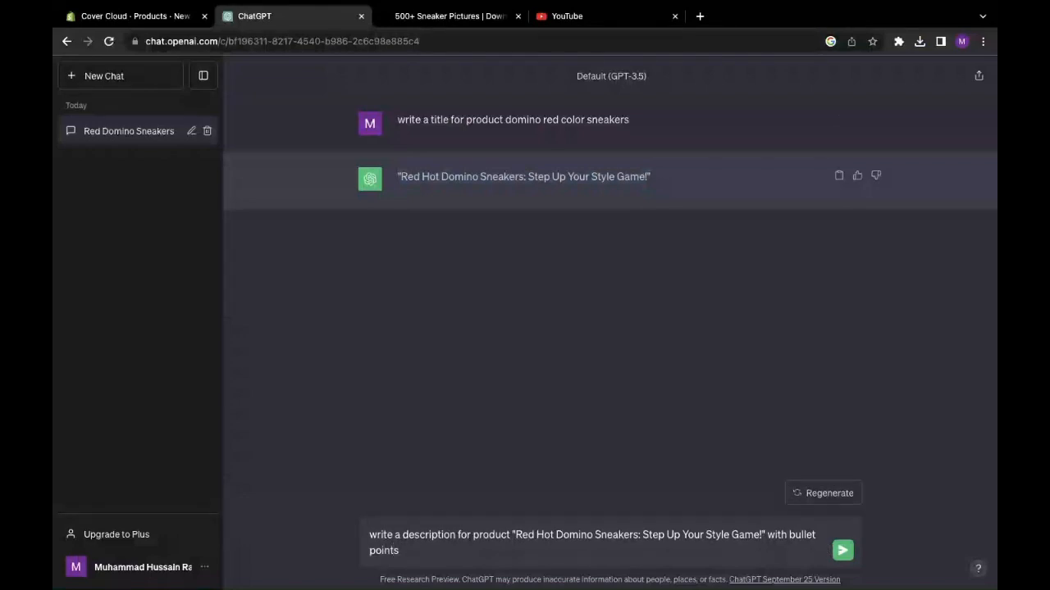
pyautogui.press('Return')
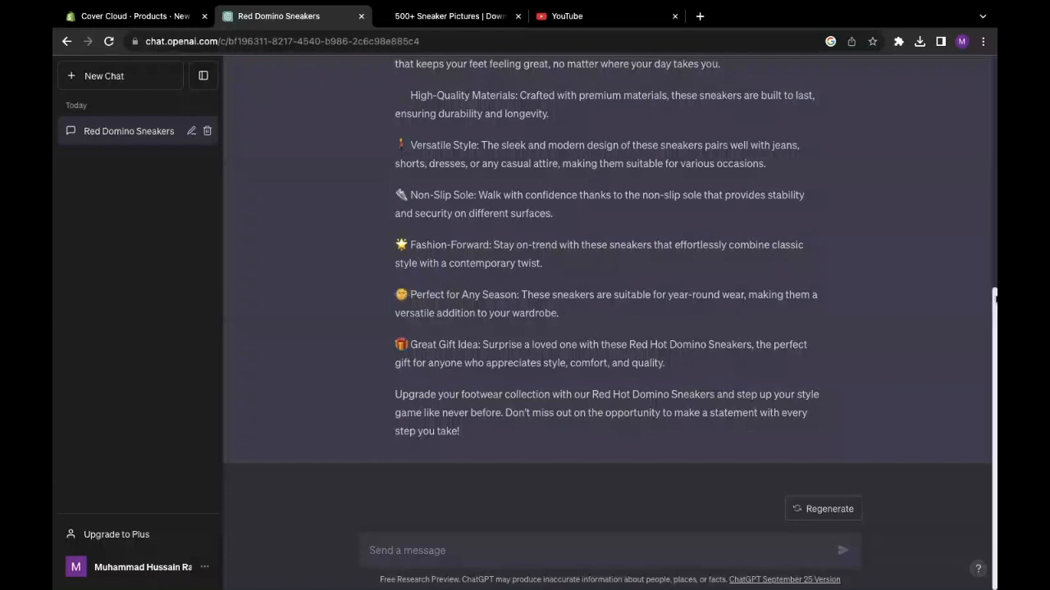
# - Select and copy ChatGPT's full description reply
pyautogui.scroll(2, 993, 281)
pyautogui.moveTo(993, 281); pyautogui.dragTo(985, 222)
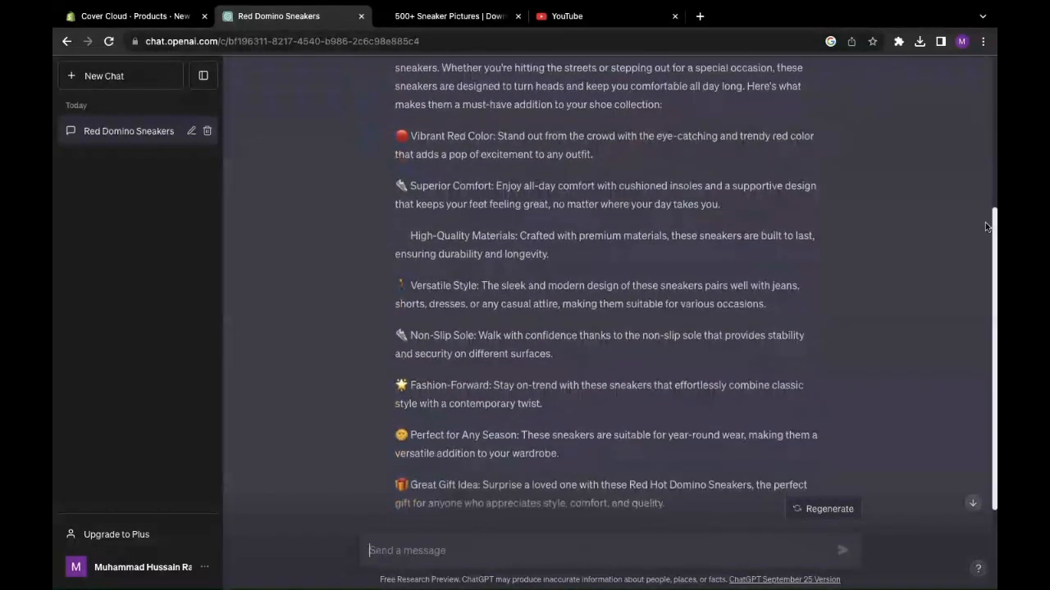
pyautogui.moveTo(401, 136); pyautogui.dragTo(484, 134)
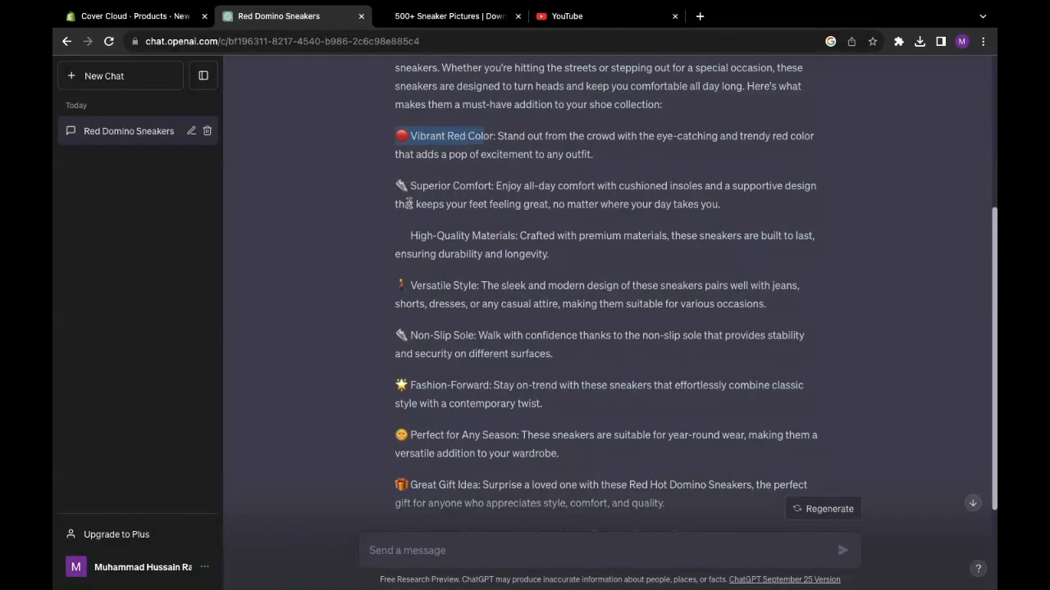
pyautogui.scroll(-2, 409, 190)
pyautogui.scroll(3, 424, 351)
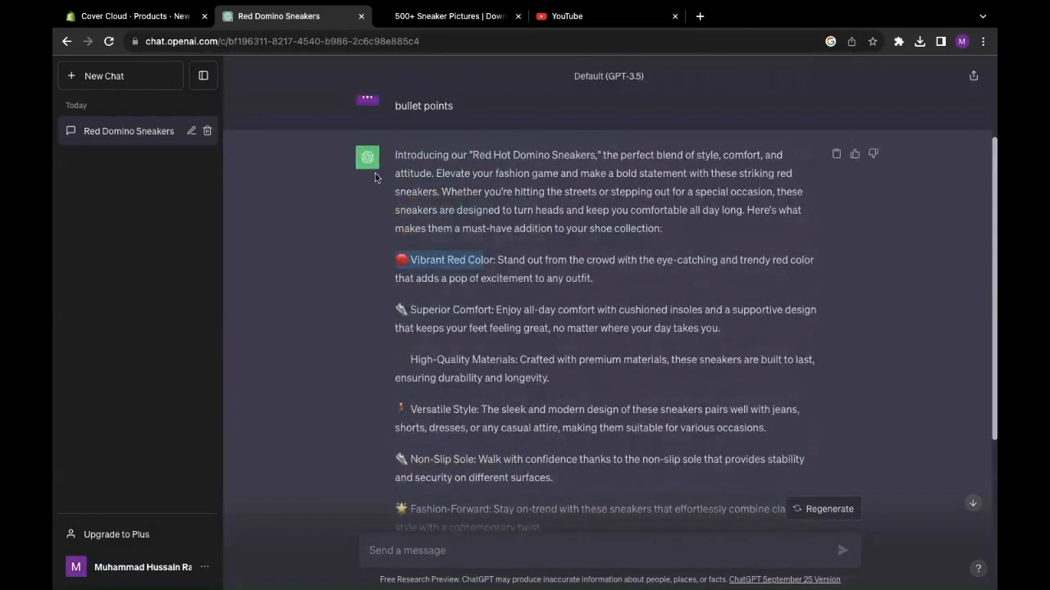
pyautogui.moveTo(394, 155); pyautogui.dragTo(828, 435)
pyautogui.scroll(2, 738, 363)
pyautogui.scroll(-4, 741, 364)
pyautogui.rightClick(786, 407)
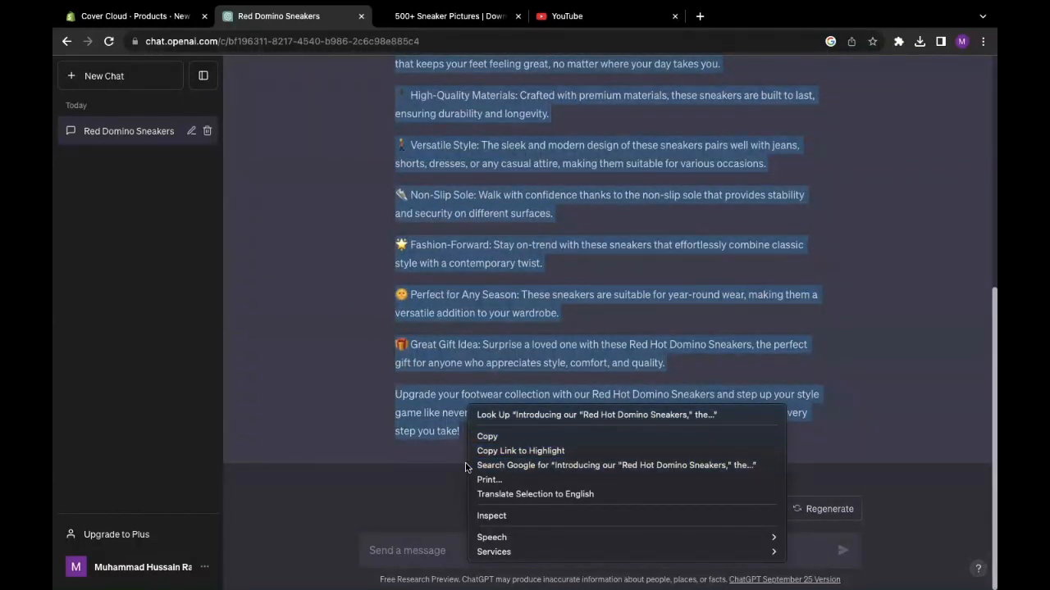
pyautogui.click(582, 434)
pyautogui.click(138, 27)
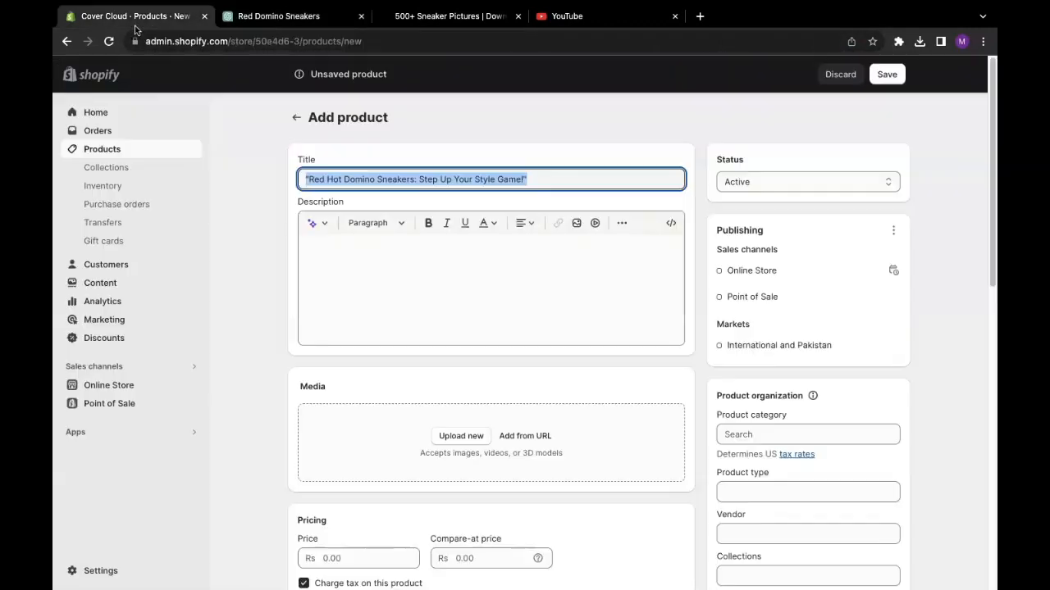
# - Paste ChatGPT's bullet-point sneaker description into the empty Description editor
pyautogui.click(430, 289)
pyautogui.rightClick(429, 290)
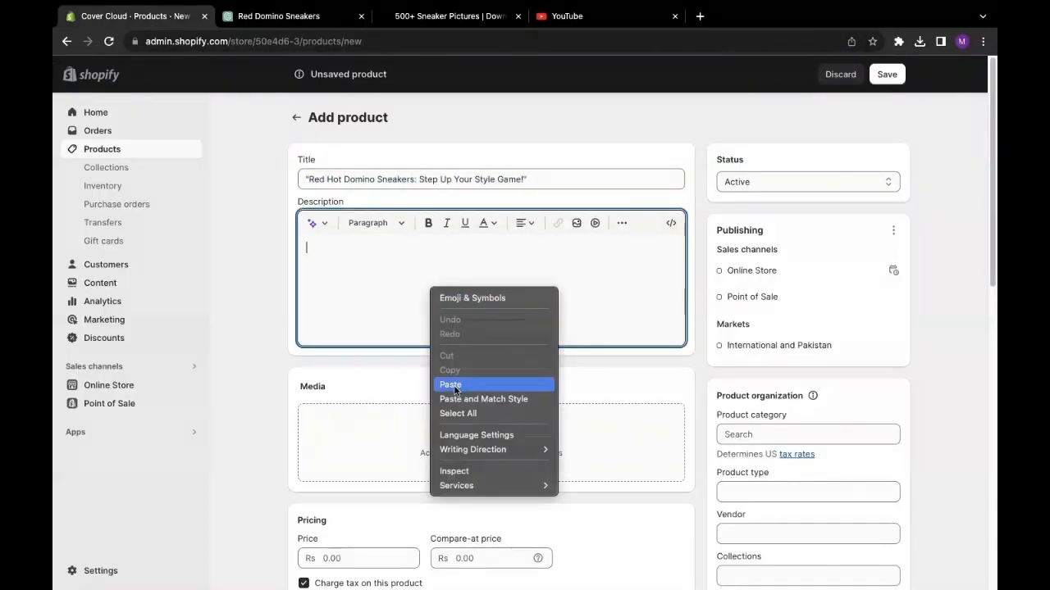
pyautogui.click(455, 386)
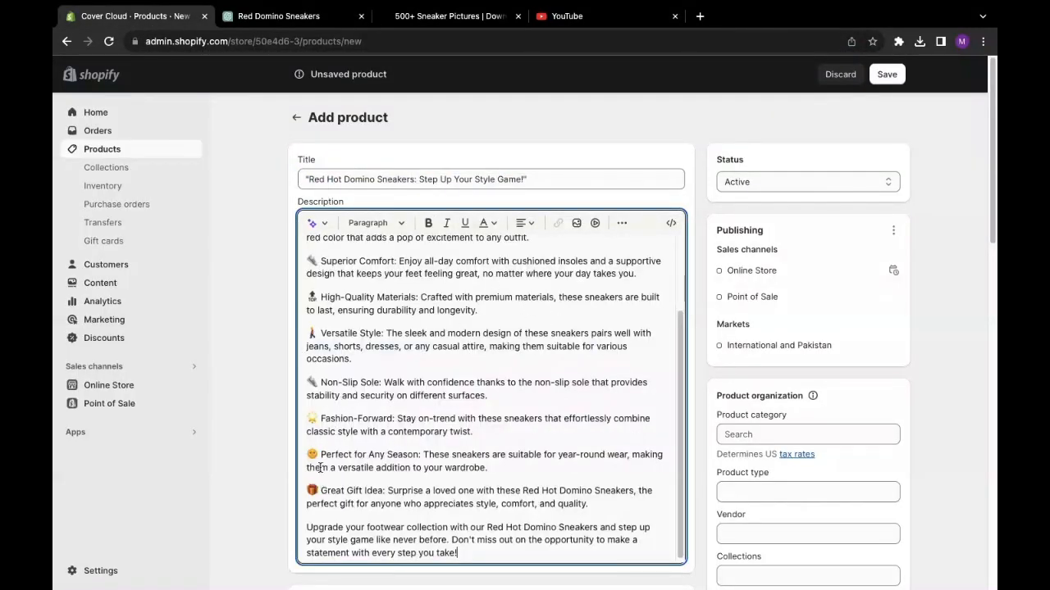
pyautogui.moveTo(307, 297); pyautogui.dragTo(420, 297)
pyautogui.moveTo(307, 261); pyautogui.dragTo(421, 261)
pyautogui.click(310, 336)
pyautogui.moveTo(679, 381); pyautogui.dragTo(669, 269)
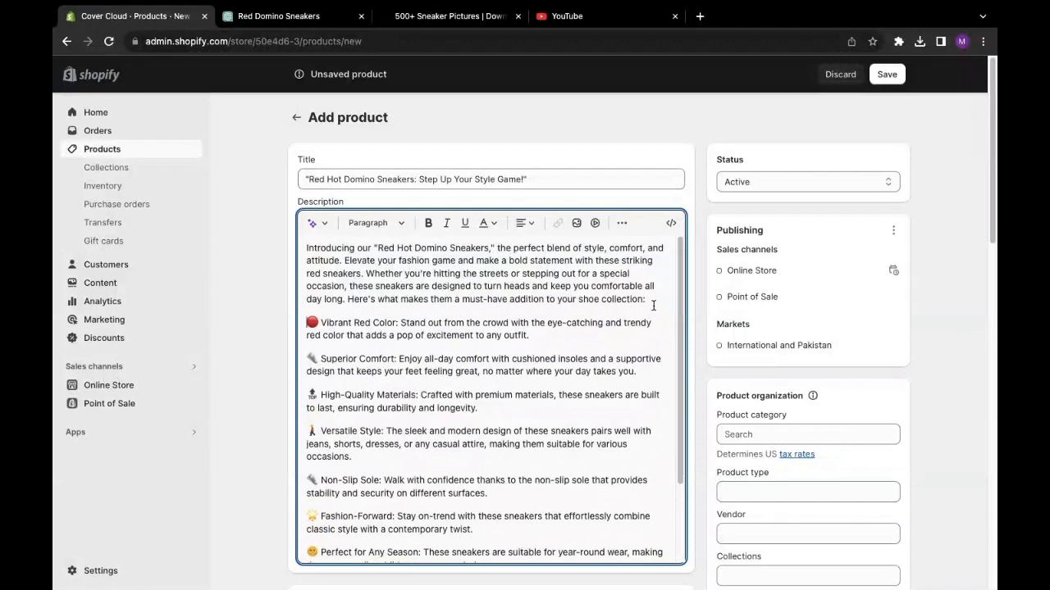
pyautogui.moveTo(652, 301); pyautogui.dragTo(297, 245)
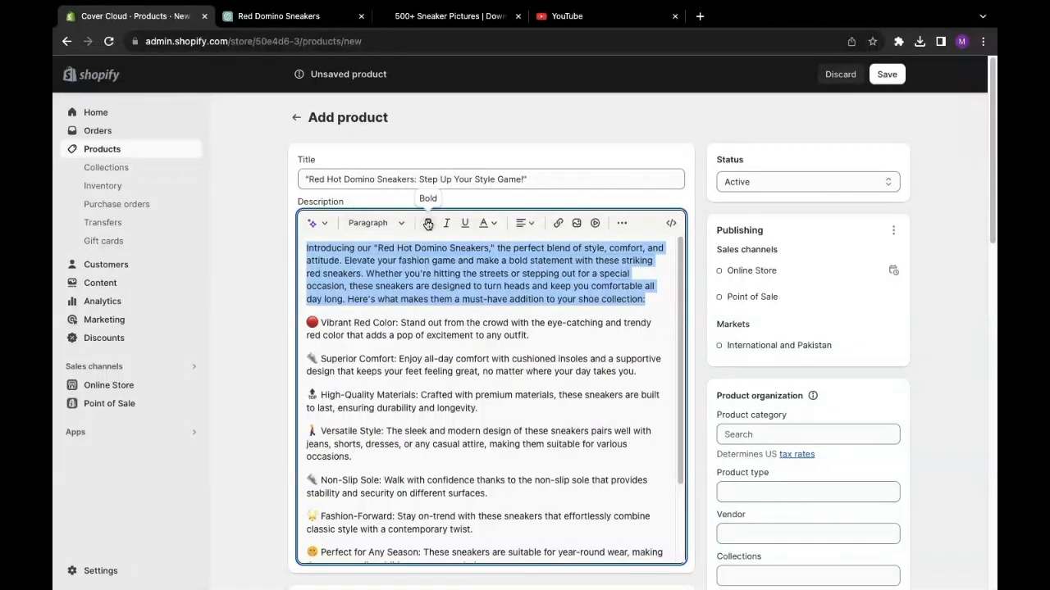
# - Try bold, italic and underline on the opening paragraph, then remove the bold
pyautogui.click(428, 222)
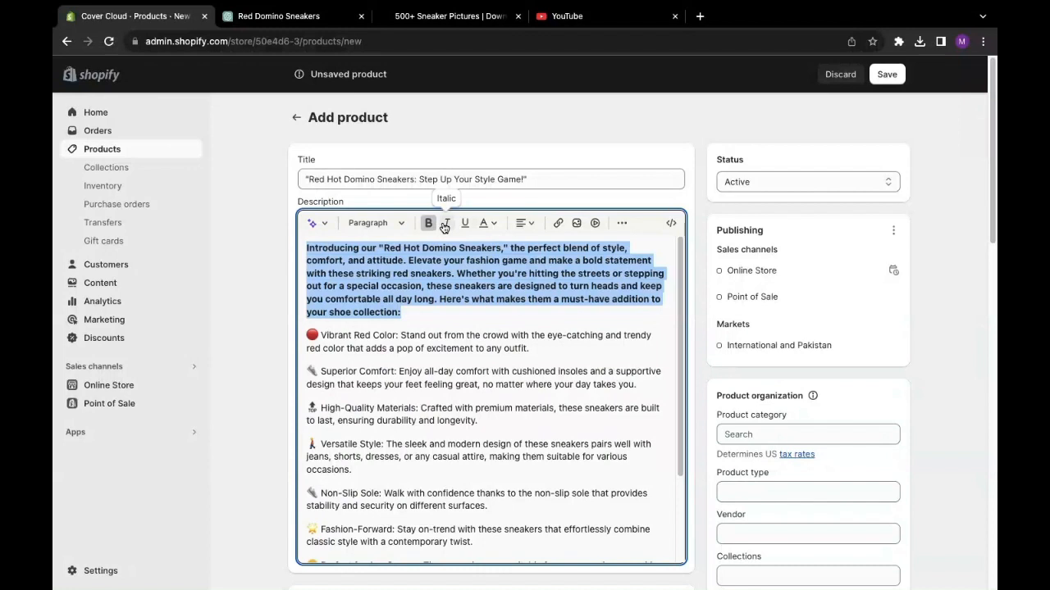
pyautogui.click(445, 224)
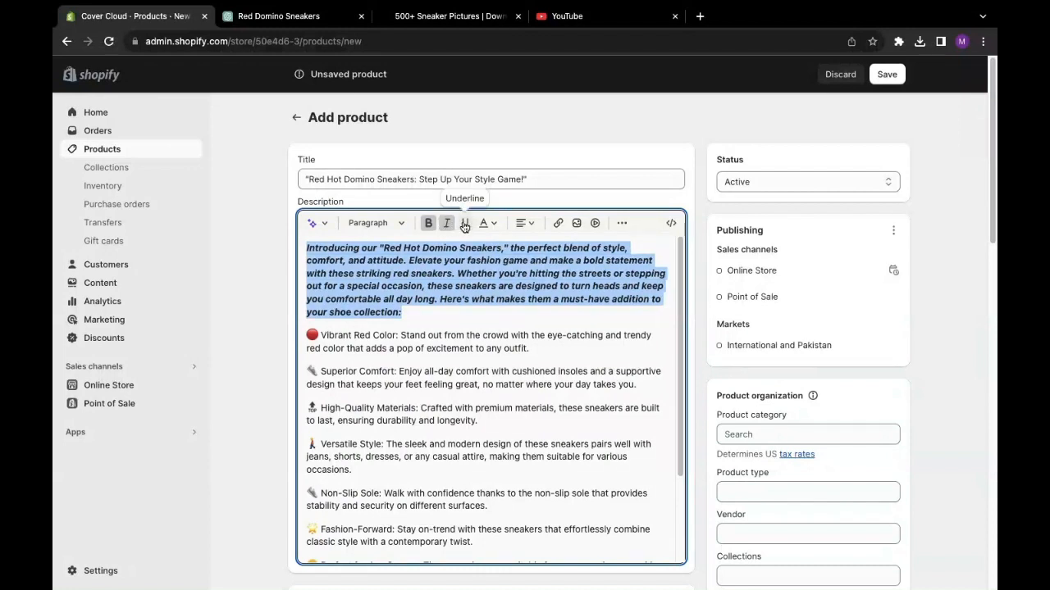
pyautogui.click(464, 225)
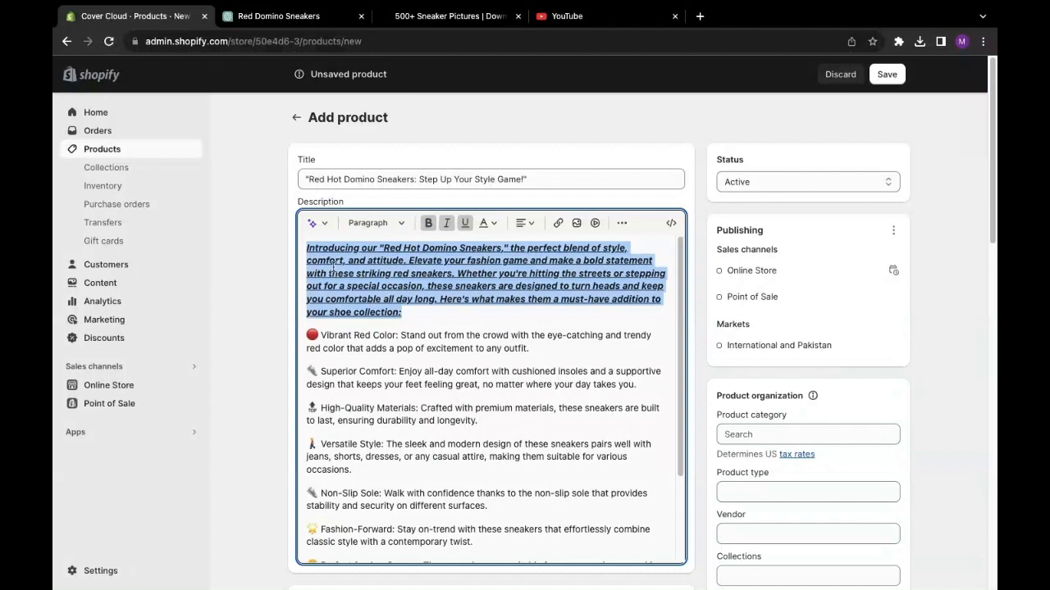
pyautogui.click(217, 280)
pyautogui.moveTo(421, 322); pyautogui.dragTo(283, 245)
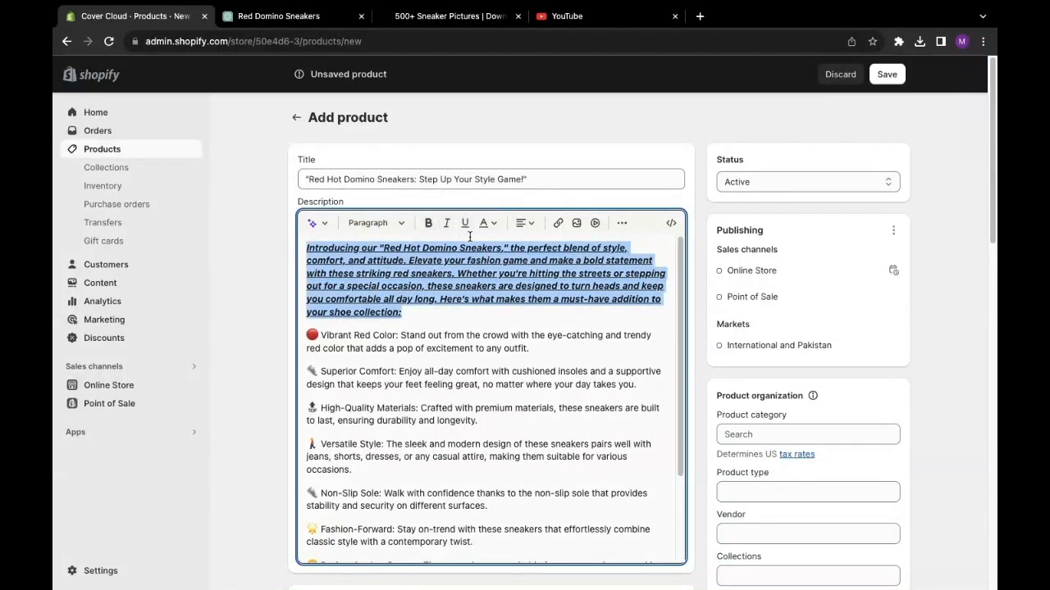
pyautogui.click(429, 225)
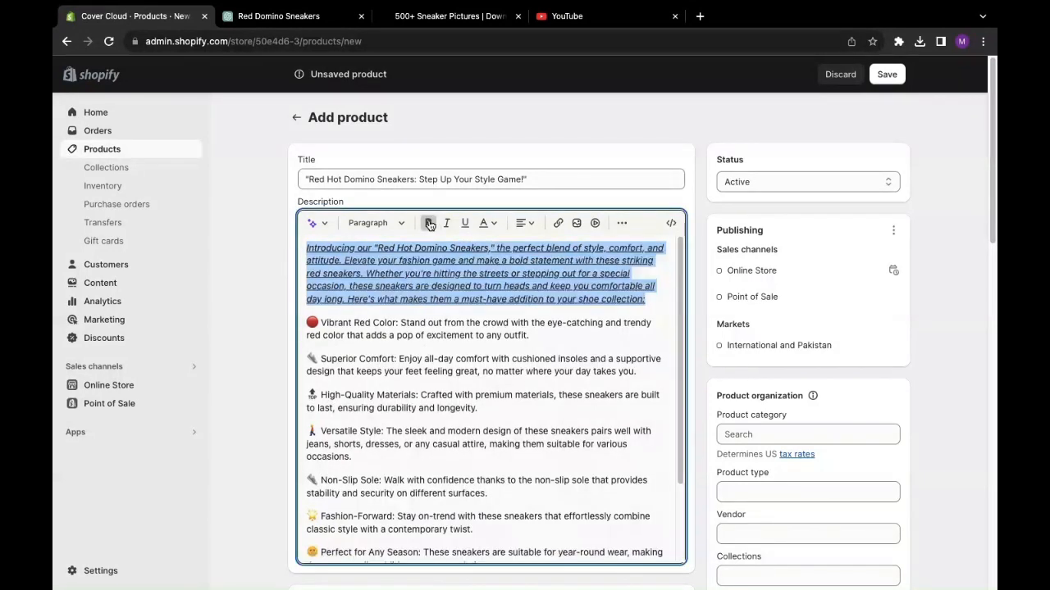
pyautogui.click(236, 257)
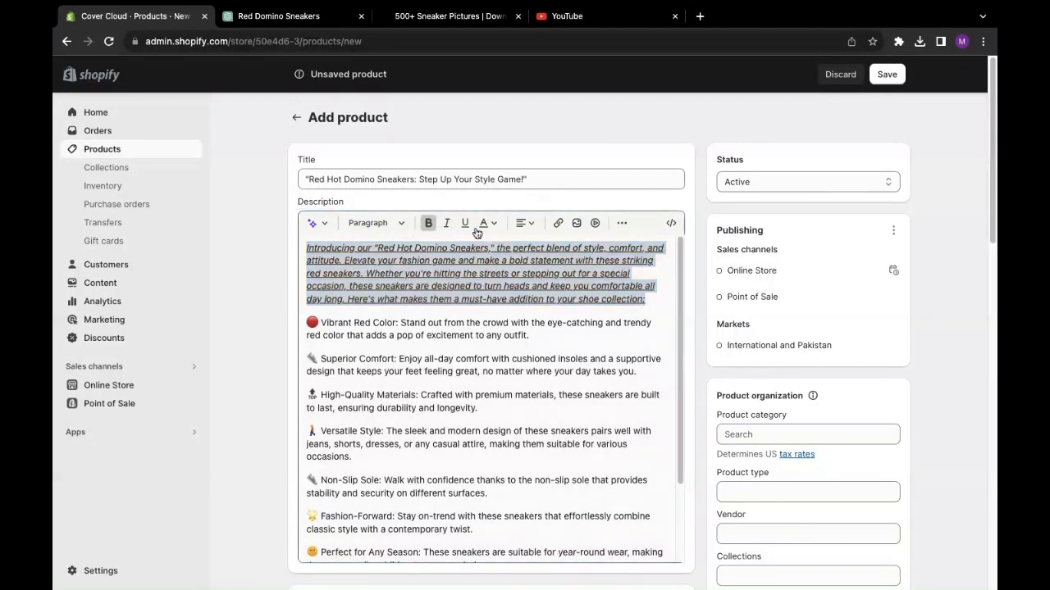
# - Color the opening paragraph red and clear its underline and italics
pyautogui.click(664, 305)
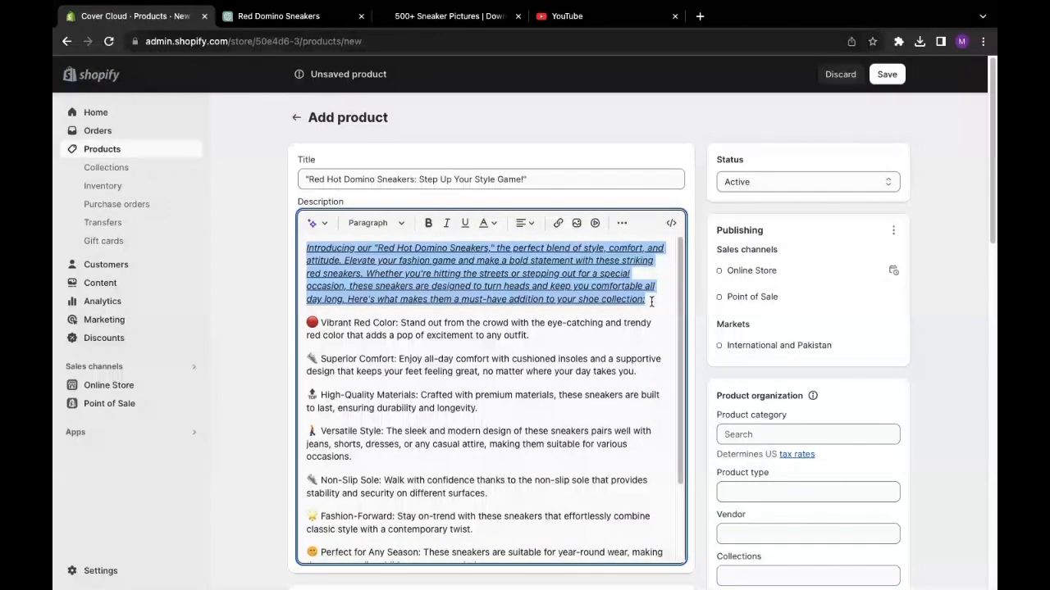
pyautogui.click(495, 228)
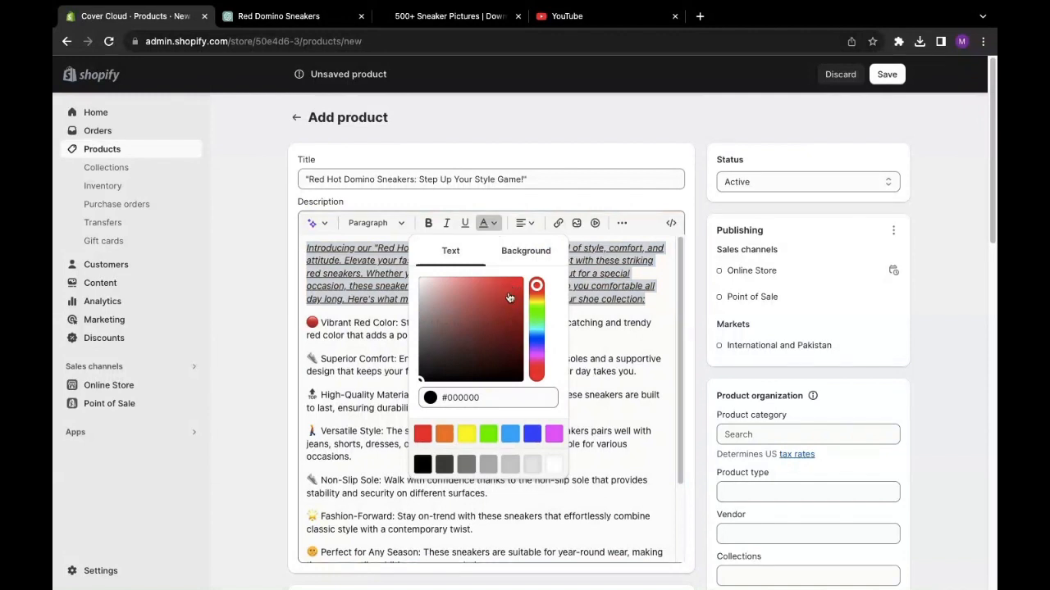
pyautogui.click(422, 434)
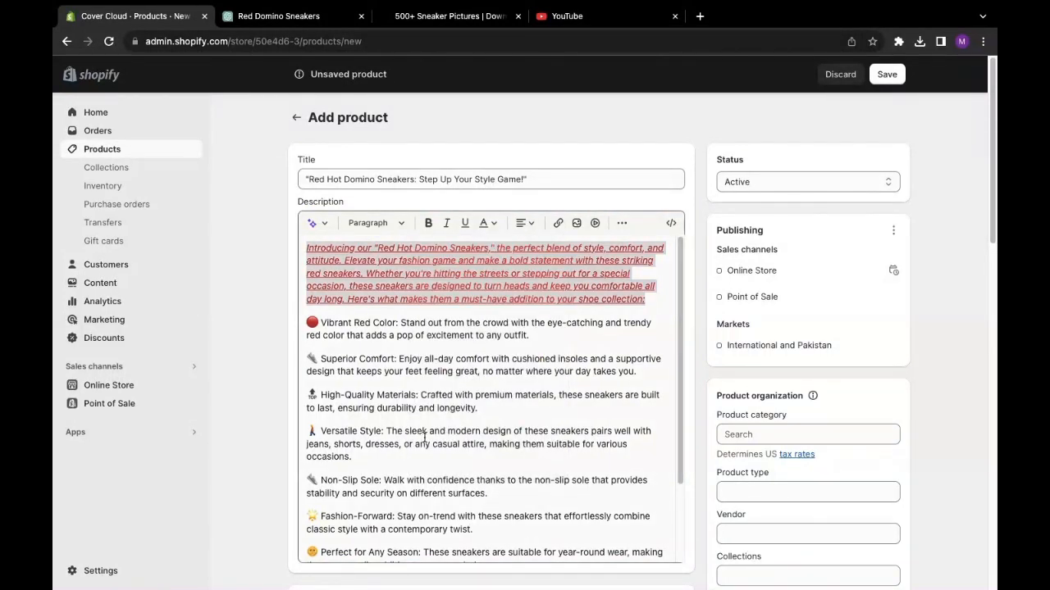
pyautogui.click(306, 273)
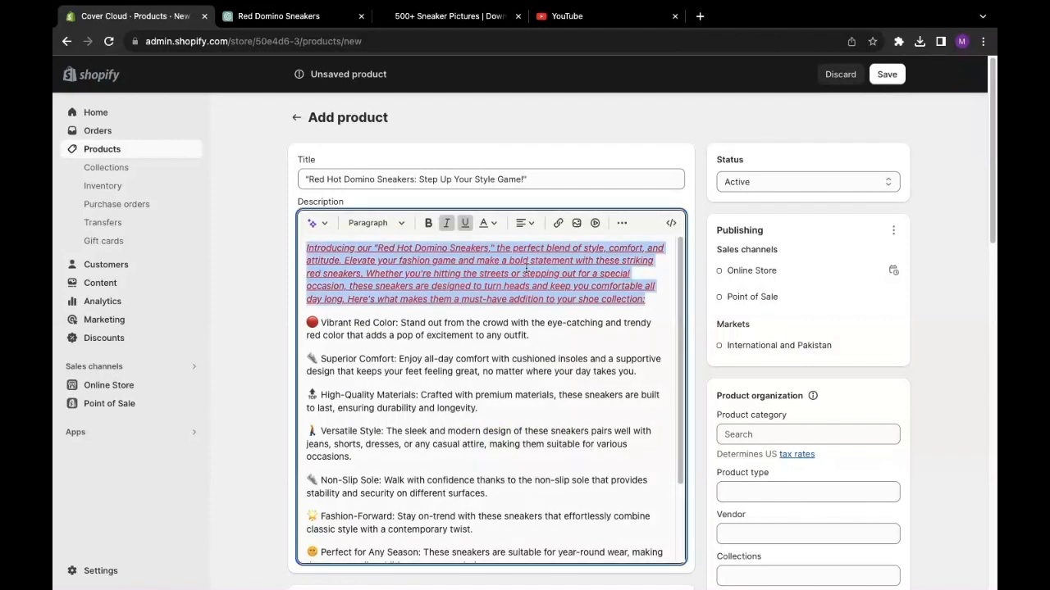
pyautogui.click(465, 223)
pyautogui.click(446, 224)
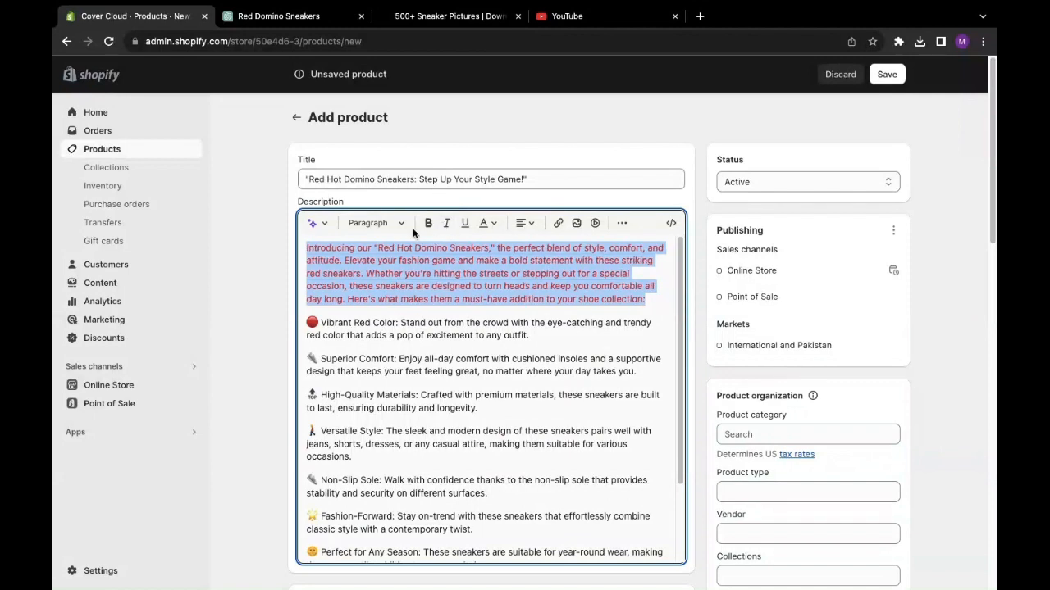
pyautogui.click(301, 265)
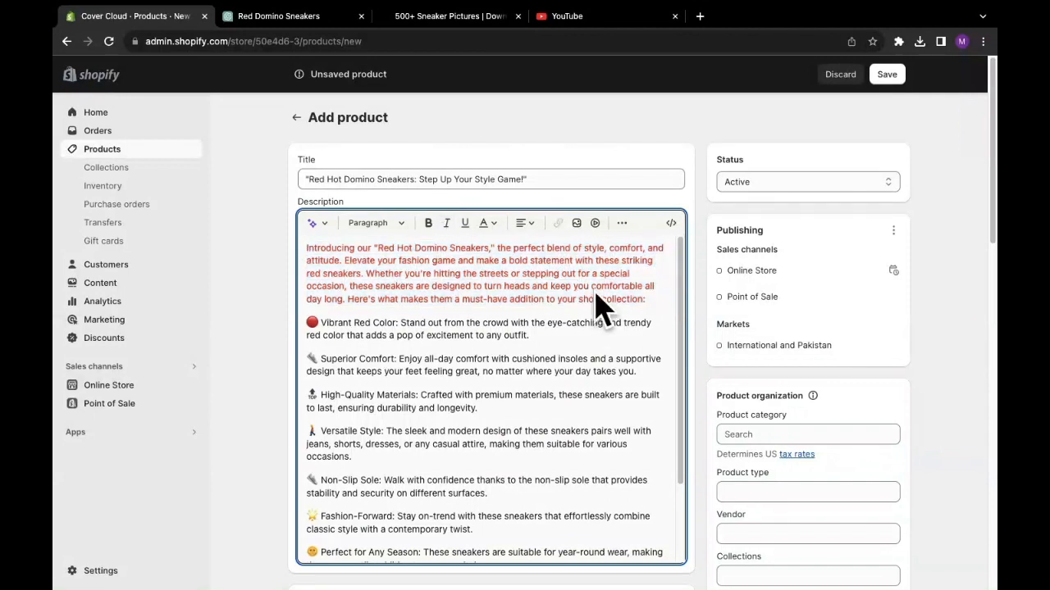
pyautogui.click(389, 228)
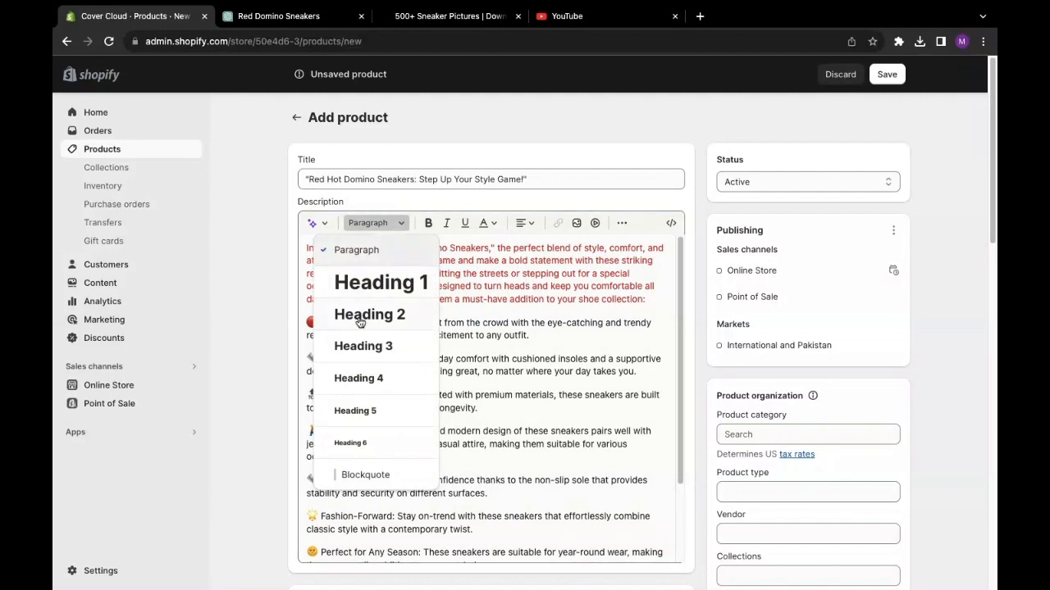
# - Apply Heading 1 to the description text, then revert it
pyautogui.scroll(-2, 366, 320)
pyautogui.scroll(2, 366, 315)
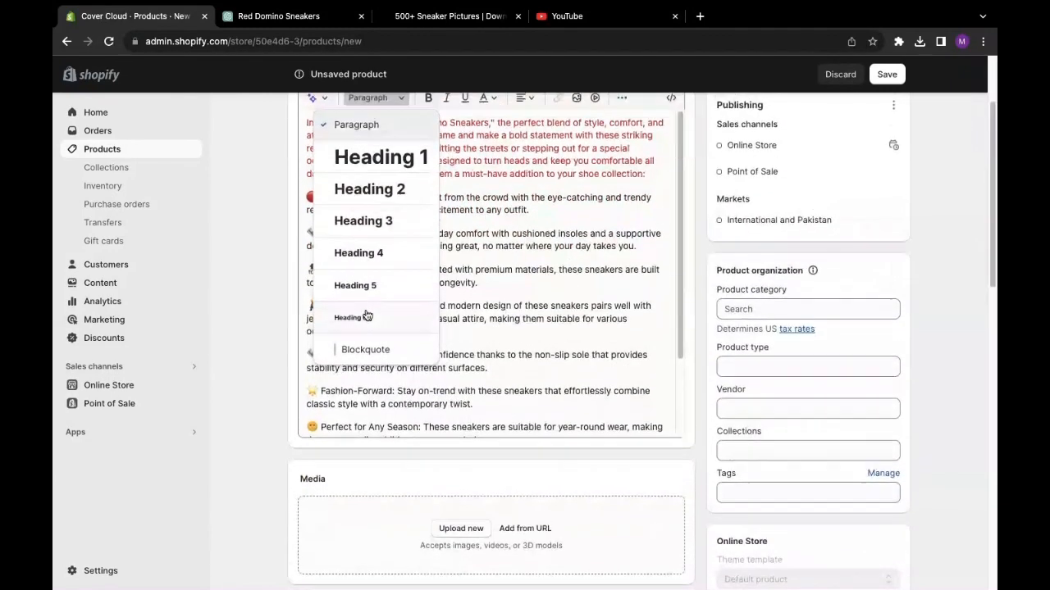
pyautogui.click(393, 276)
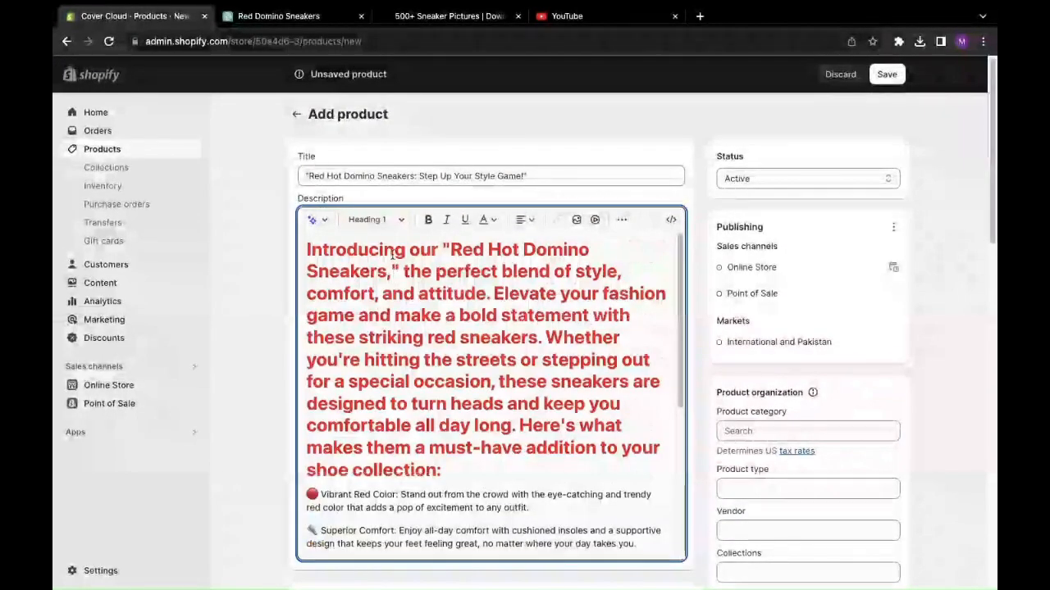
pyautogui.scroll(-2, 397, 283)
pyautogui.scroll(2, 400, 294)
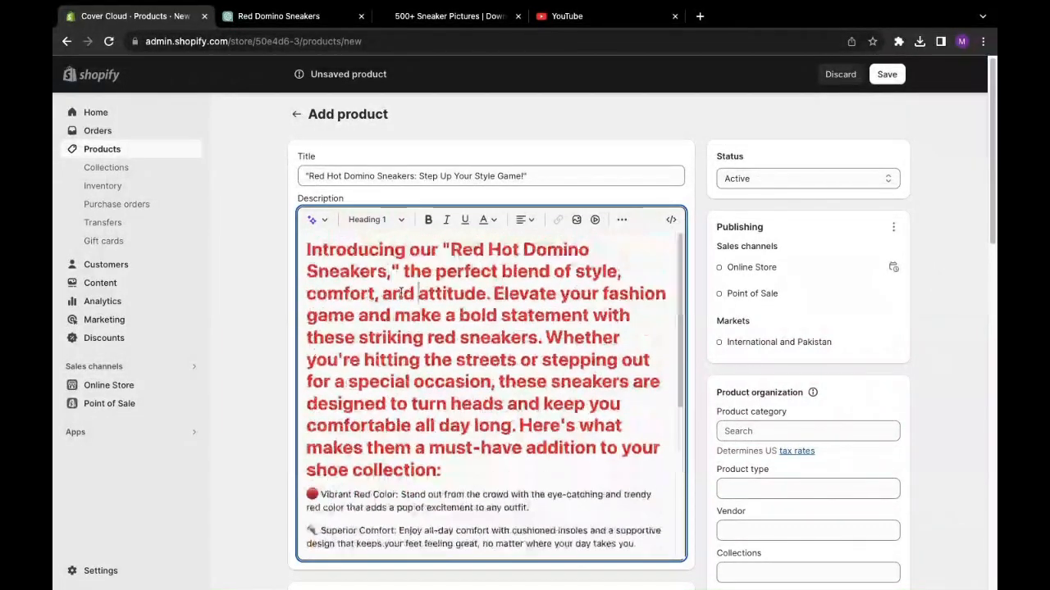
pyautogui.click(374, 219)
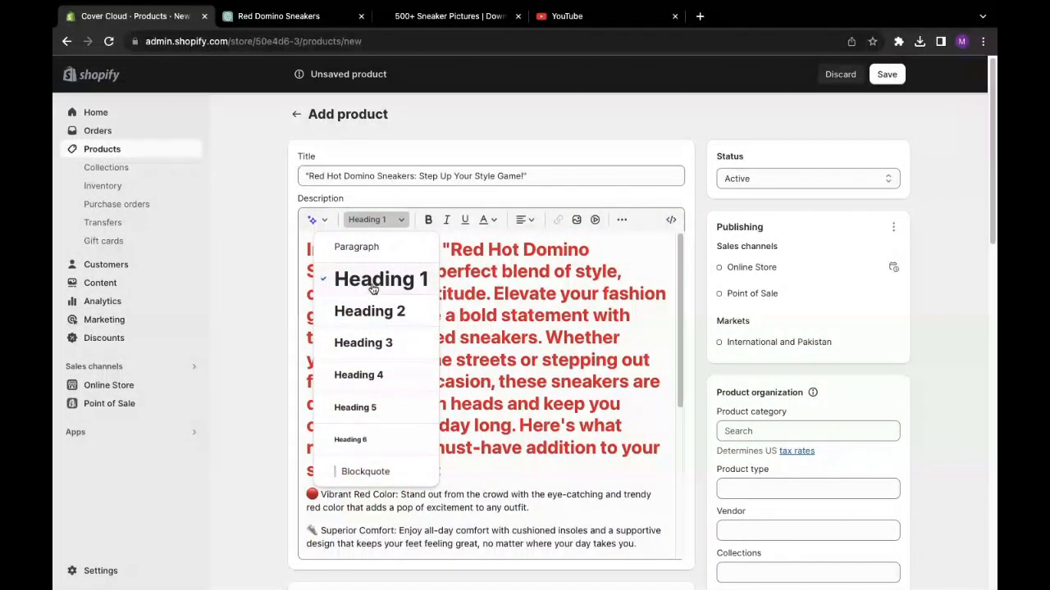
pyautogui.click(375, 279)
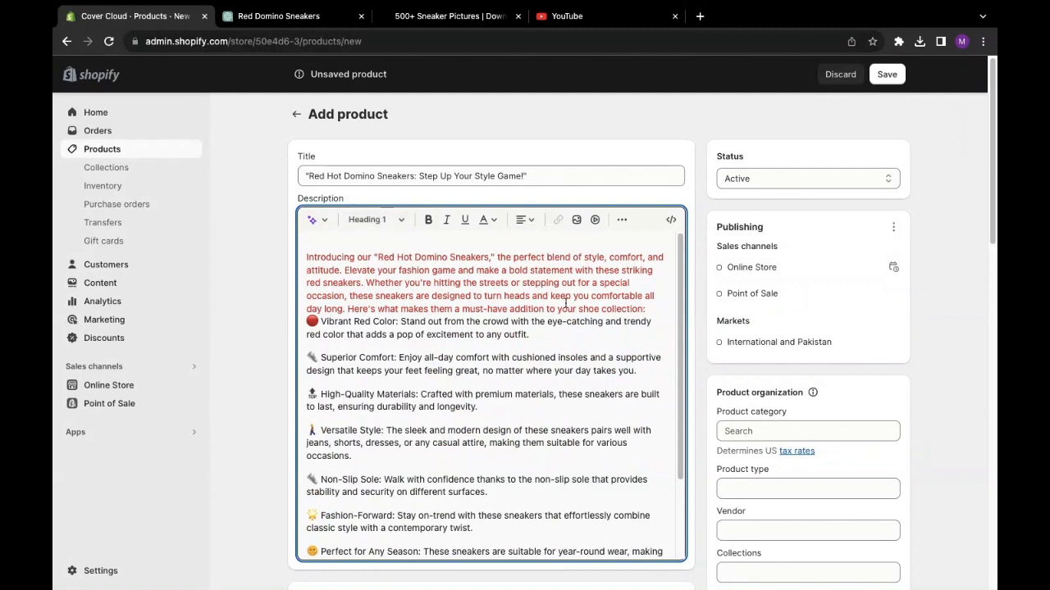
# - Try Heading 2 and Heading 6 on the red intro, then set it back to Paragraph
pyautogui.moveTo(646, 308); pyautogui.dragTo(306, 255)
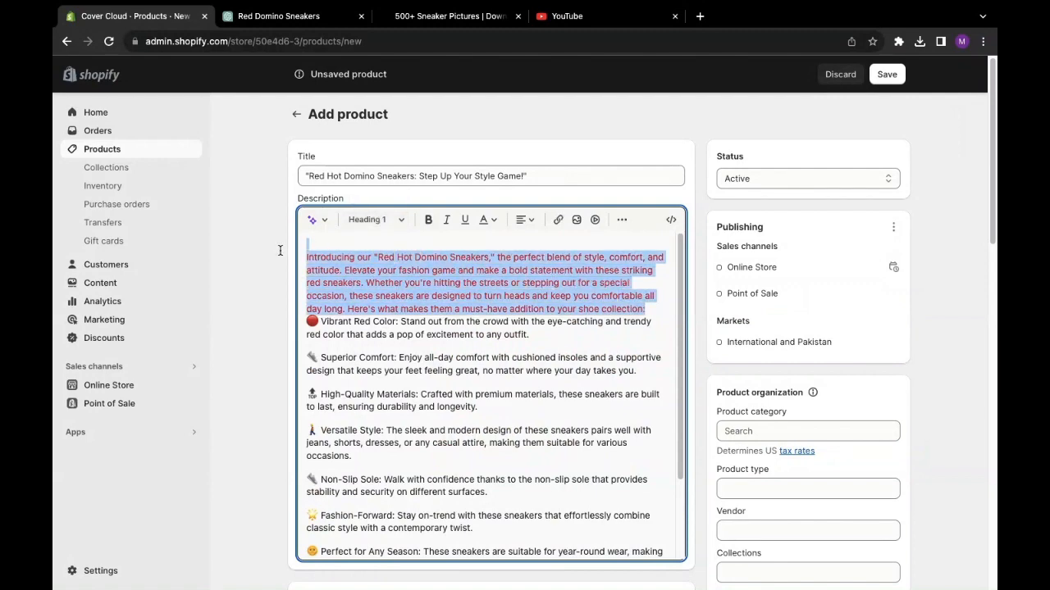
pyautogui.click(389, 221)
pyautogui.click(369, 312)
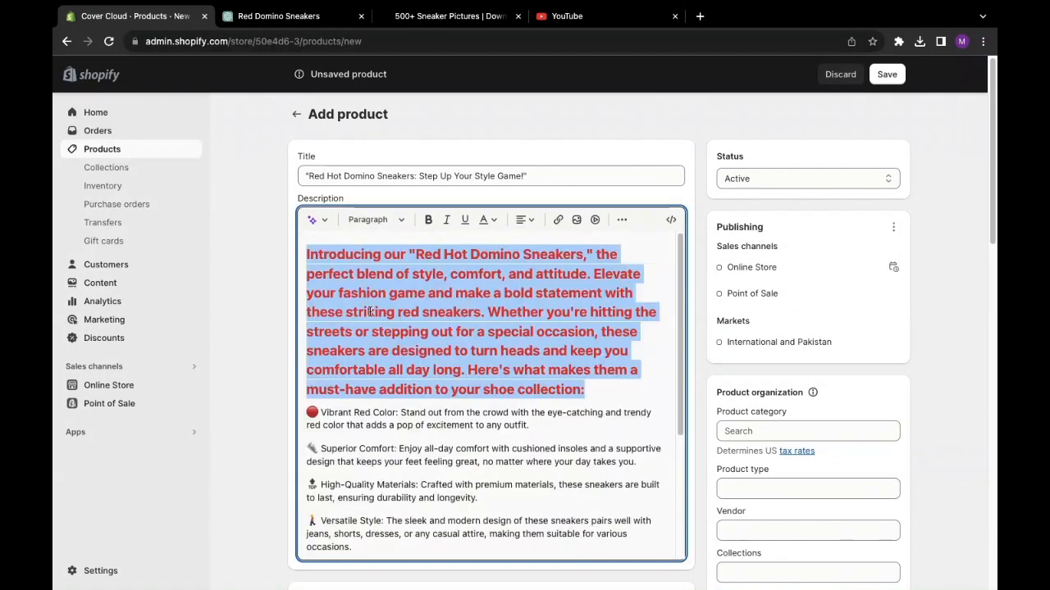
pyautogui.click(377, 220)
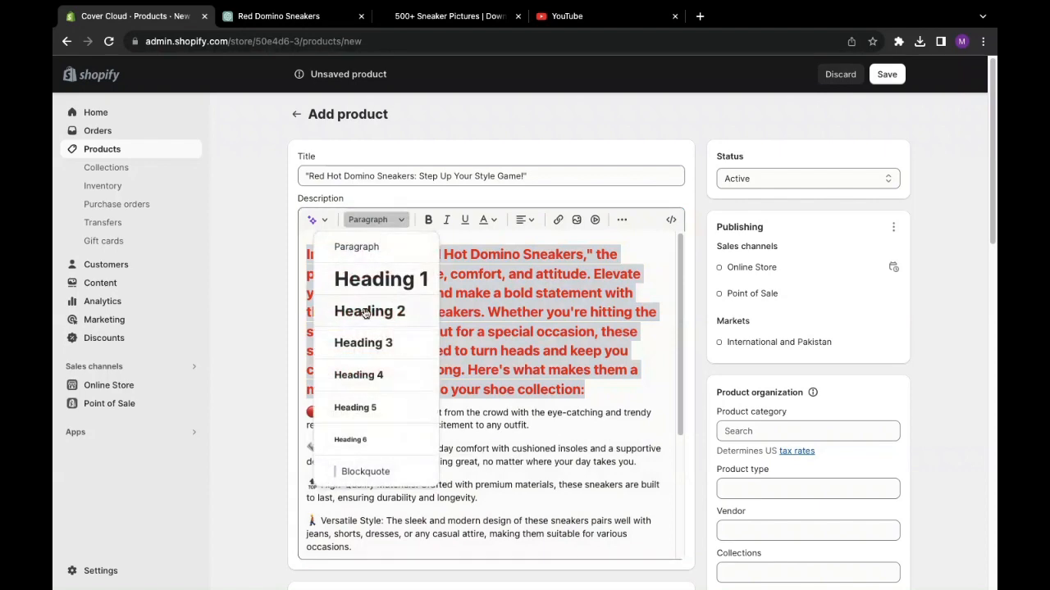
pyautogui.click(367, 439)
pyautogui.click(377, 220)
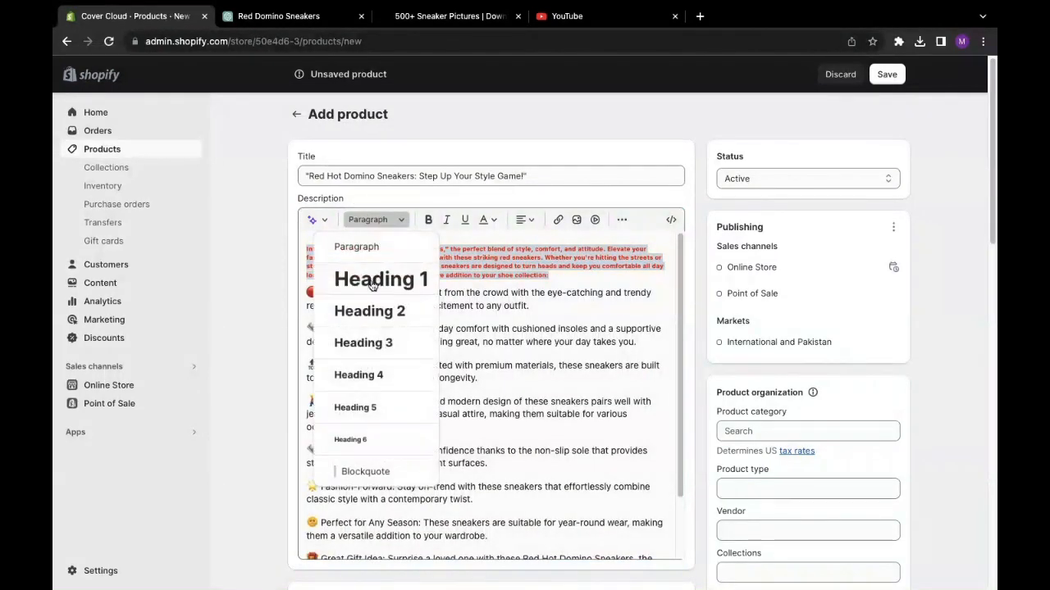
pyautogui.click(369, 313)
pyautogui.click(377, 220)
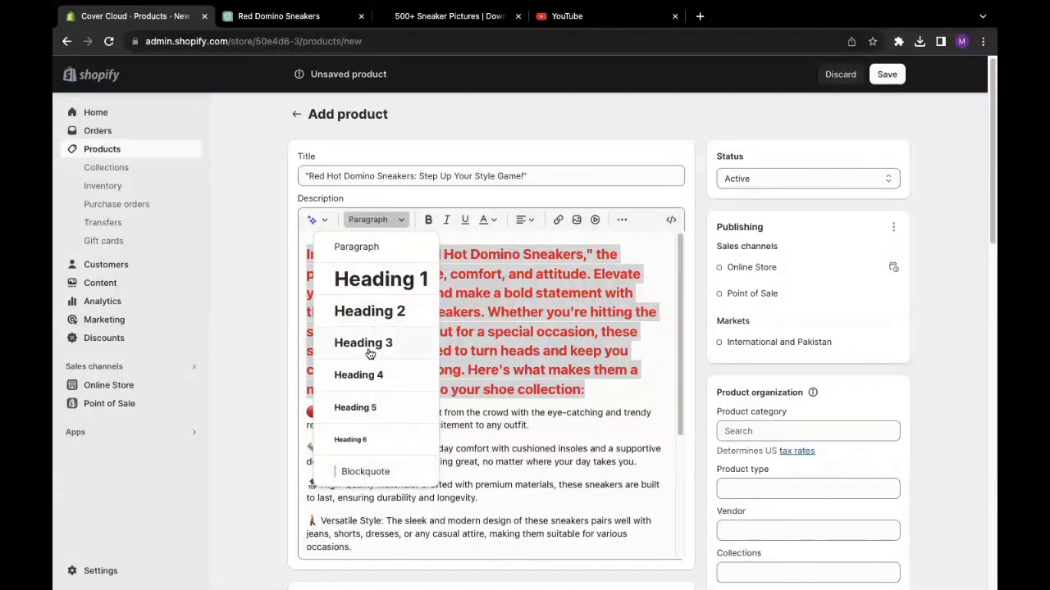
pyautogui.click(362, 312)
pyautogui.click(285, 278)
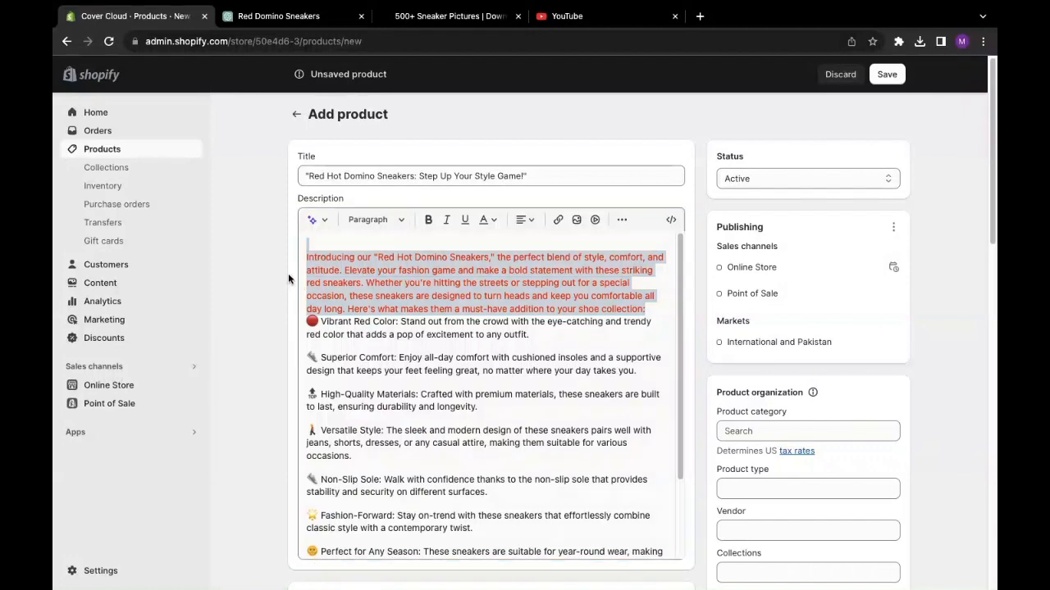
pyautogui.click(304, 269)
pyautogui.scroll(-3, 359, 356)
pyautogui.scroll(5, 359, 356)
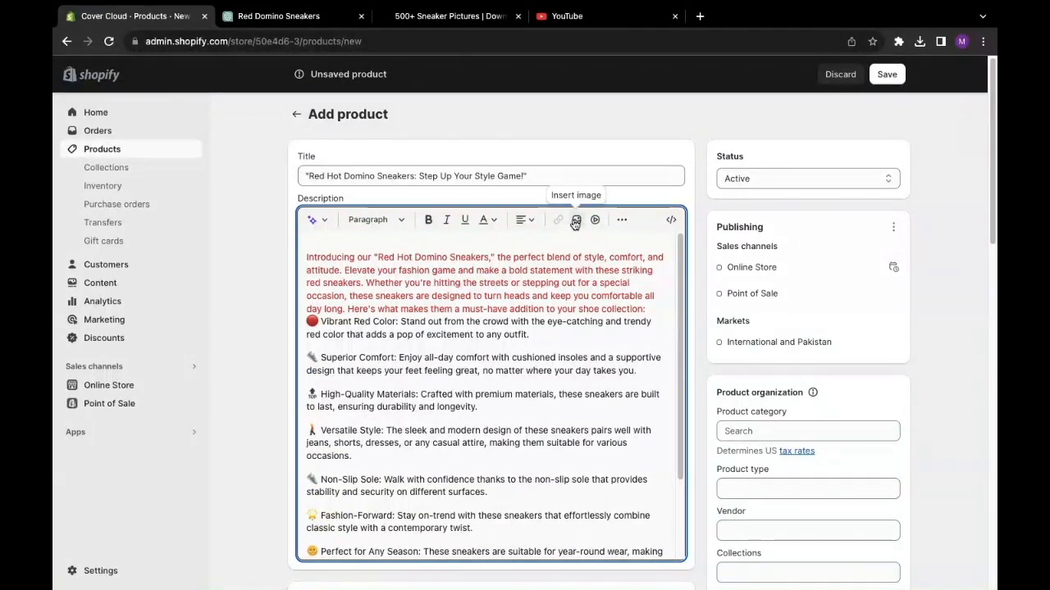
# - Upload the red domino sneaker photo domino-164…(1).jpg from Downloads
pyautogui.click(577, 221)
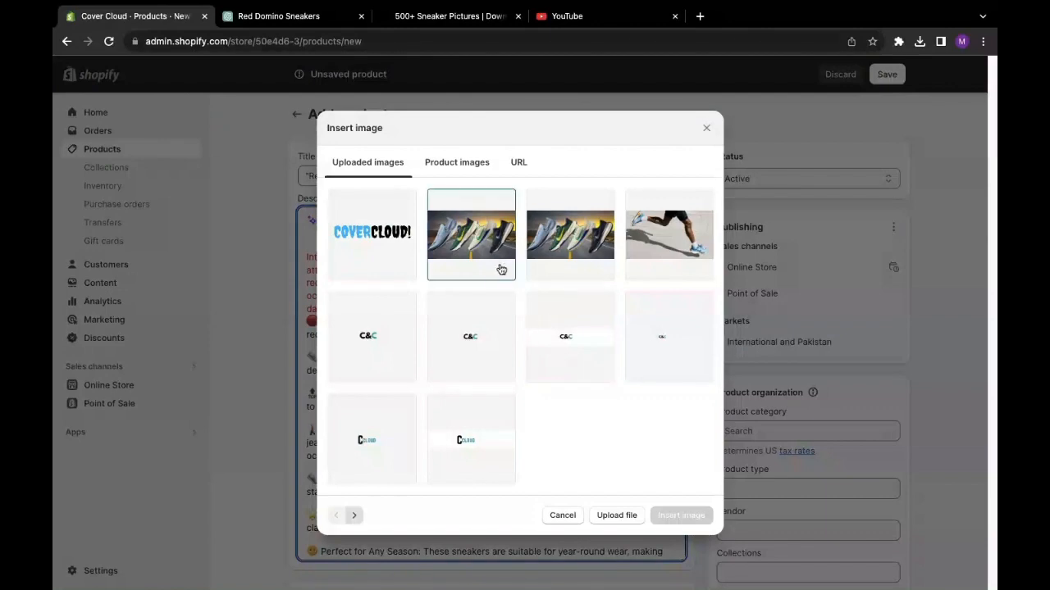
pyautogui.click(617, 516)
pyautogui.click(448, 186)
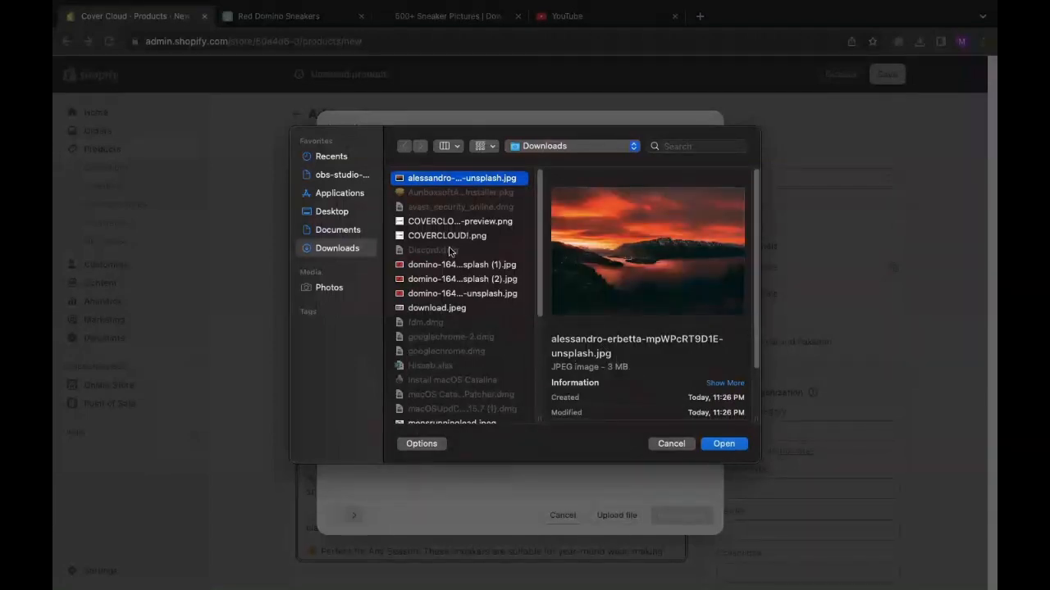
pyautogui.click(433, 224)
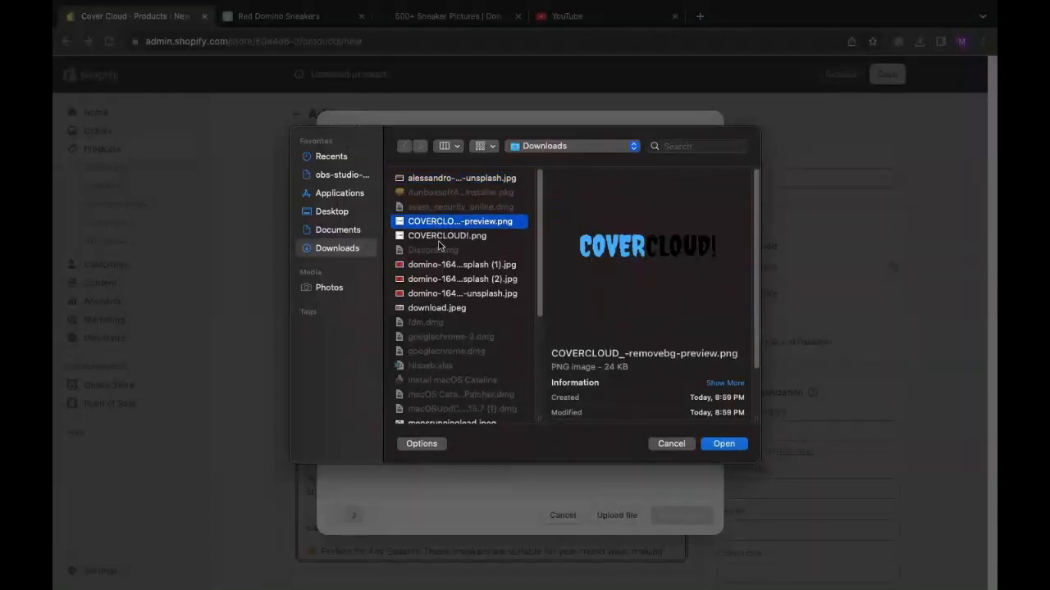
pyautogui.click(444, 278)
pyautogui.click(441, 267)
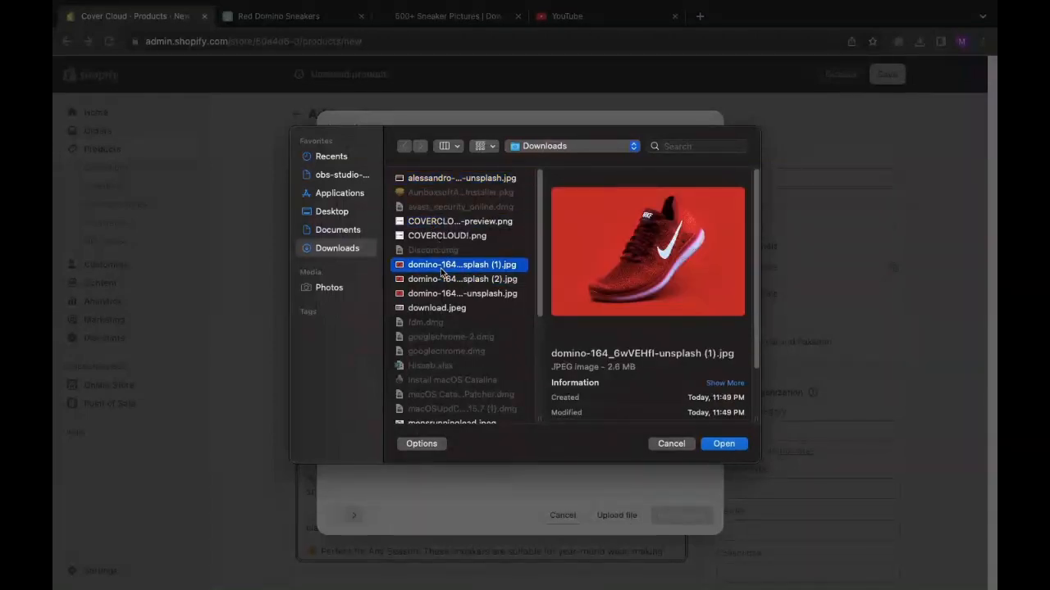
pyautogui.click(723, 446)
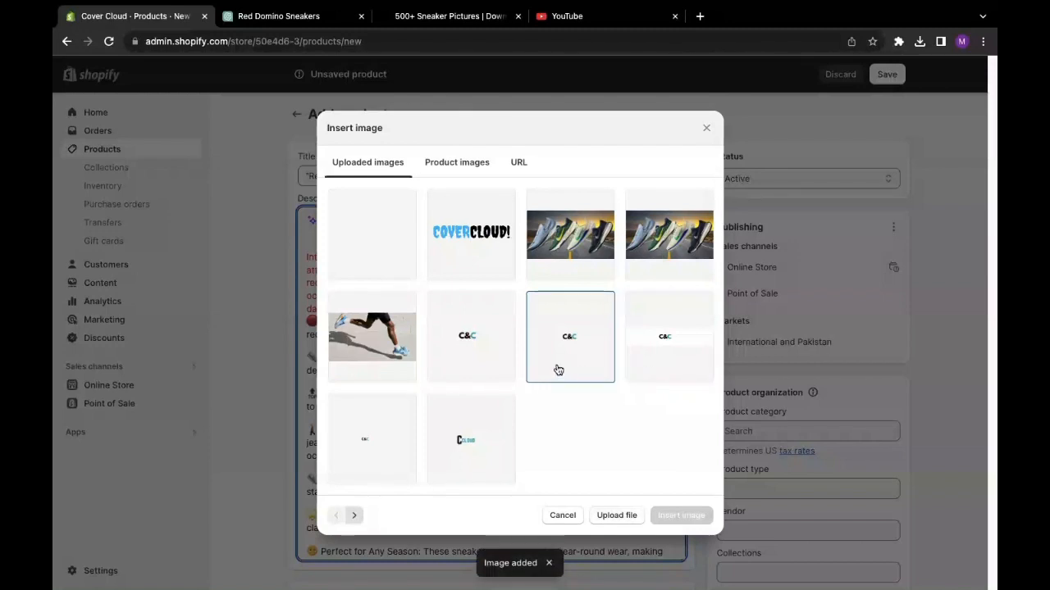
# - Insert the uploaded red shoe image into the description beside the intro line
pyautogui.click(387, 261)
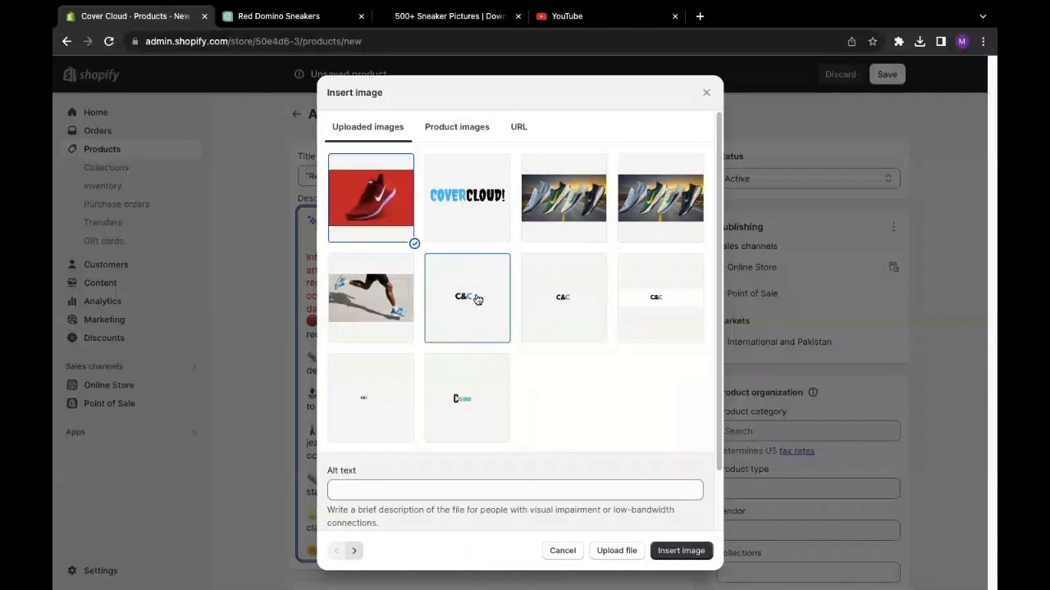
pyautogui.click(689, 553)
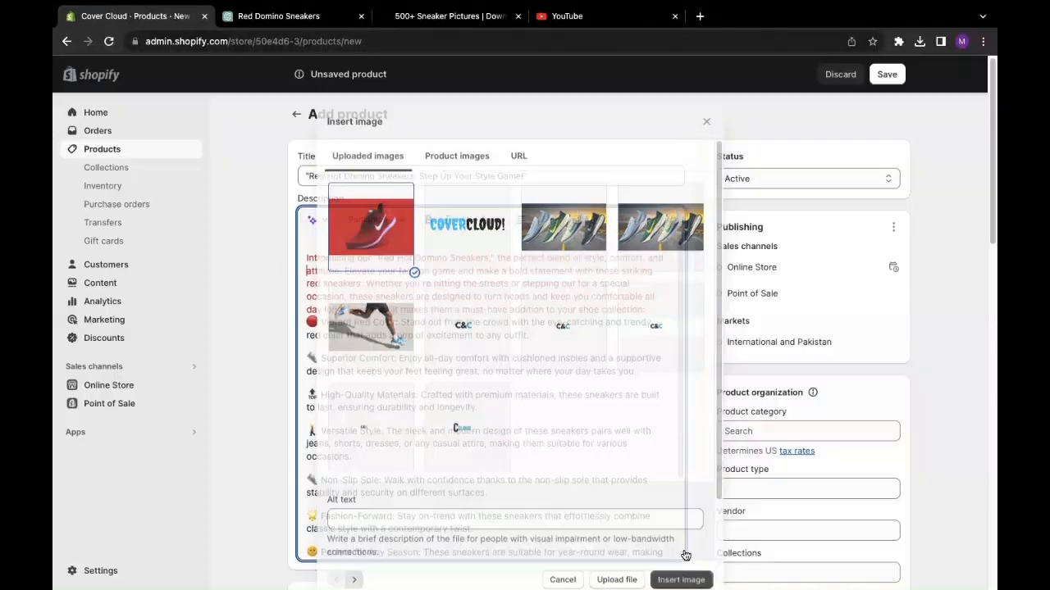
pyautogui.scroll(-3, 677, 348)
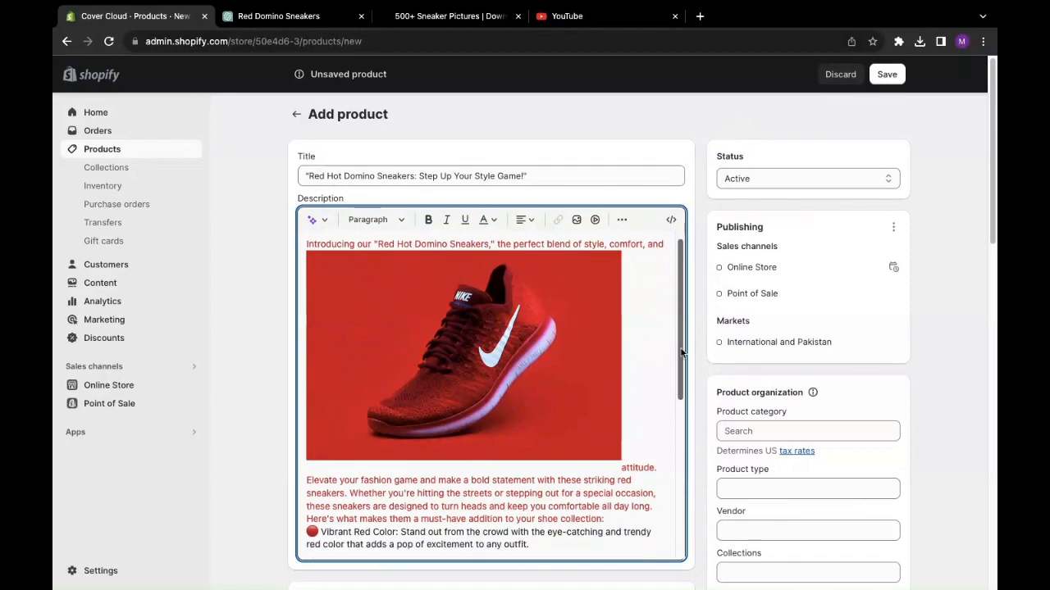
pyautogui.scroll(3, 661, 366)
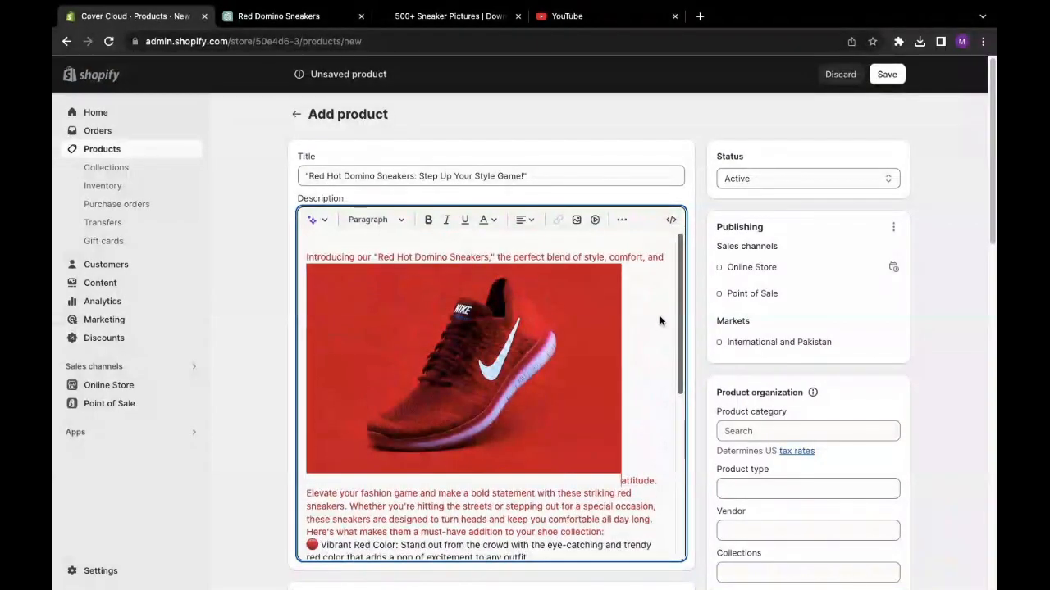
pyautogui.scroll(-4, 661, 328)
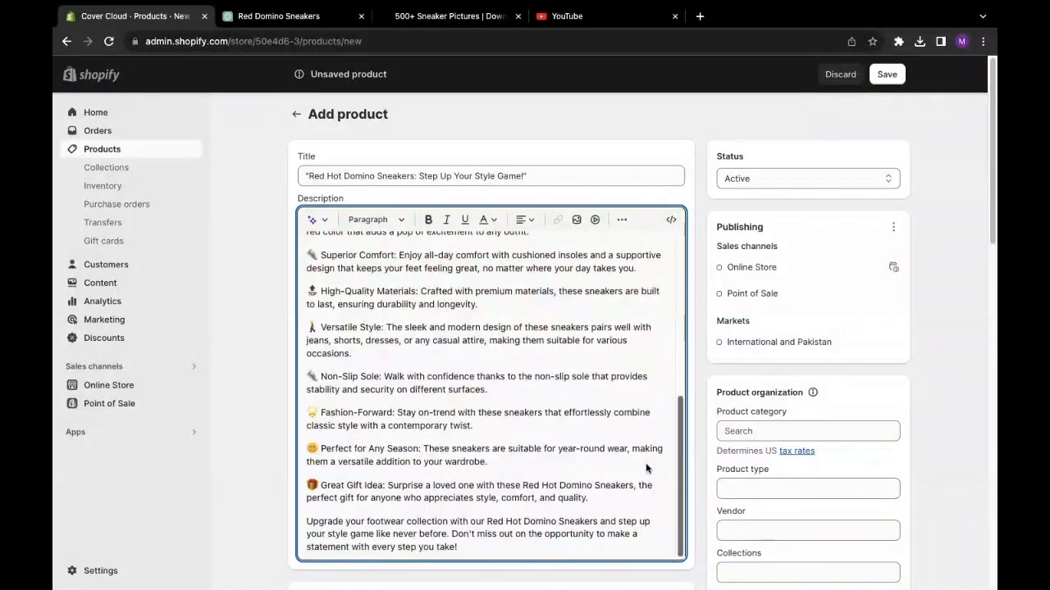
pyautogui.scroll(5, 645, 462)
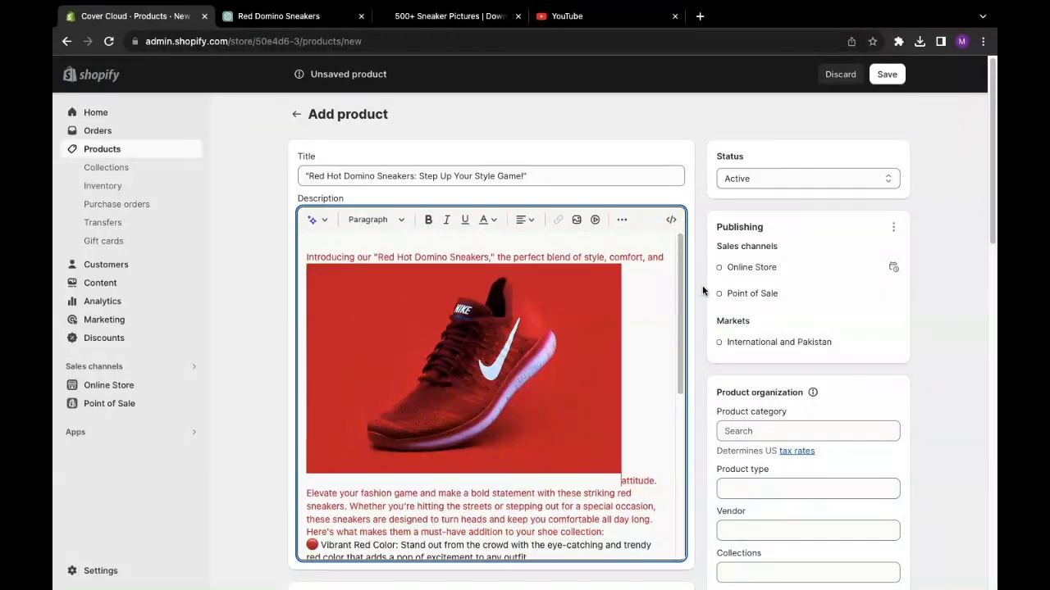
pyautogui.moveTo(682, 284); pyautogui.dragTo(700, 252)
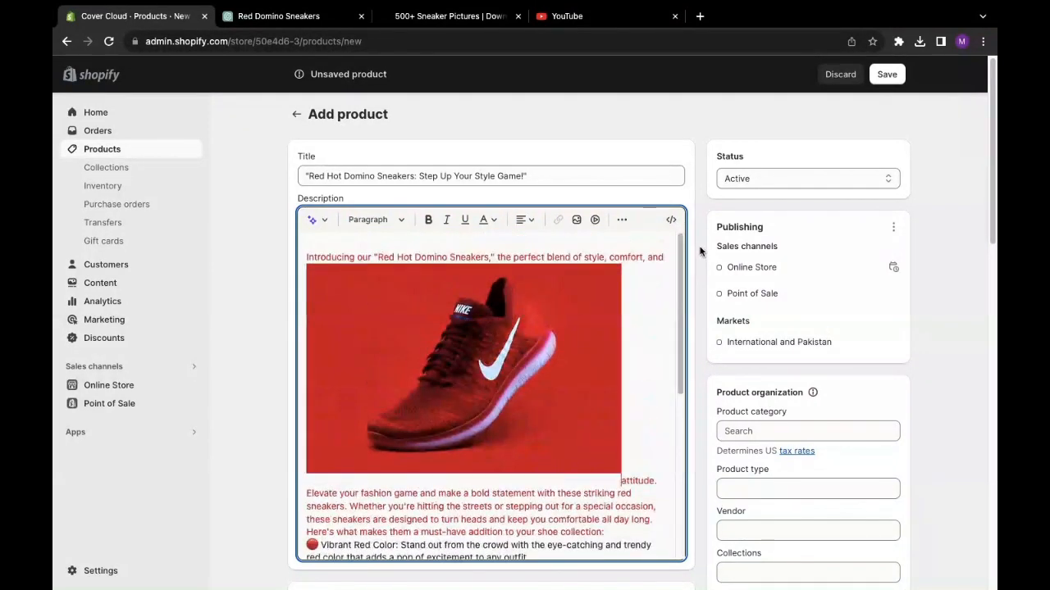
# - Open the Insert video dialog and place the cursor in its empty embed snippet box
pyautogui.click(595, 219)
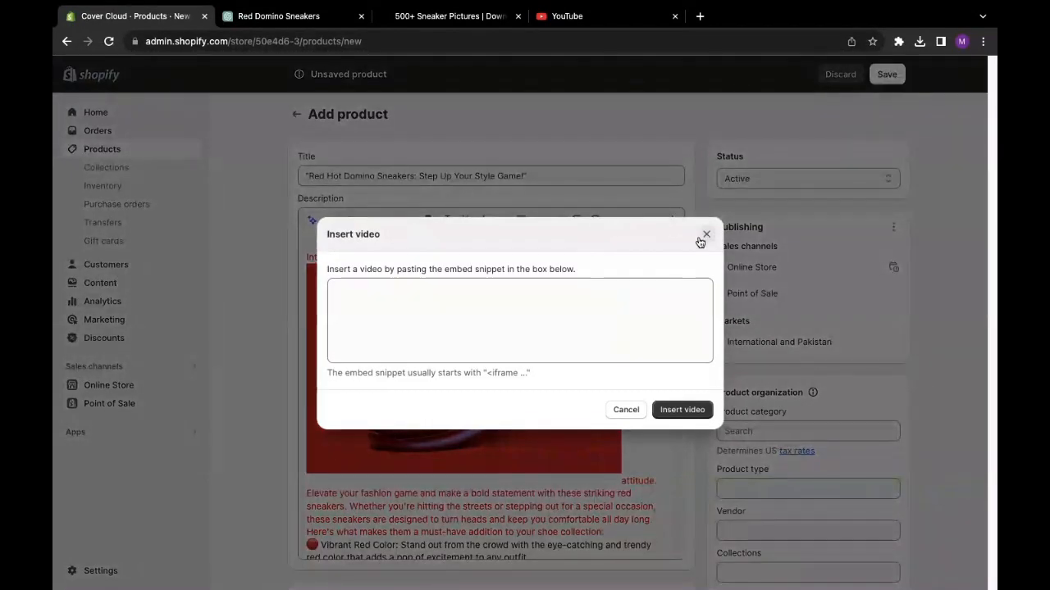
pyautogui.click(412, 319)
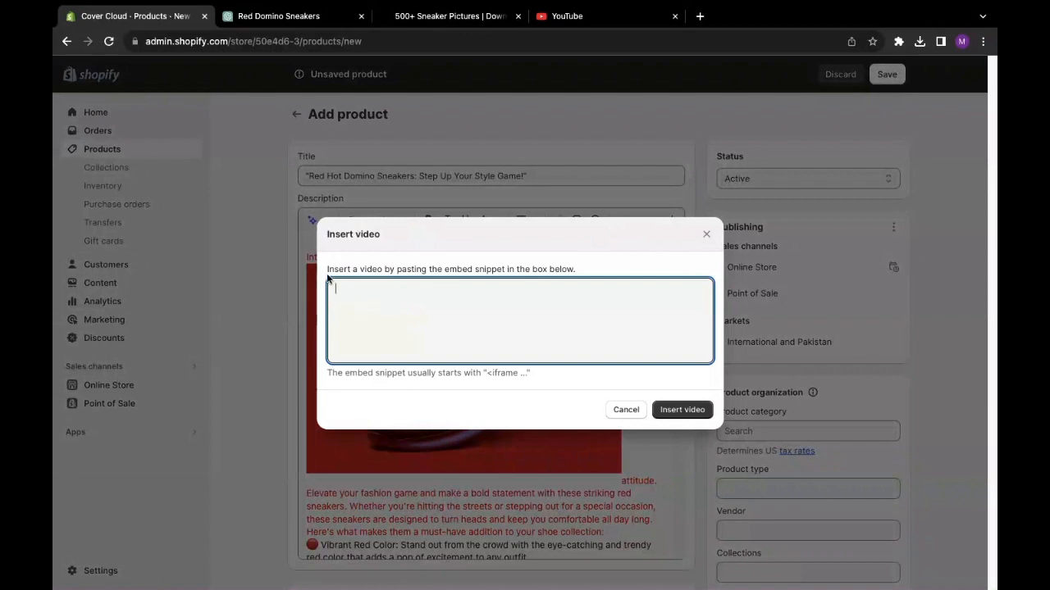
pyautogui.moveTo(327, 270); pyautogui.dragTo(378, 276)
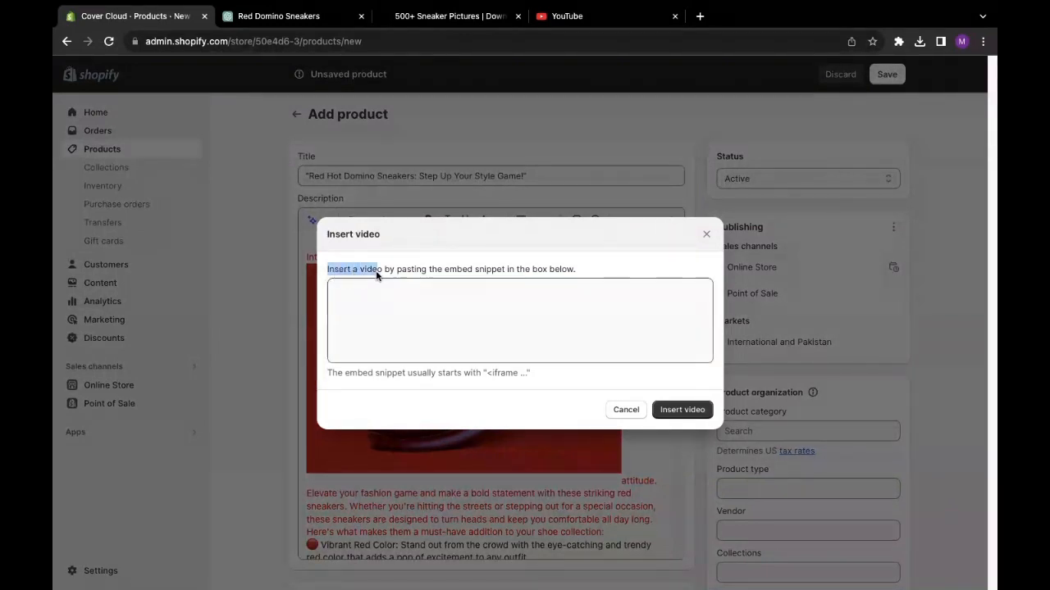
pyautogui.moveTo(480, 273); pyautogui.dragTo(584, 271)
pyautogui.click(441, 287)
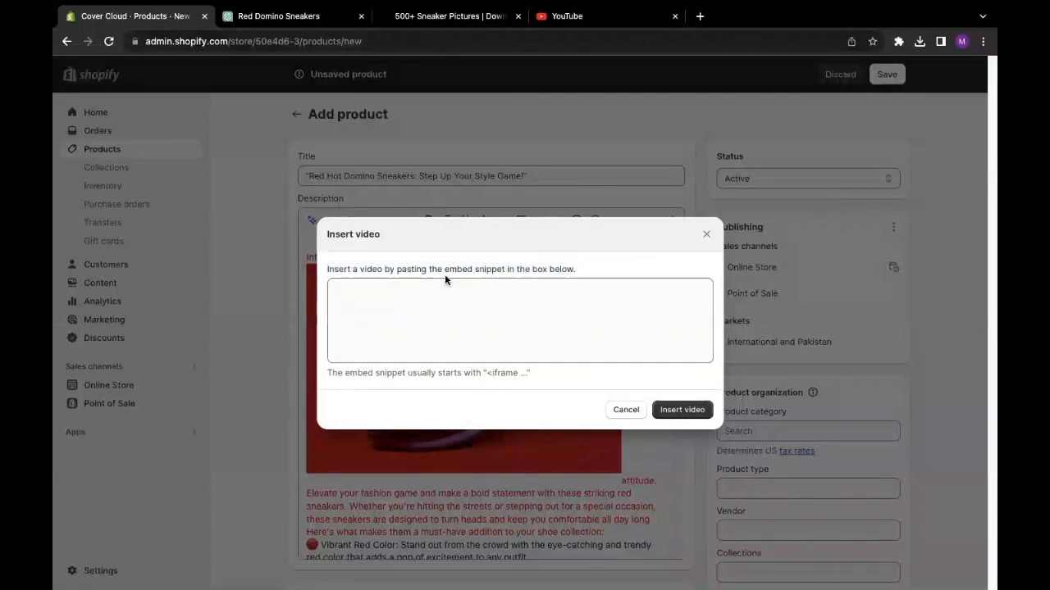
pyautogui.doubleClick(446, 270)
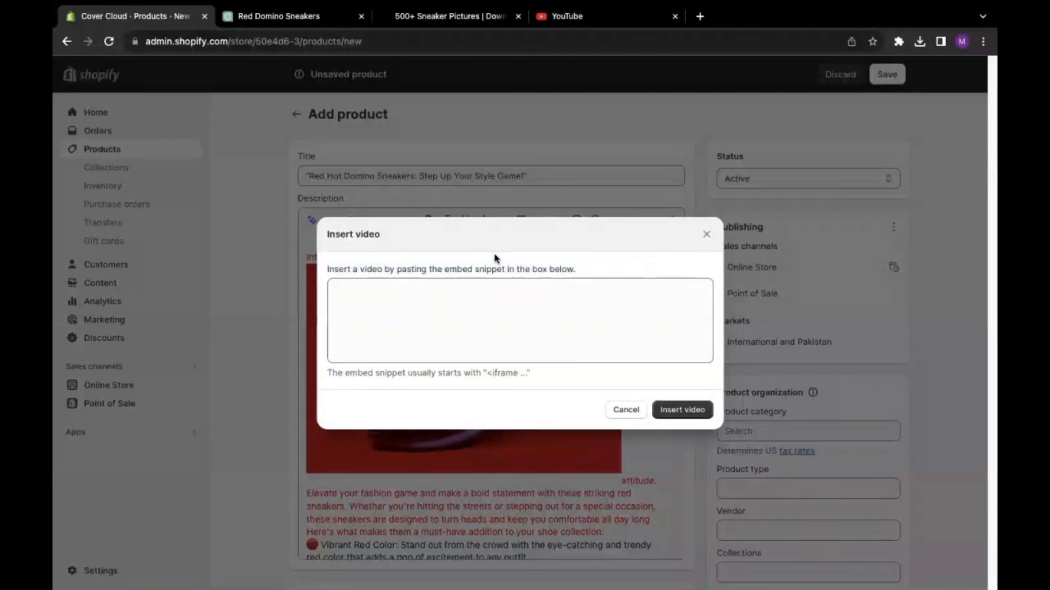
# - Search YouTube for 'shoes sneakers ads' using the recent search suggestion
pyautogui.click(550, 16)
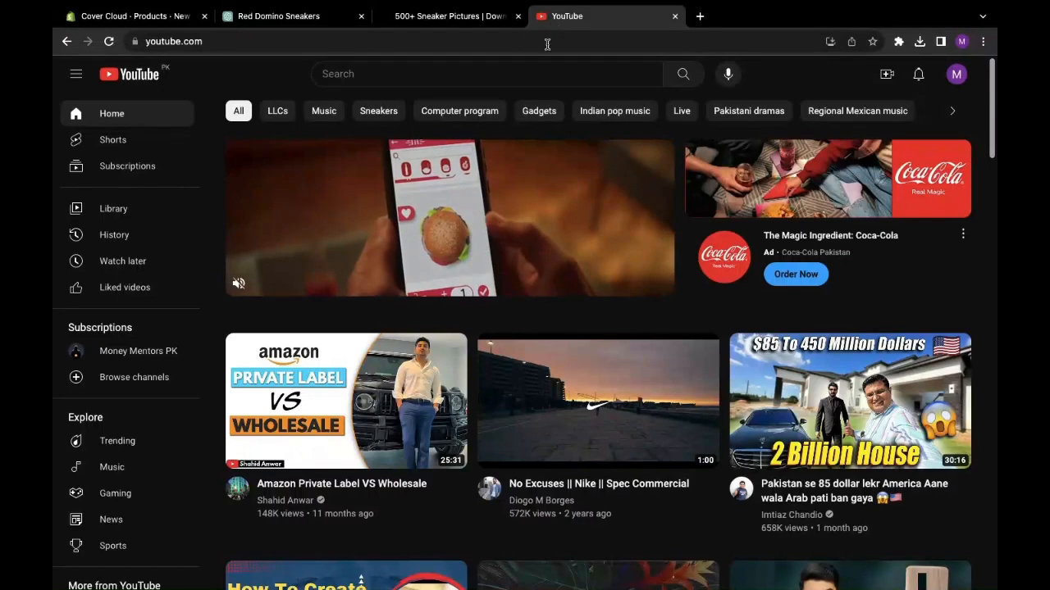
pyautogui.click(451, 77)
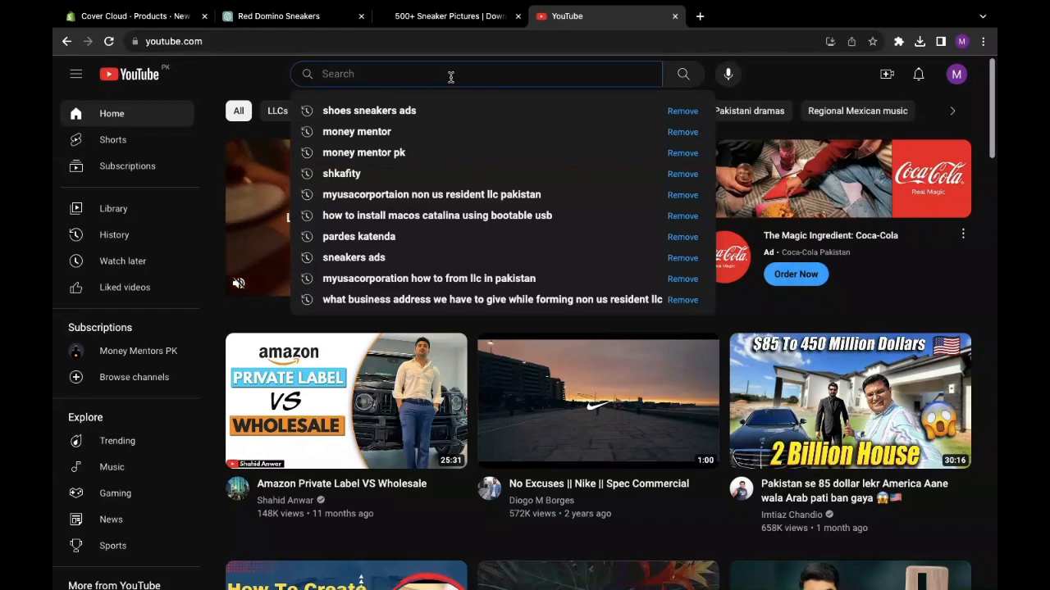
pyautogui.click(358, 114)
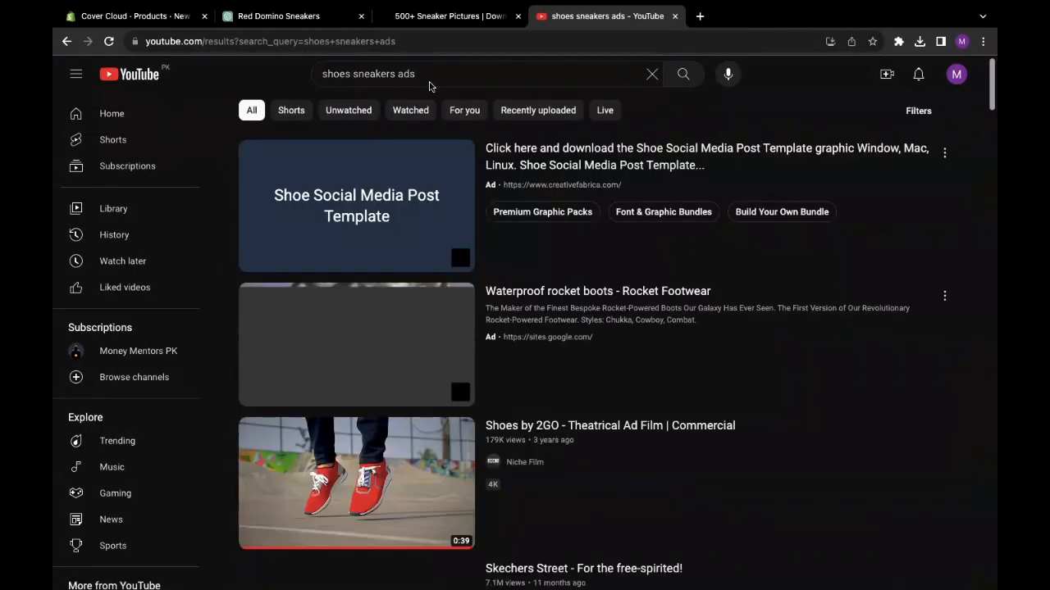
# - Open the 'Shoes by 2GO - Theatrical Ad Film | Commercial' video from the results
pyautogui.scroll(-1, 417, 296)
pyautogui.scroll(-4, 417, 296)
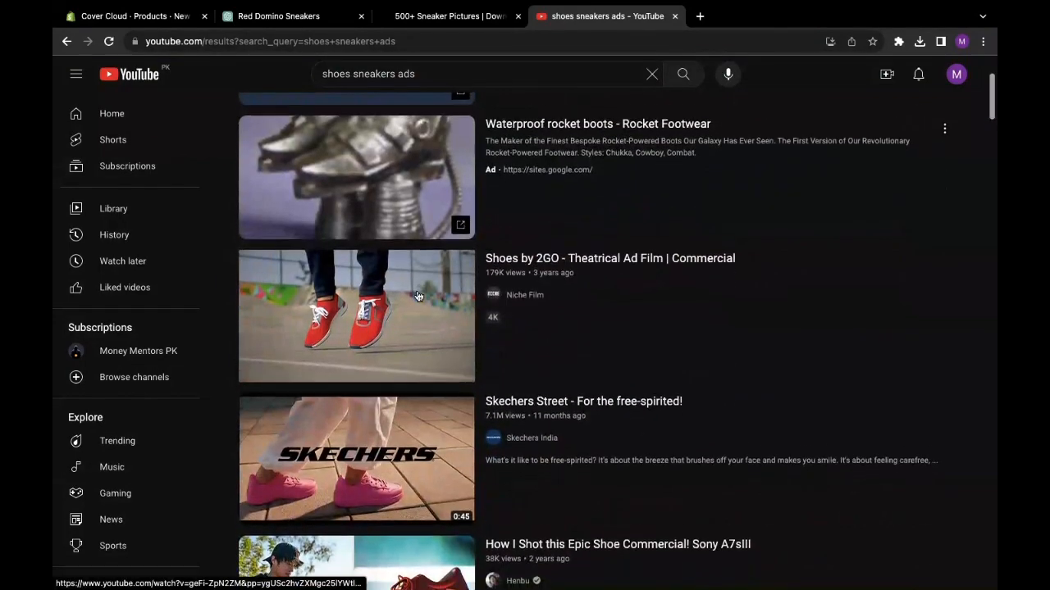
pyautogui.scroll(-3, 417, 296)
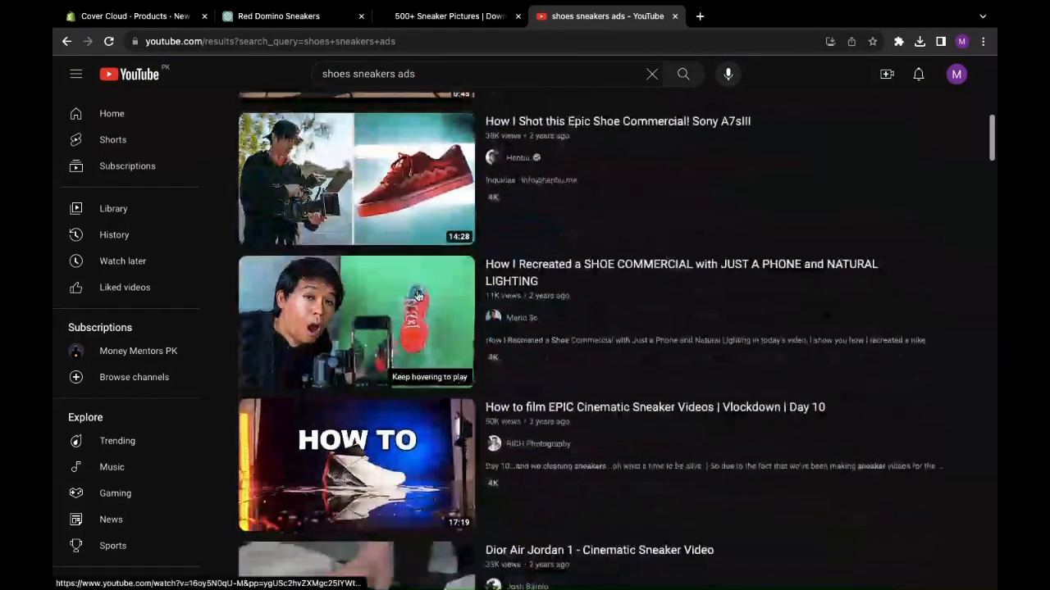
pyautogui.scroll(4, 417, 296)
pyautogui.scroll(1, 417, 296)
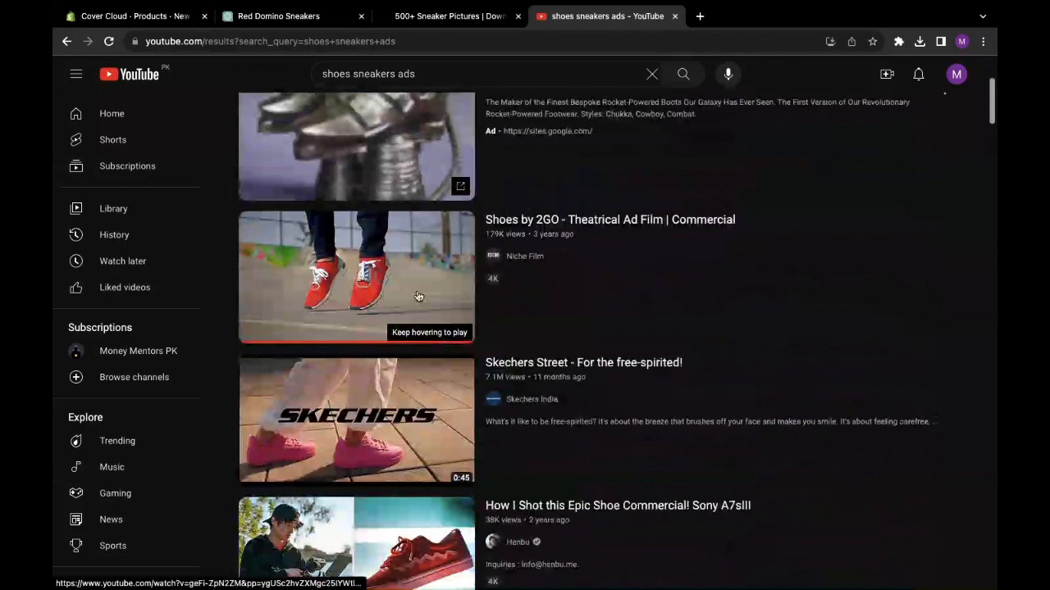
pyautogui.rightClick(318, 289)
pyautogui.click(388, 244)
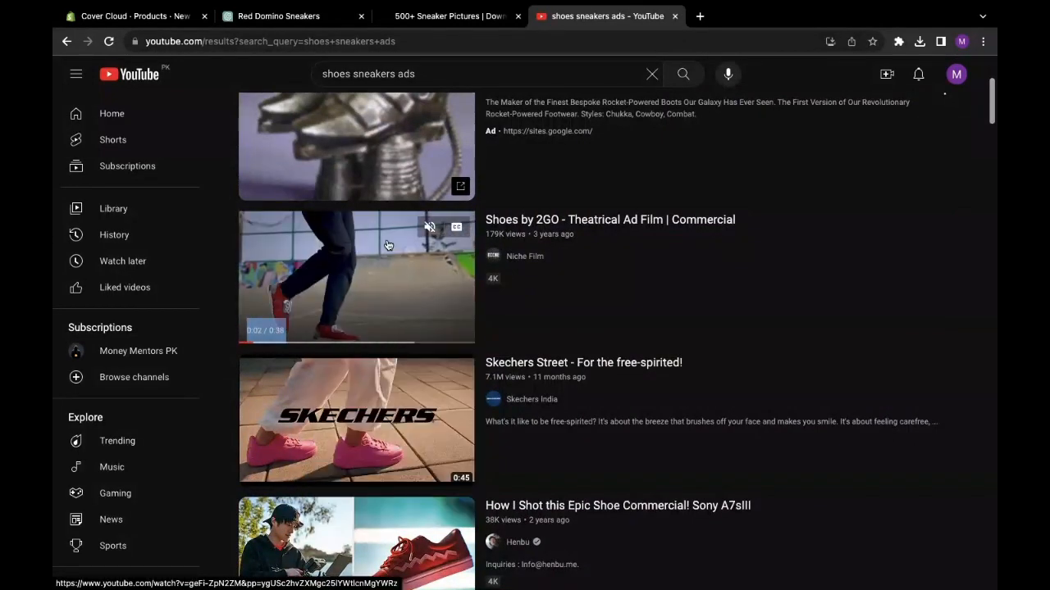
pyautogui.click(388, 244)
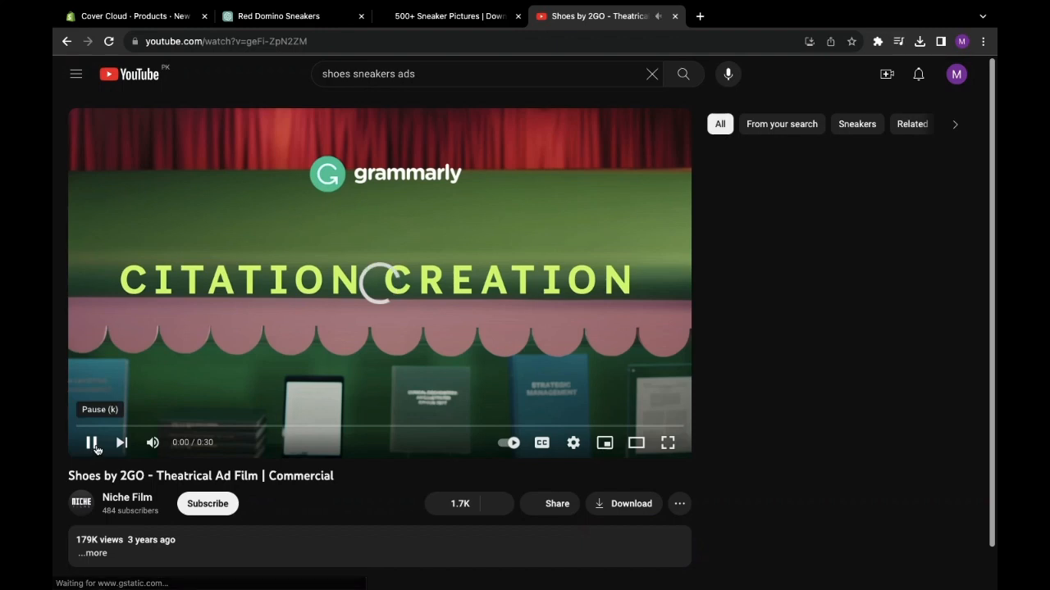
# - Pause the 2GO ad and copy its iframe embed code through Share > Embed
pyautogui.click(97, 448)
pyautogui.scroll(-1, 270, 343)
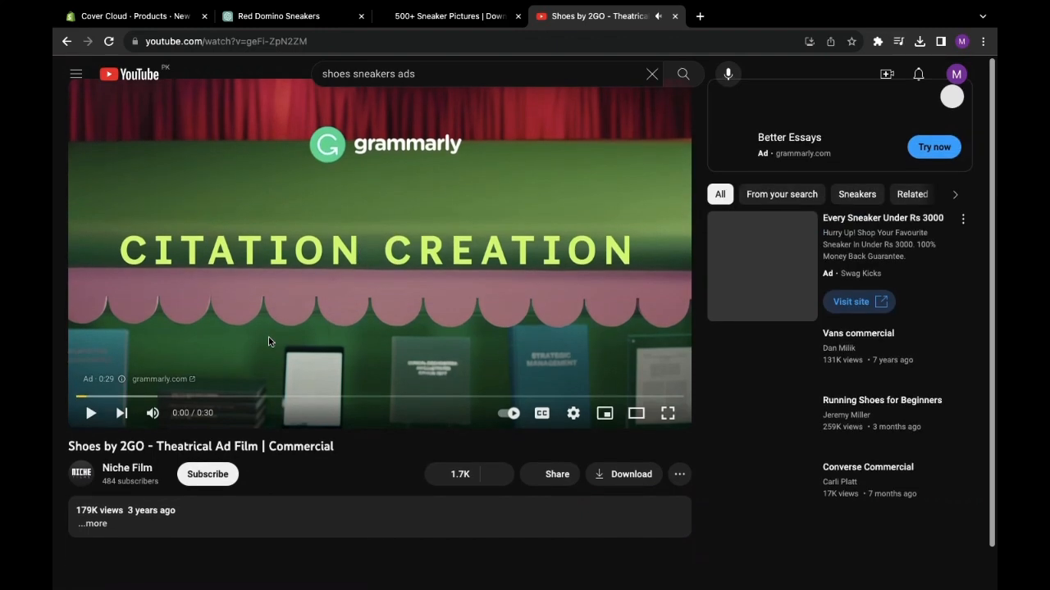
pyautogui.scroll(-3, 394, 420)
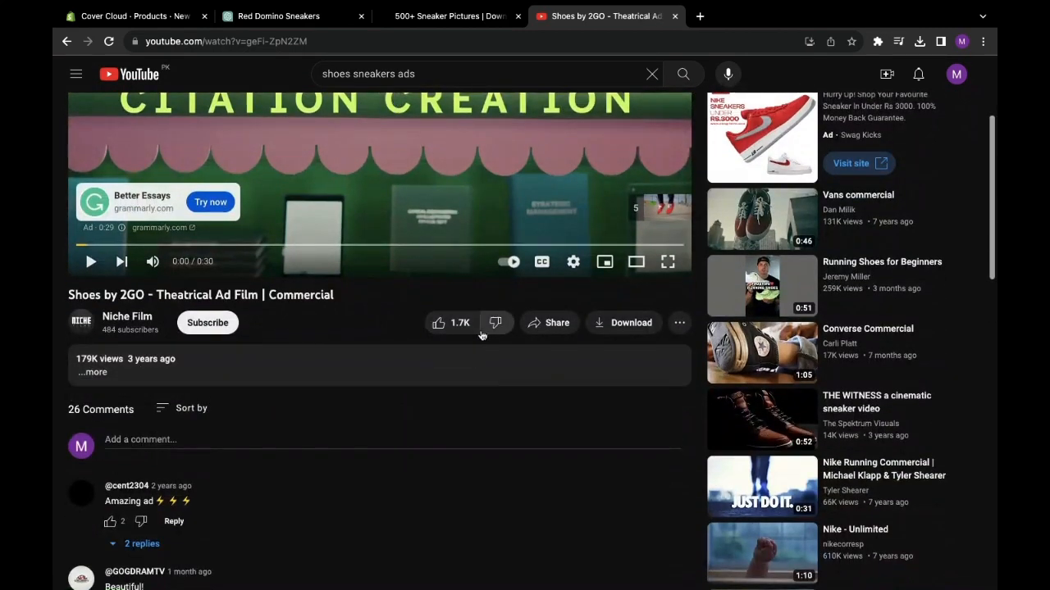
pyautogui.click(543, 328)
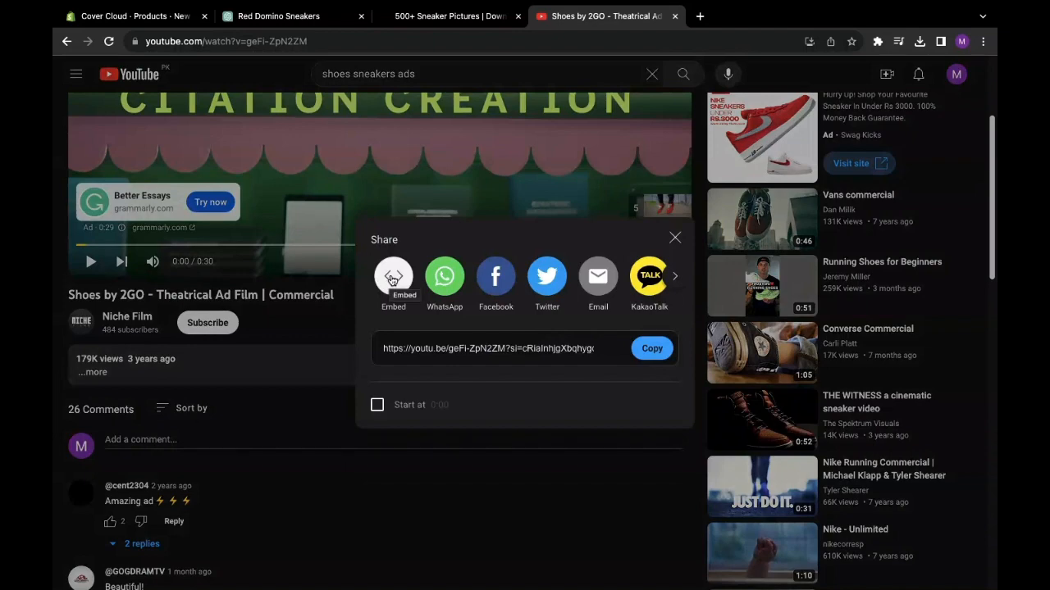
pyautogui.click(392, 279)
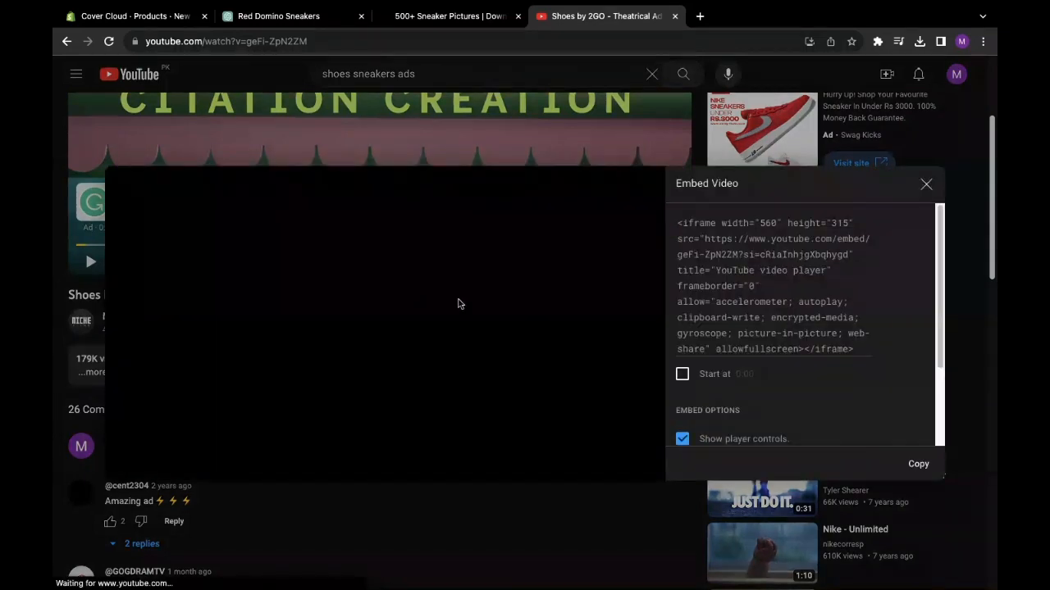
pyautogui.click(917, 465)
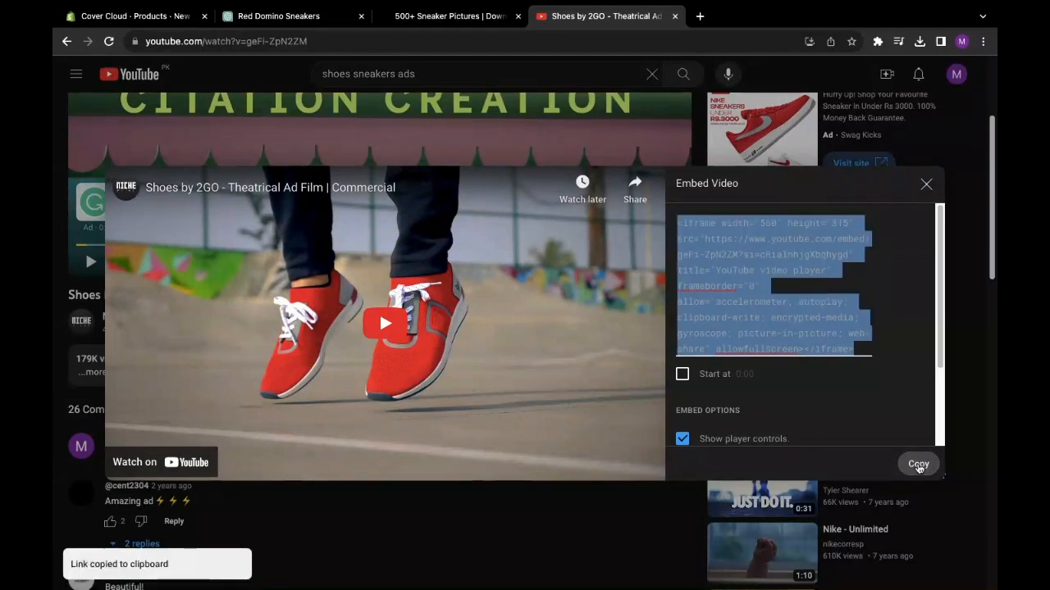
pyautogui.click(927, 185)
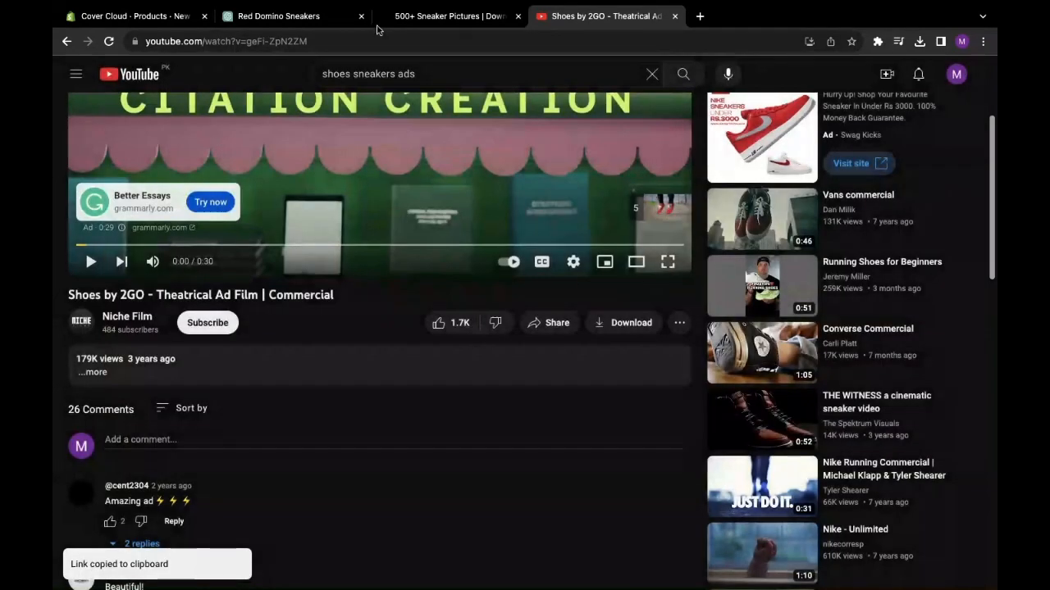
pyautogui.click(124, 17)
# - Paste the 2GO iframe code into the embed snippet box and insert the video
pyautogui.click(418, 302)
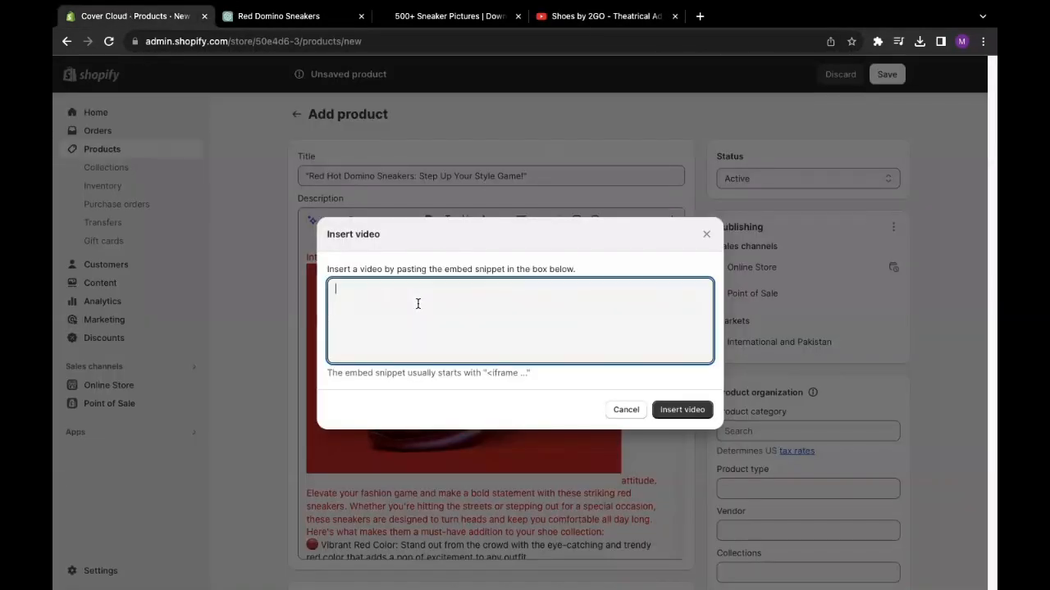
pyautogui.rightClick(417, 302)
pyautogui.click(449, 399)
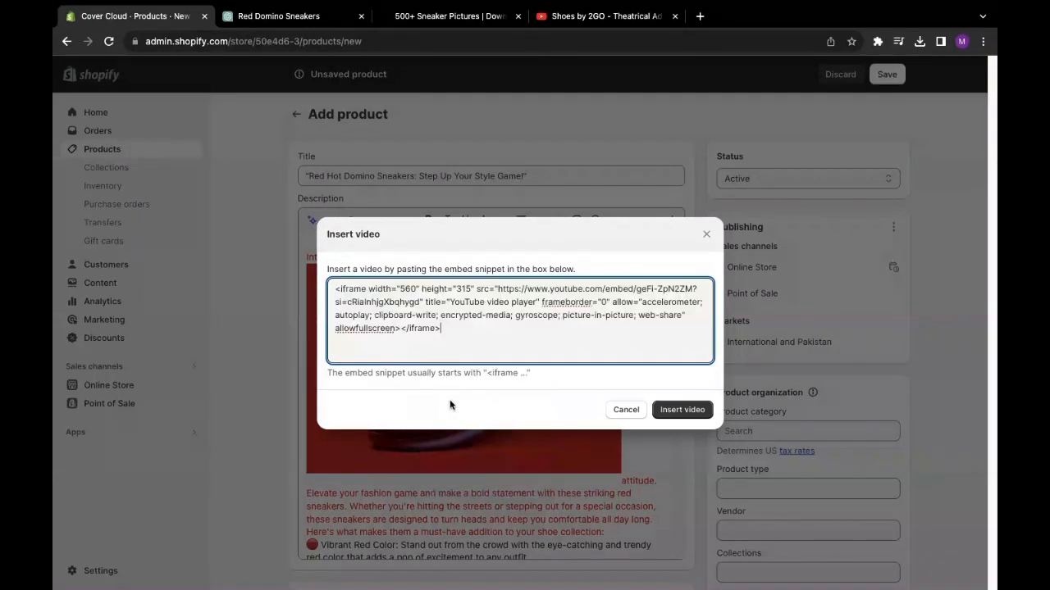
pyautogui.click(676, 410)
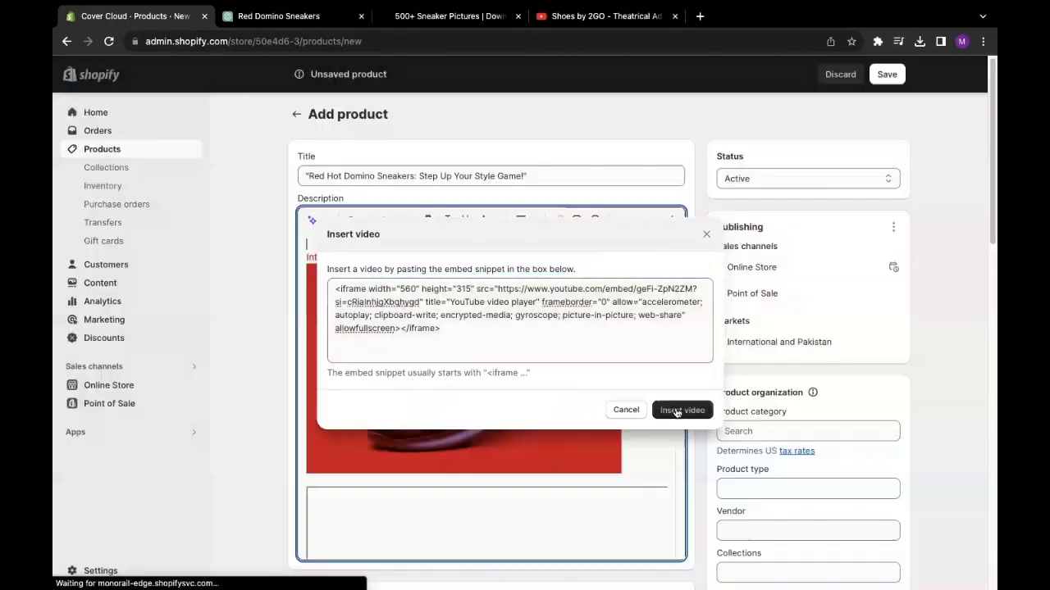
# - Test the embedded ad below the sneaker photo by playing, muting and pausing it
pyautogui.scroll(-3, 597, 396)
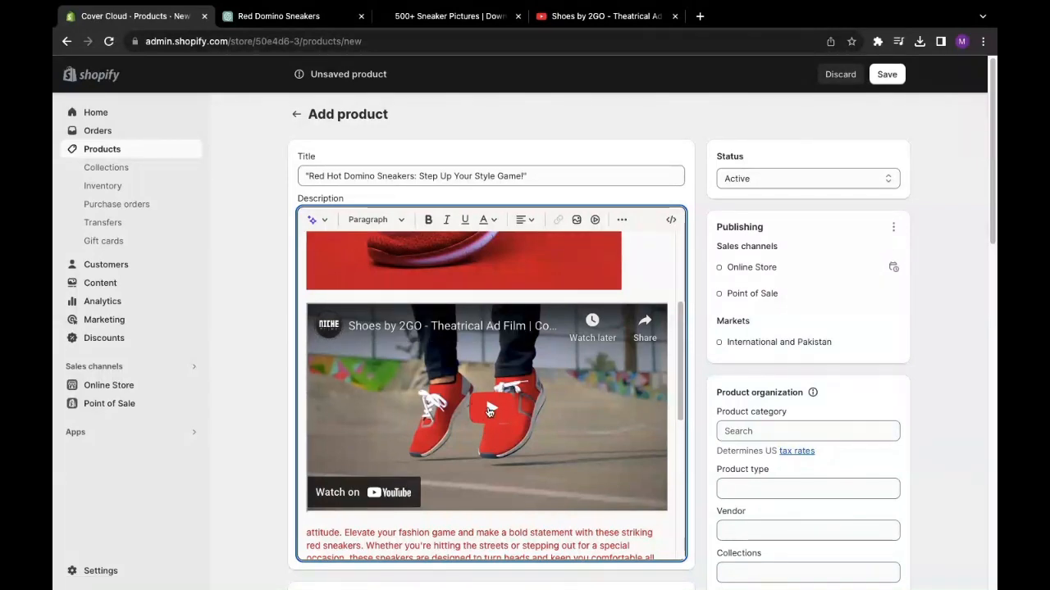
pyautogui.click(482, 412)
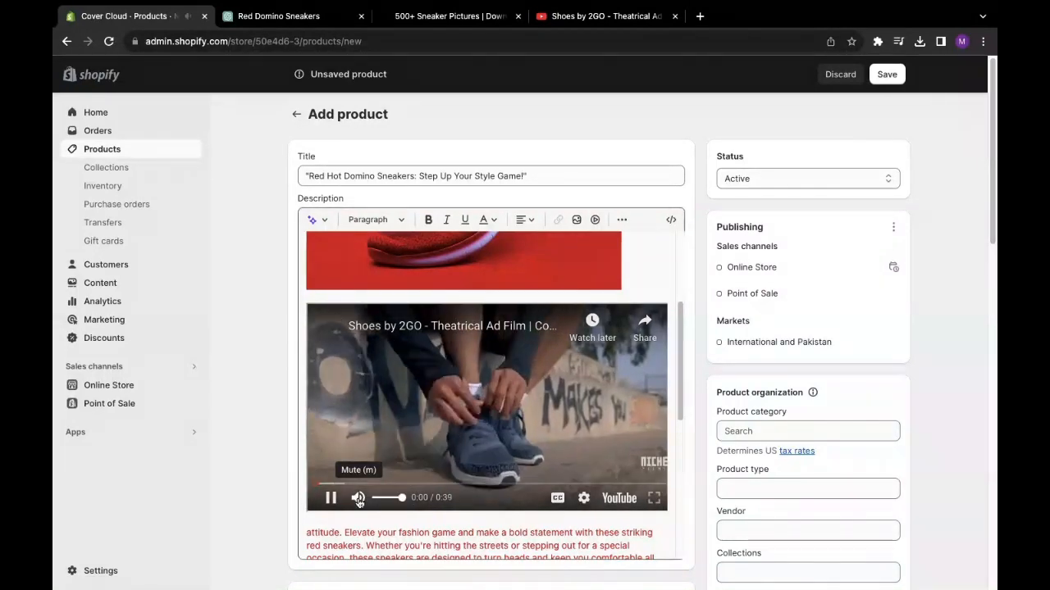
pyautogui.click(359, 498)
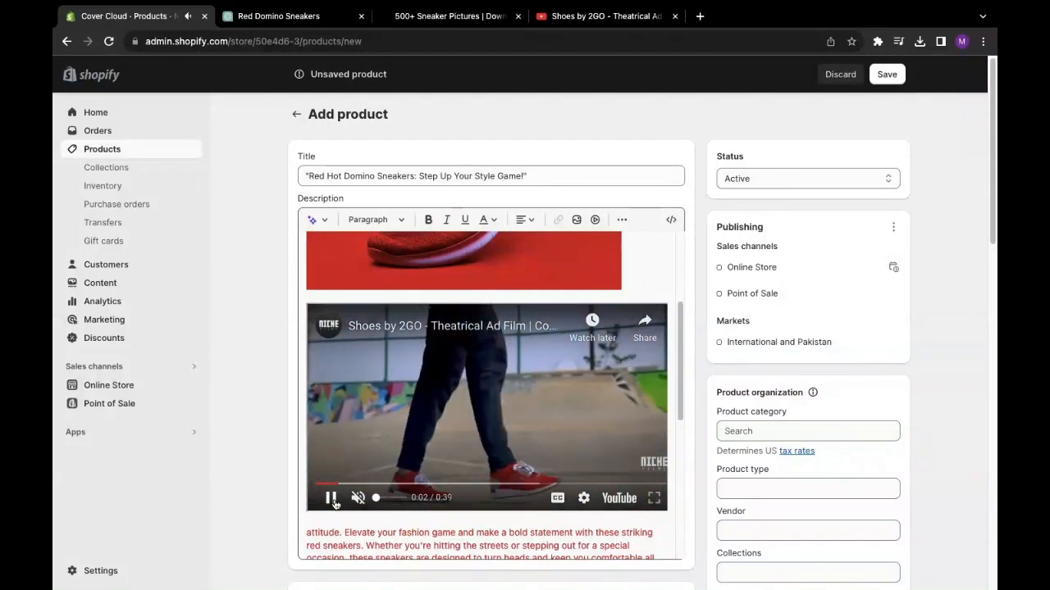
pyautogui.click(331, 498)
pyautogui.scroll(-1, 471, 377)
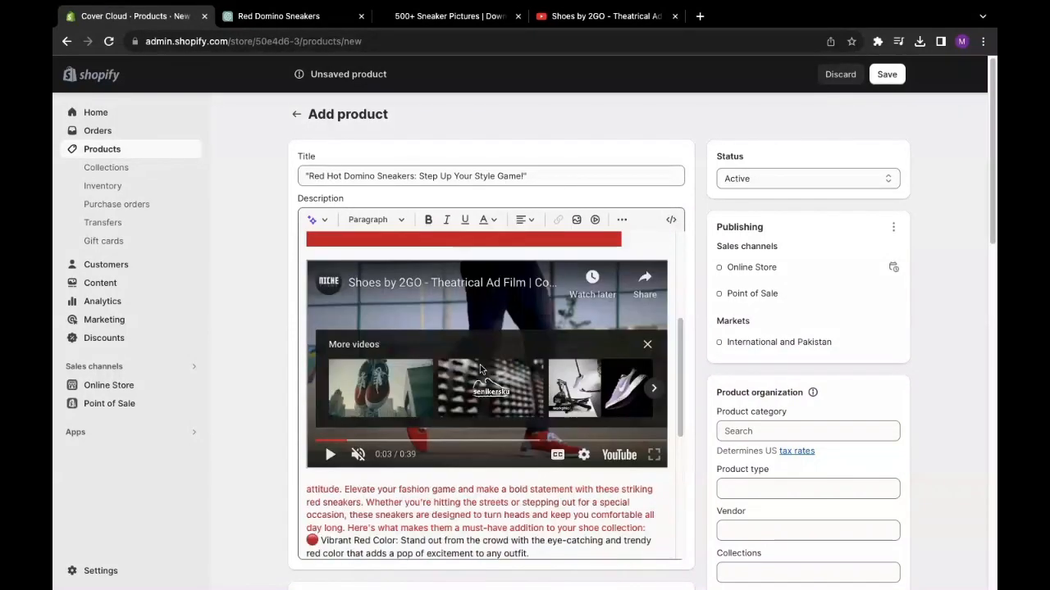
pyautogui.scroll(2, 480, 364)
pyautogui.scroll(-4, 458, 317)
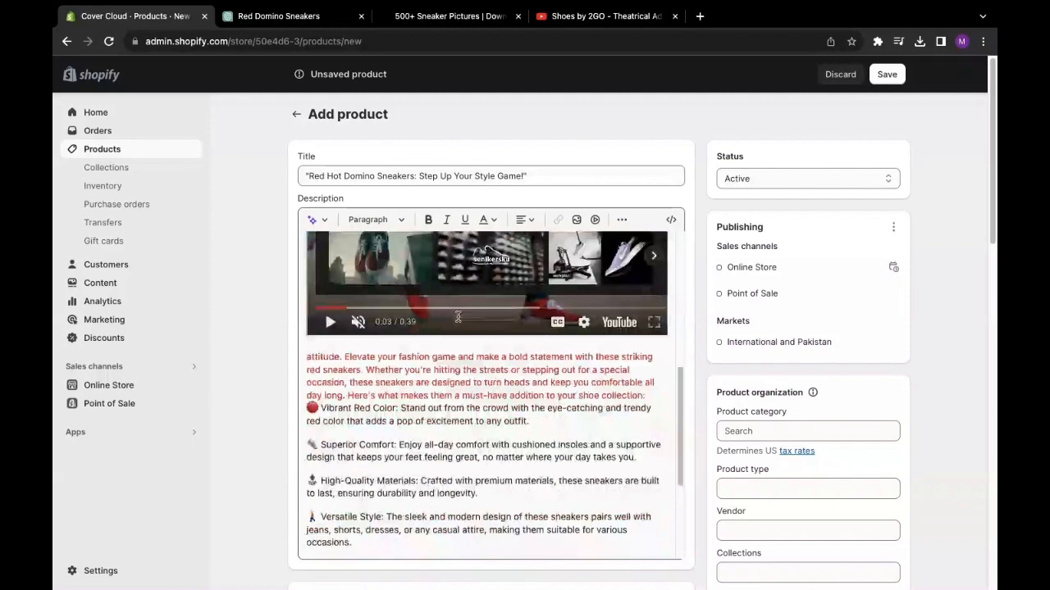
pyautogui.scroll(-2, 644, 300)
pyautogui.moveTo(679, 422); pyautogui.dragTo(687, 456)
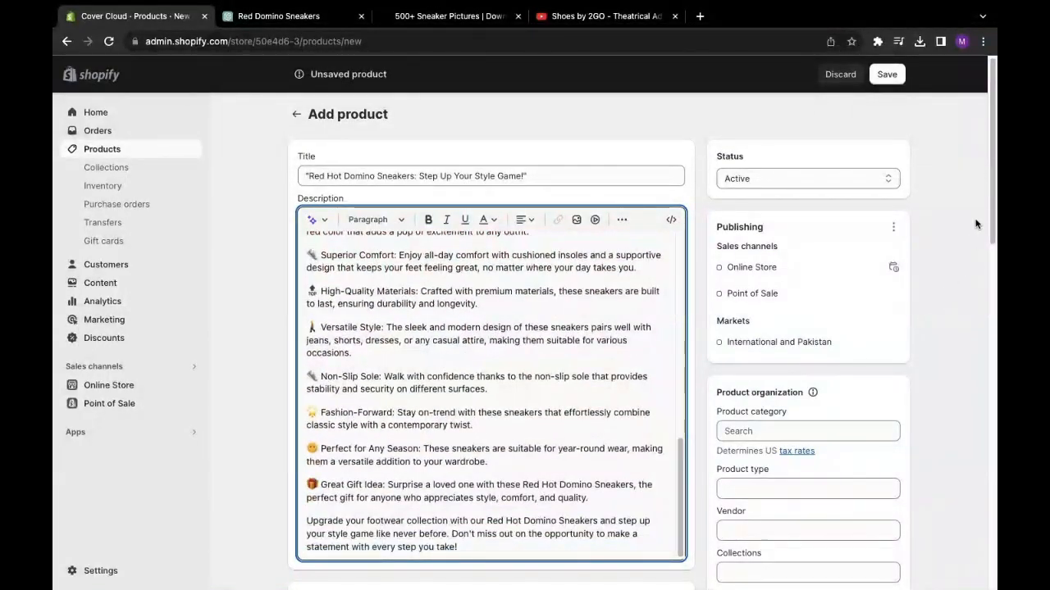
pyautogui.moveTo(995, 175); pyautogui.dragTo(916, 287)
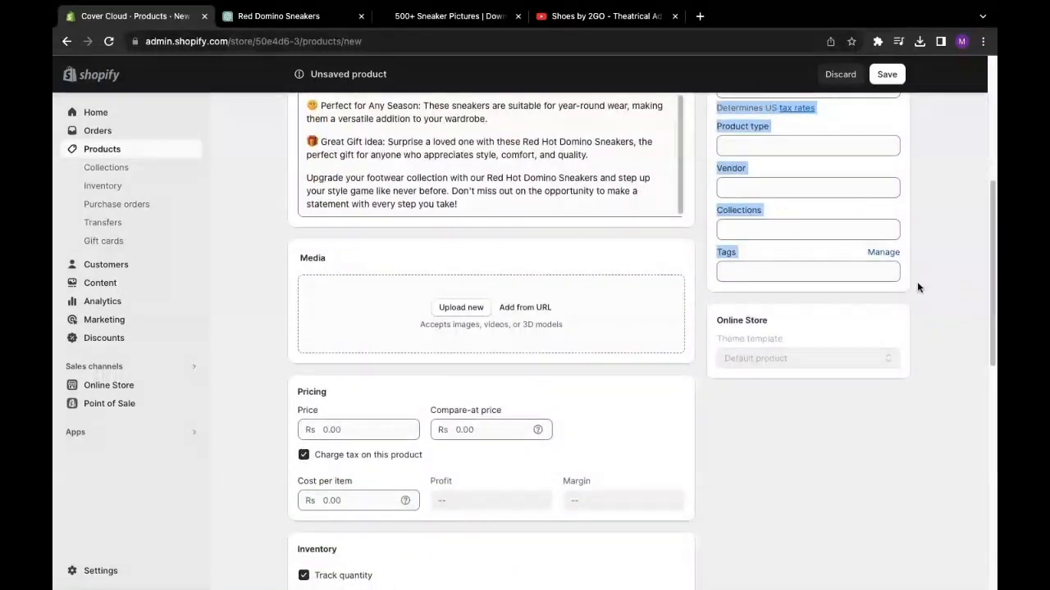
pyautogui.click(464, 308)
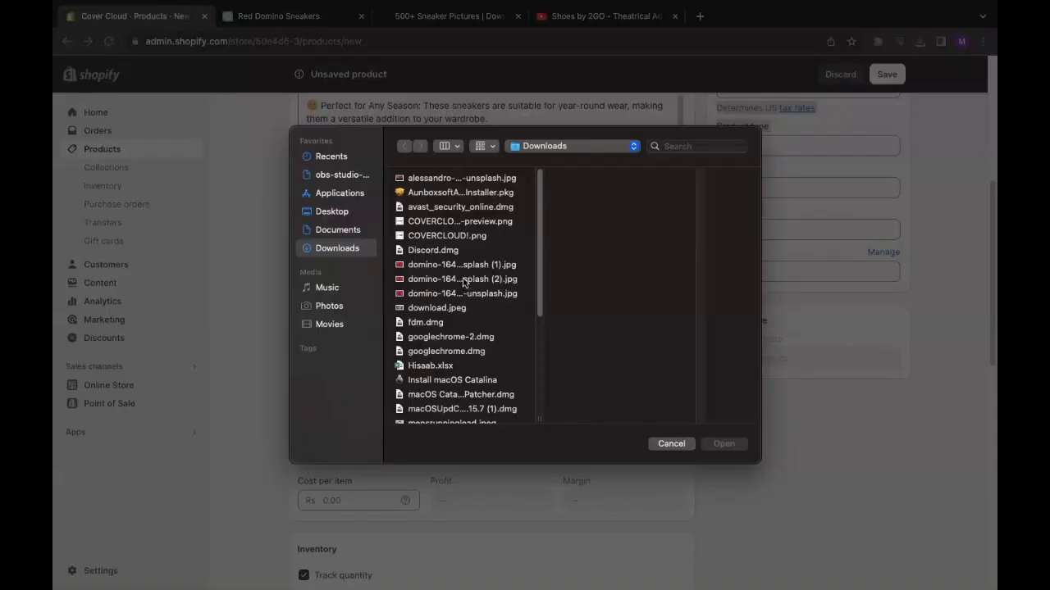
pyautogui.click(447, 265)
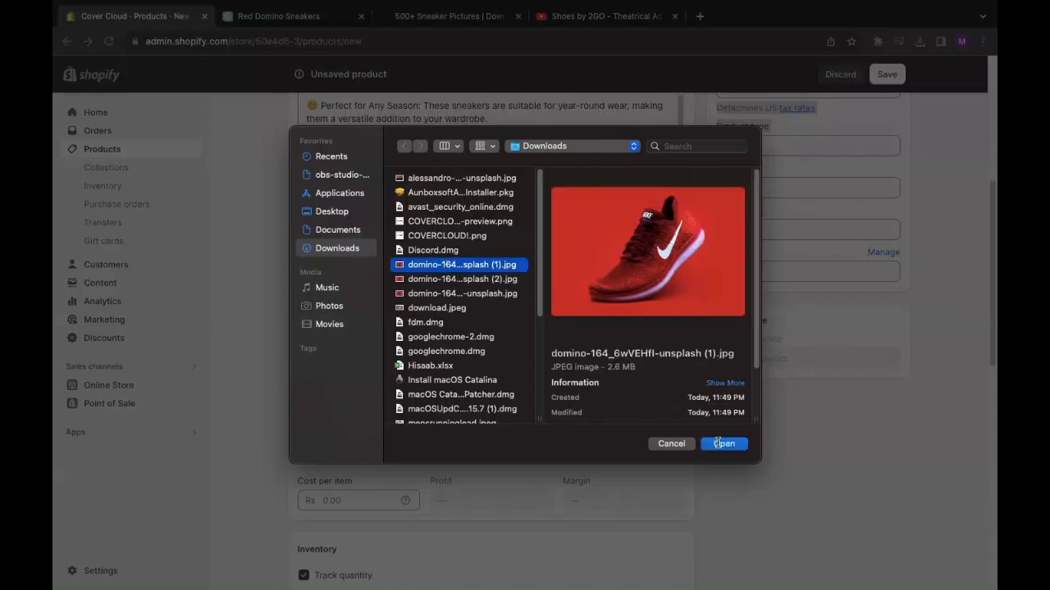
pyautogui.click(719, 444)
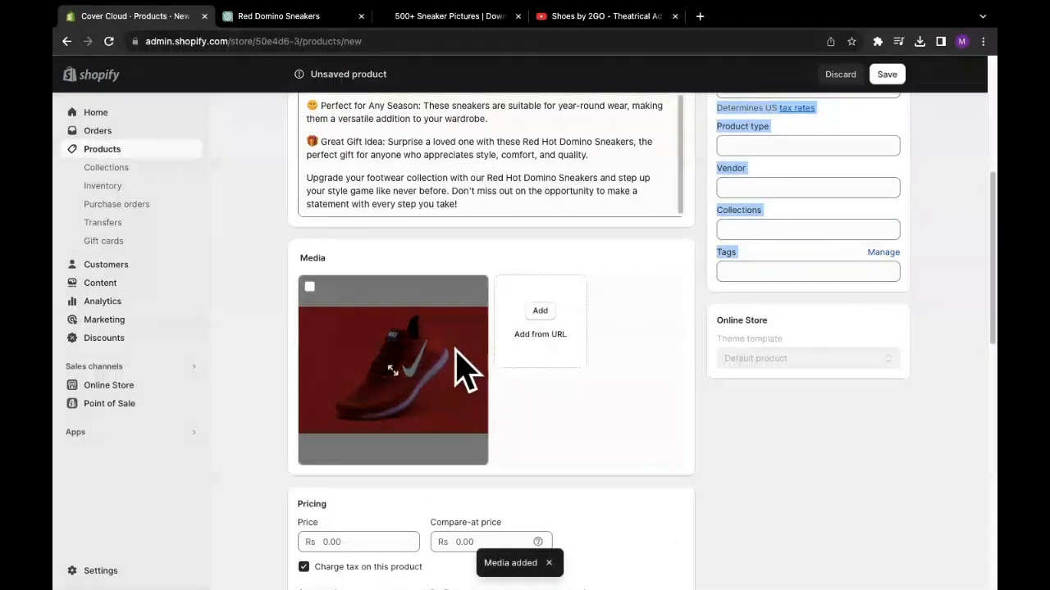
pyautogui.scroll(-3, 582, 377)
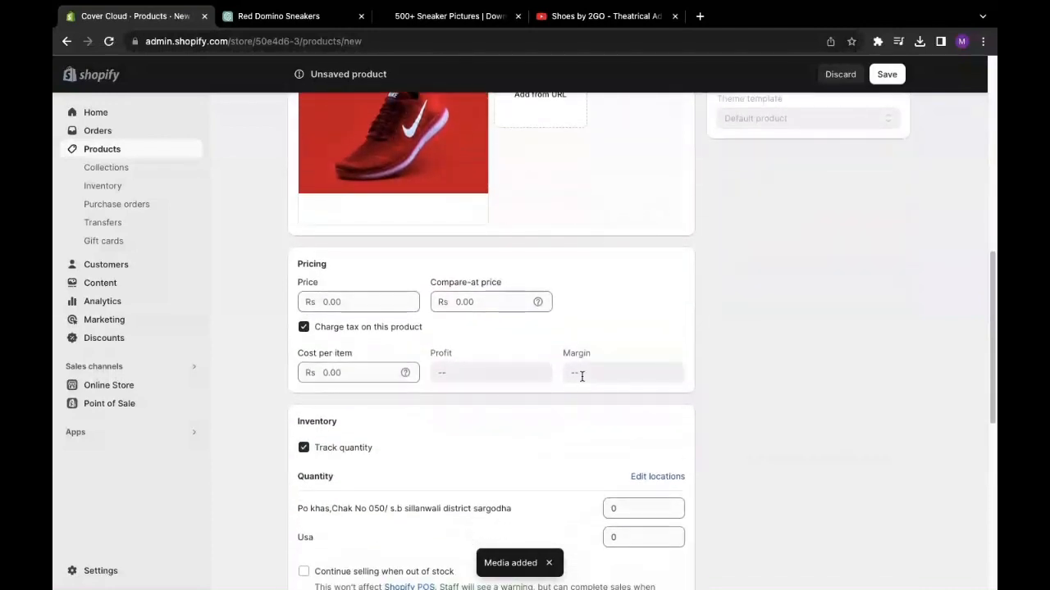
pyautogui.scroll(2, 581, 376)
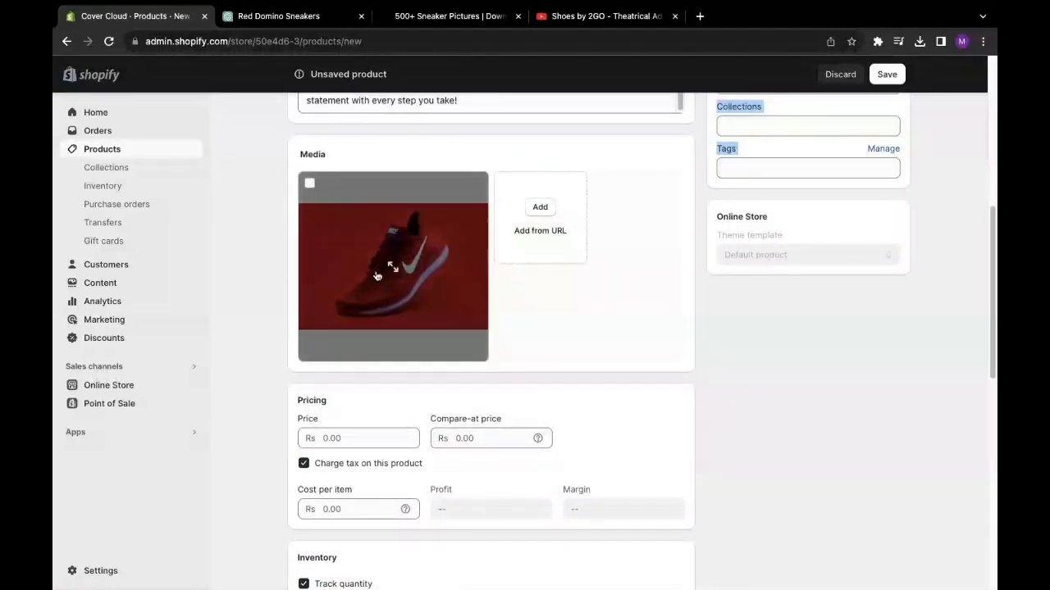
pyautogui.click(310, 183)
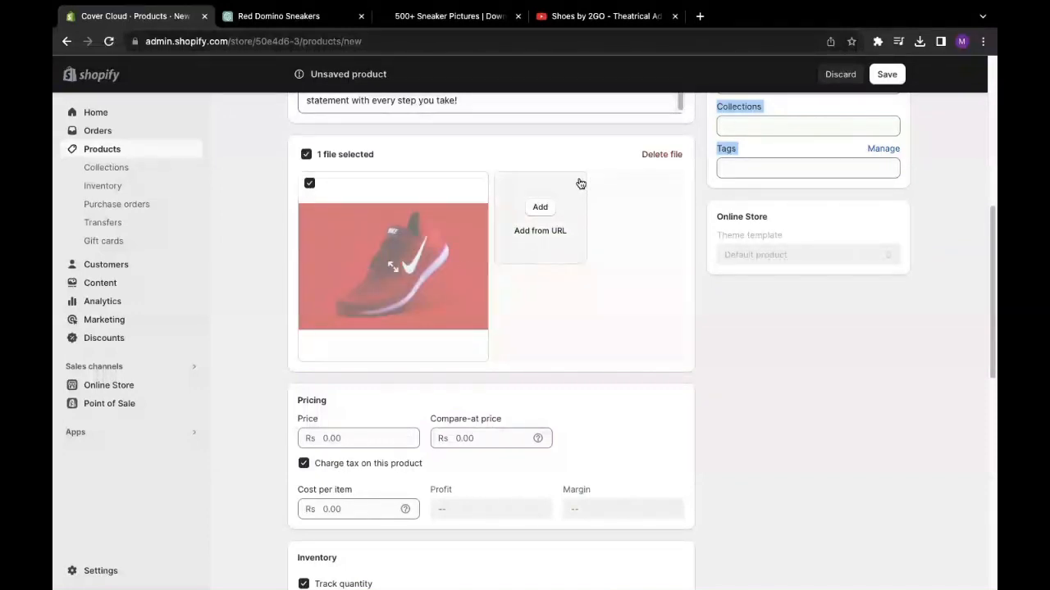
pyautogui.click(666, 155)
pyautogui.click(689, 356)
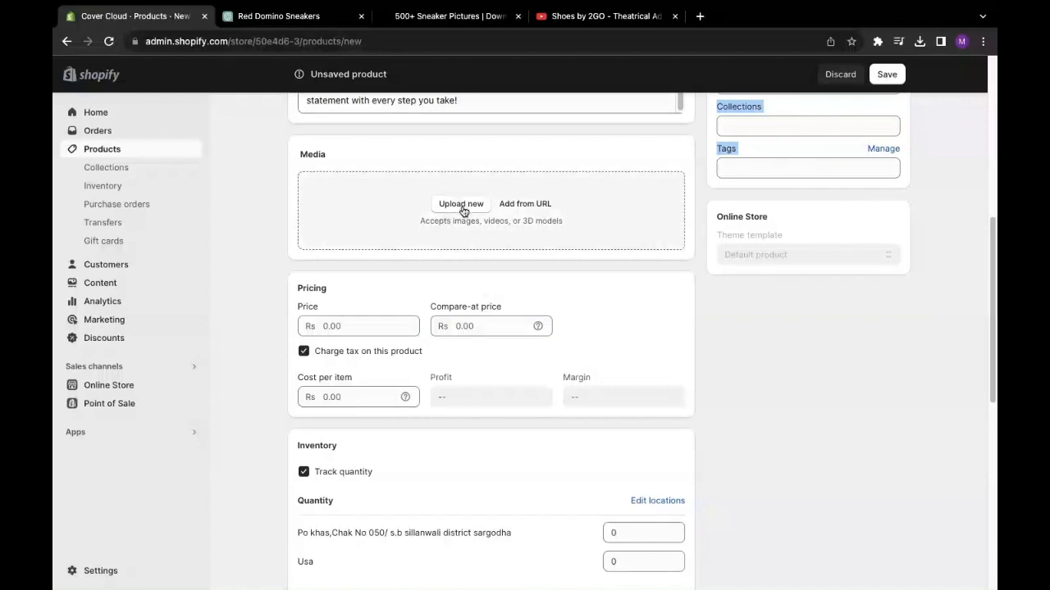
# - Search Unsplash for 'white sneakers'
pyautogui.click(575, 16)
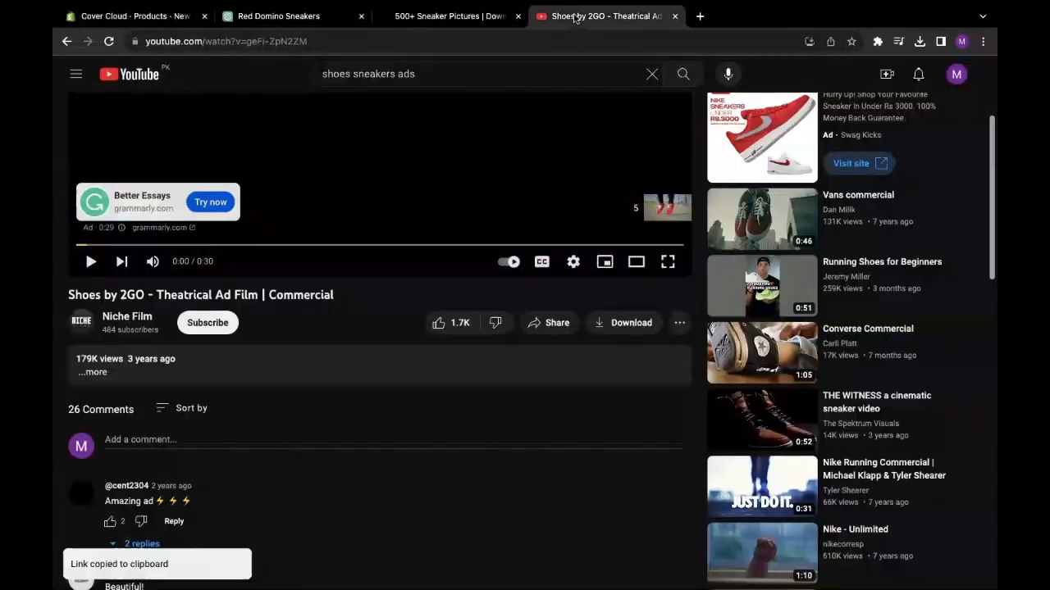
pyautogui.click(449, 17)
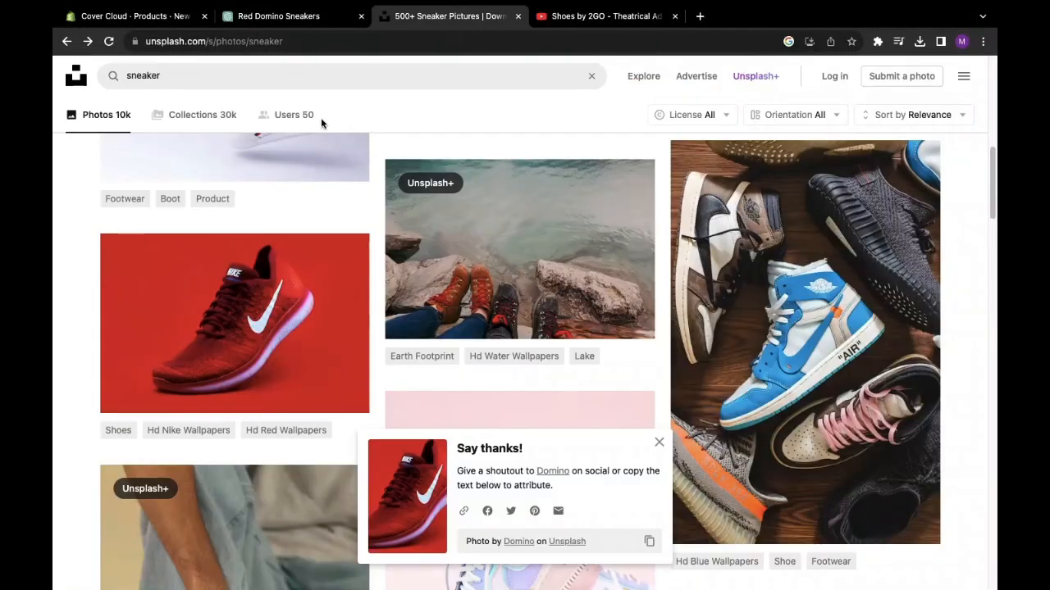
pyautogui.click(232, 77)
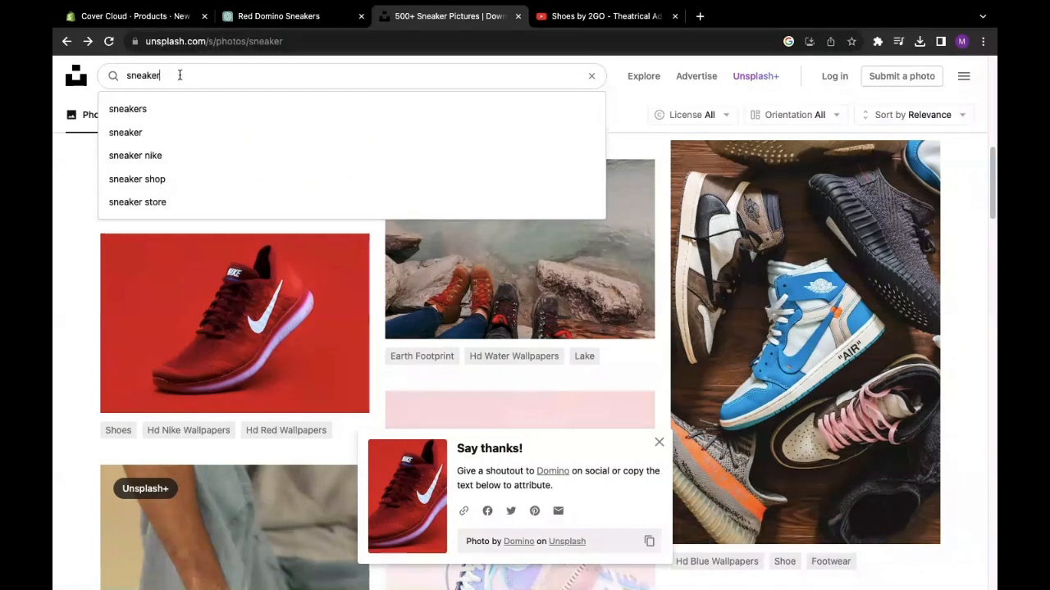
pyautogui.moveTo(179, 74); pyautogui.dragTo(113, 75)
pyautogui.write('white sne')
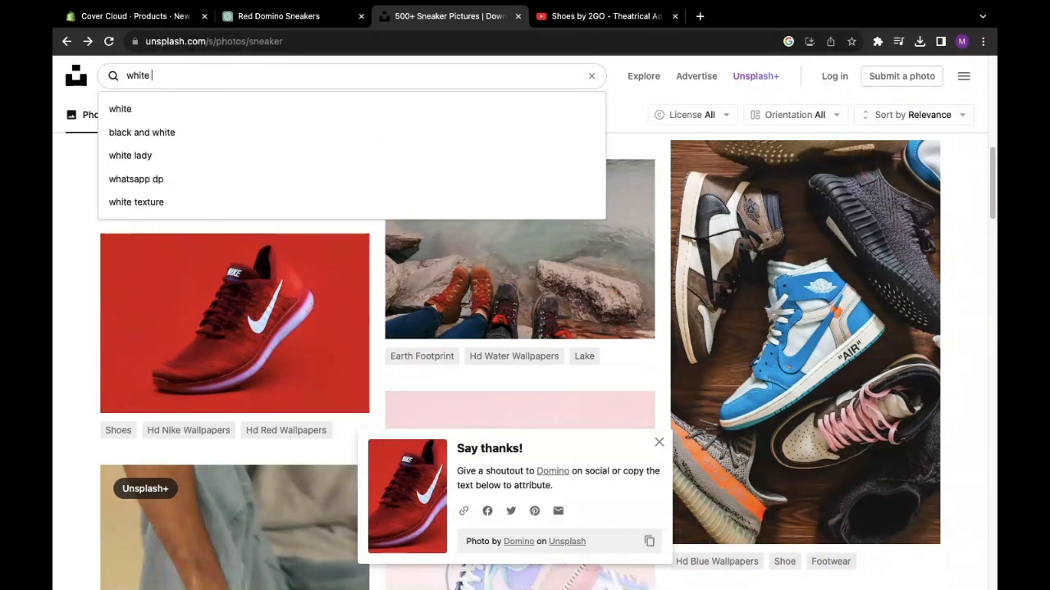
pyautogui.press('BackSpace')
pyautogui.press('BackSpace')
pyautogui.write('ake')
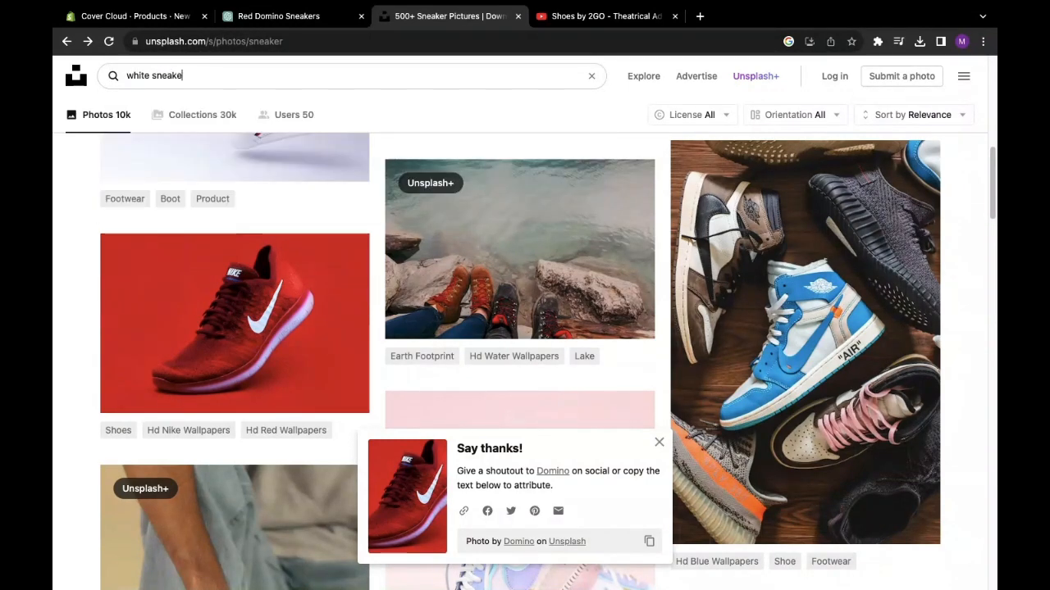
pyautogui.write('rs')
pyautogui.press('Return')
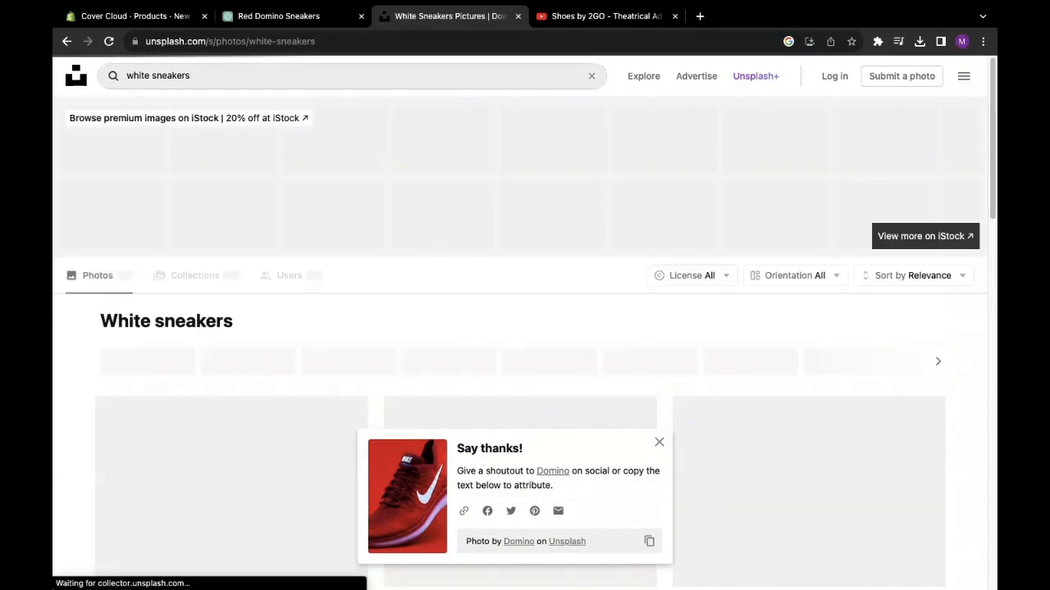
# - Download the white Nike Air Force photo and return to the Shopify product page
pyautogui.scroll(-2, 314, 197)
pyautogui.scroll(-6, 314, 197)
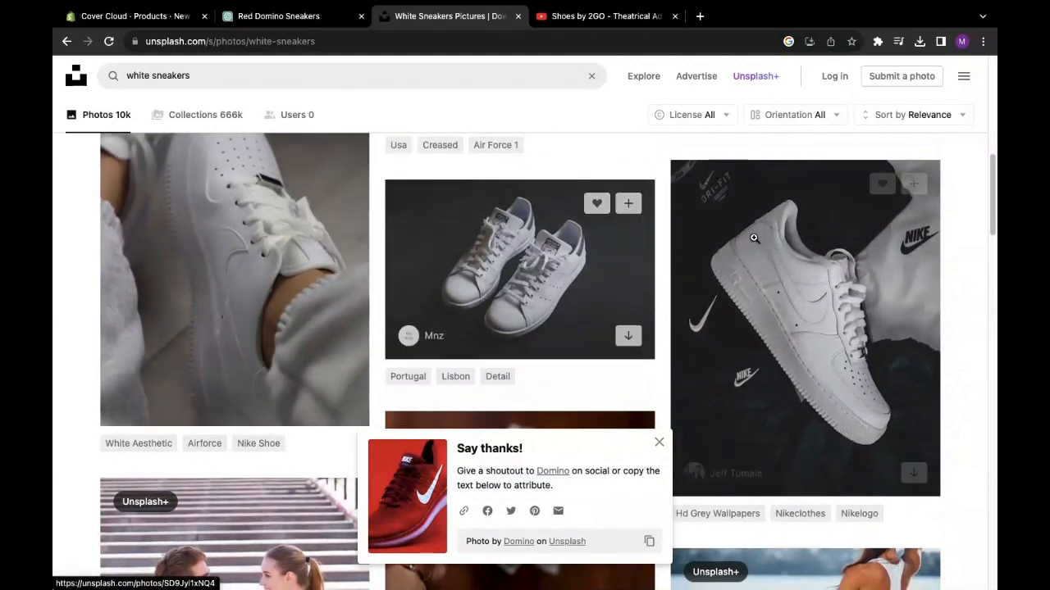
pyautogui.click(813, 282)
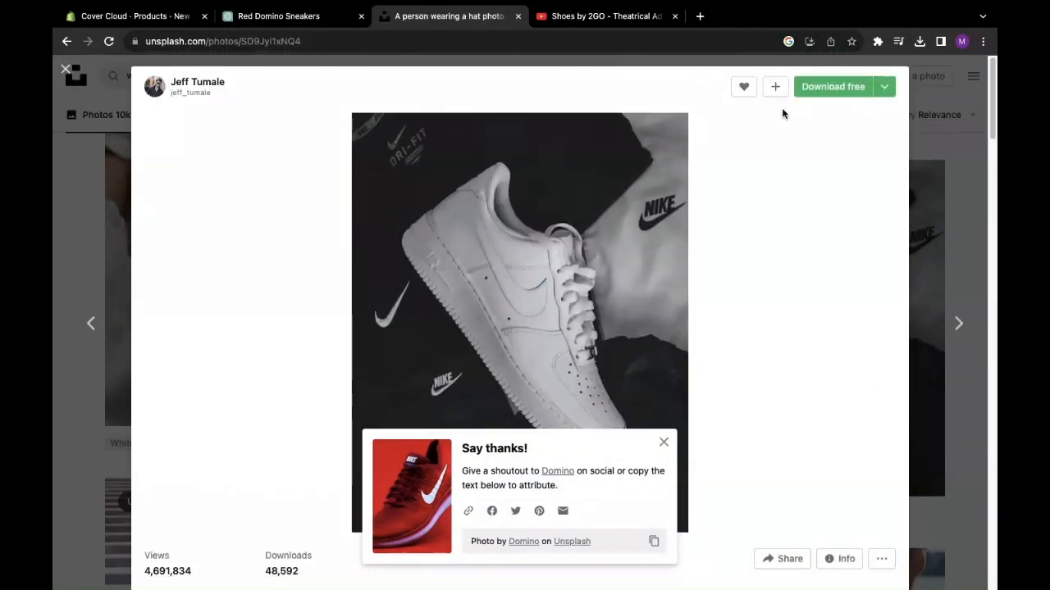
pyautogui.click(828, 86)
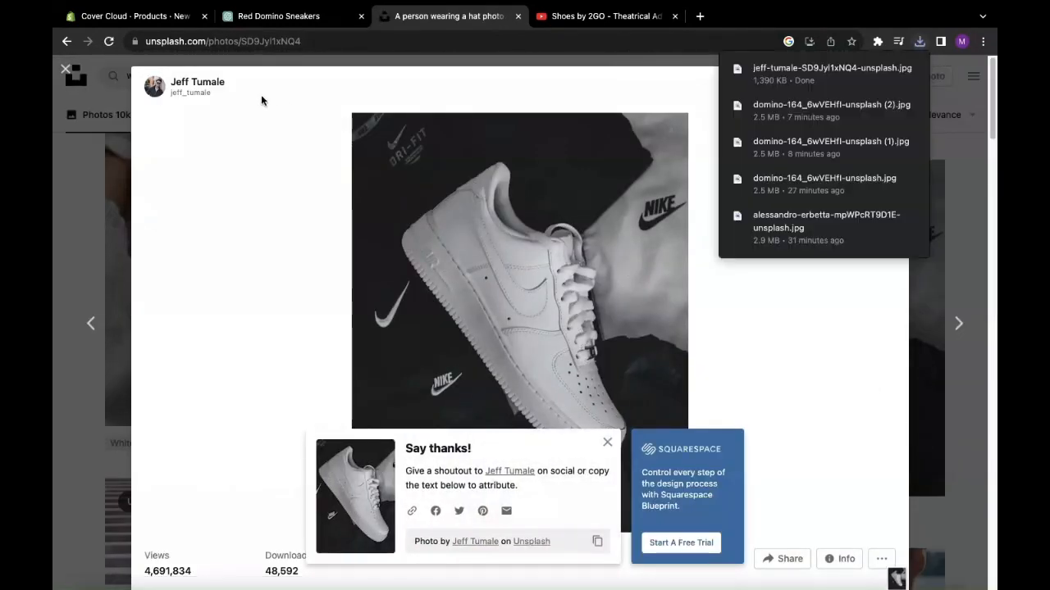
pyautogui.hotkey('ctrl', 'shift', 'Tab')
pyautogui.hotkey('ctrl', 'shift', 'Tab')
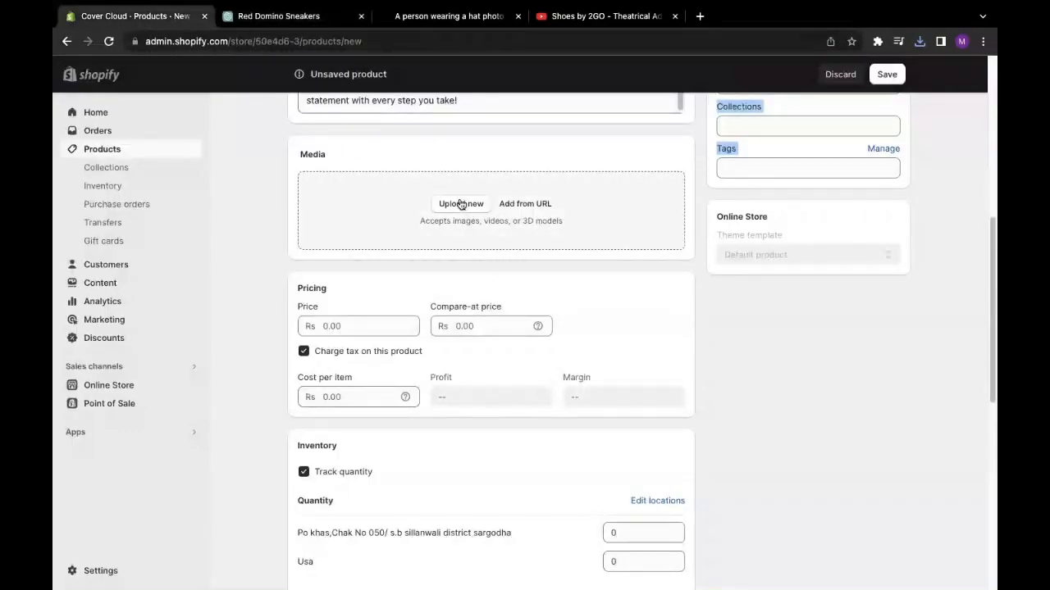
# - Open the product media file picker and preview the red sneaker and landscape images in Downloads
pyautogui.click(461, 204)
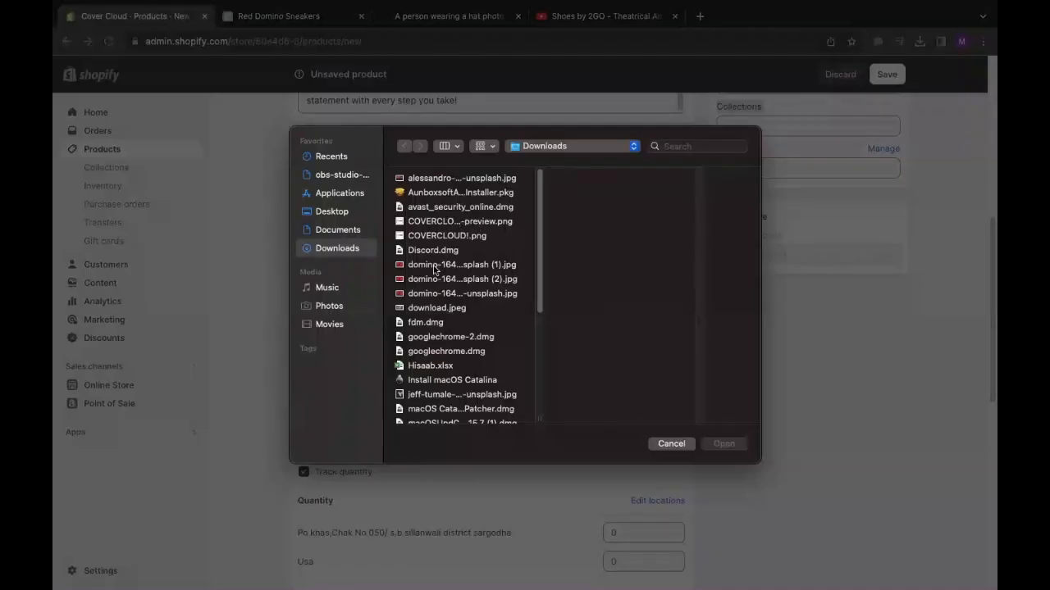
pyautogui.click(429, 265)
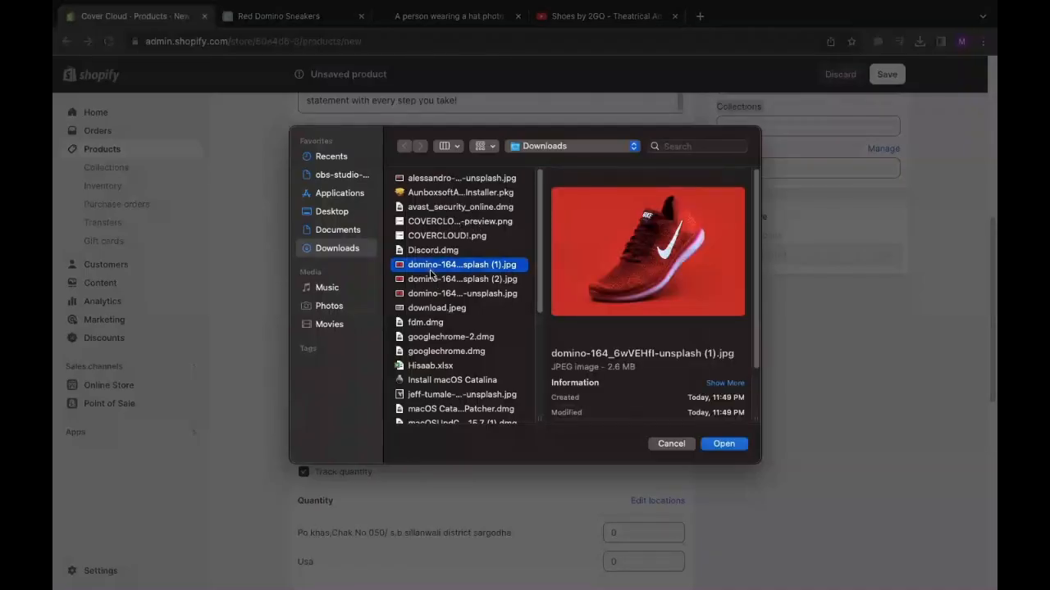
pyautogui.click(426, 180)
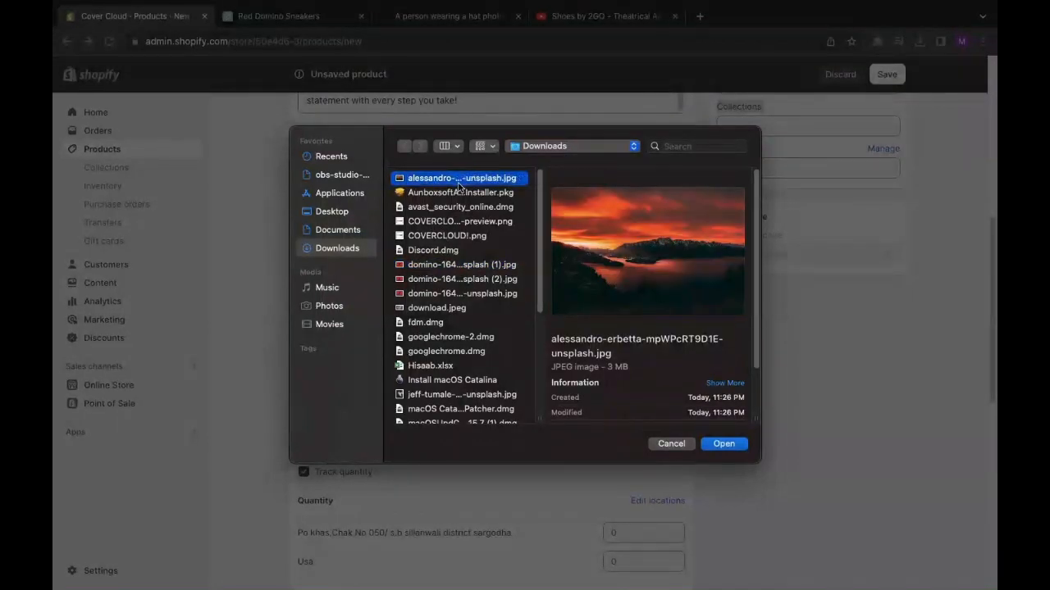
pyautogui.click(443, 265)
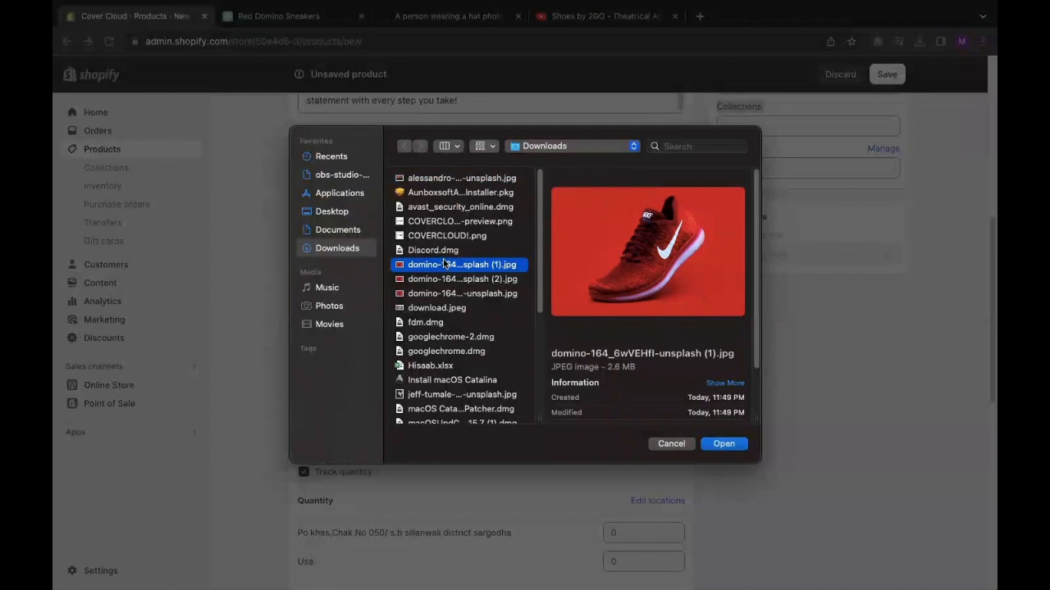
pyautogui.click(447, 309)
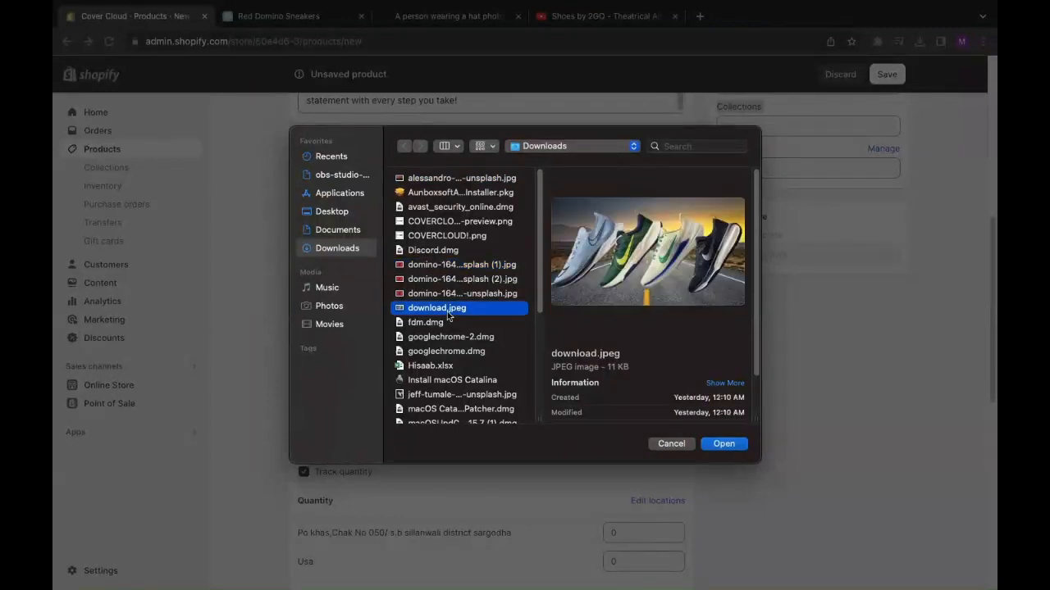
pyautogui.click(439, 294)
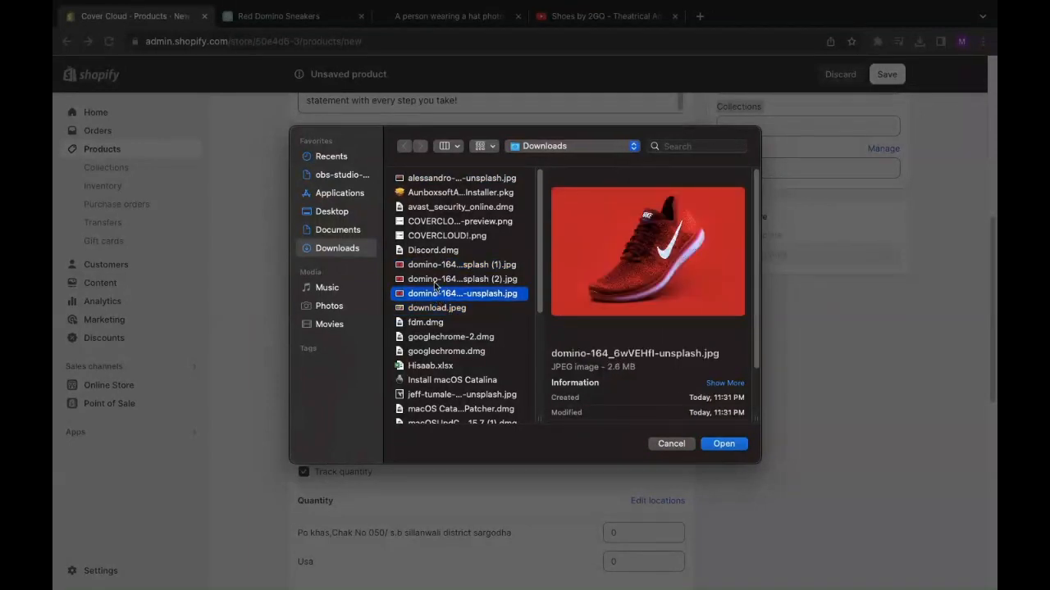
pyautogui.click(438, 280)
pyautogui.click(437, 266)
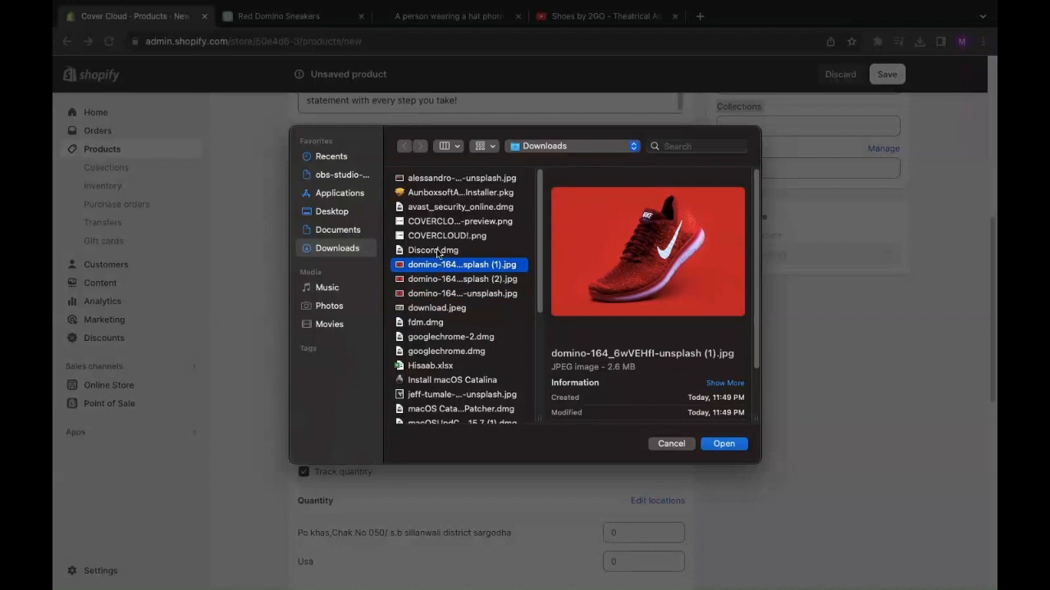
# - Browse the remaining Downloads files, then cancel the picker without uploading anything
pyautogui.click(437, 252)
pyautogui.click(441, 236)
pyautogui.click(443, 222)
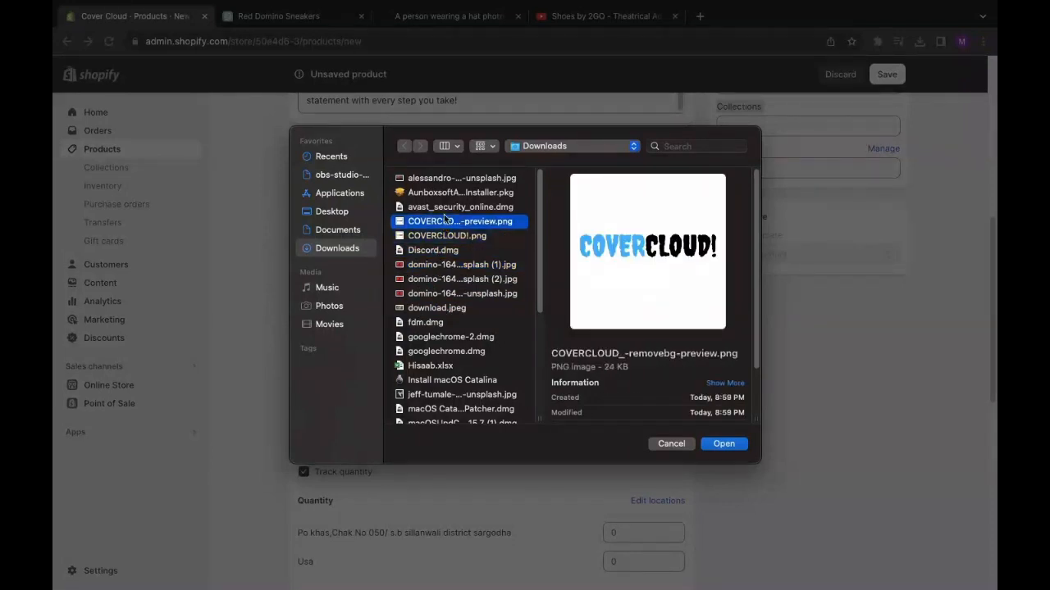
pyautogui.click(448, 208)
pyautogui.click(451, 192)
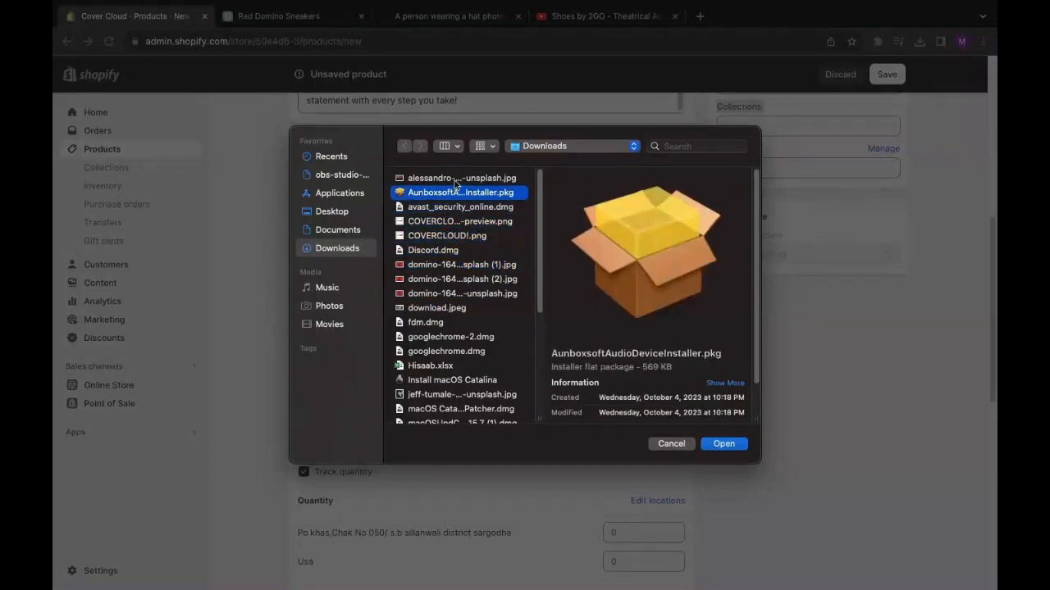
pyautogui.click(455, 180)
pyautogui.moveTo(539, 266); pyautogui.dragTo(544, 421)
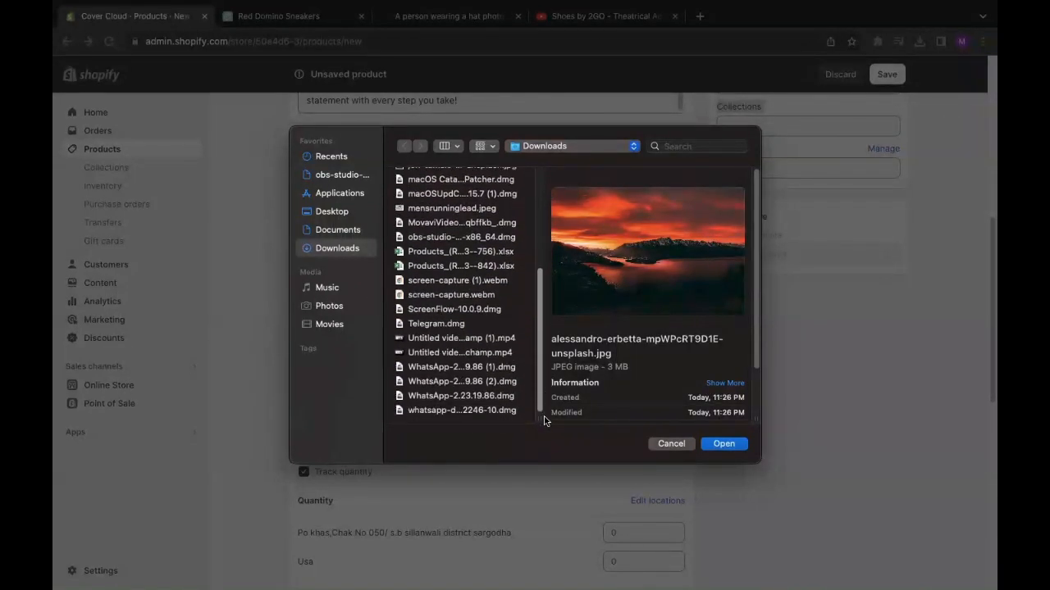
pyautogui.click(671, 443)
# - Download the black-and-white sneaker photo from Unsplash and show it in Finder's Downloads folder
pyautogui.click(419, 16)
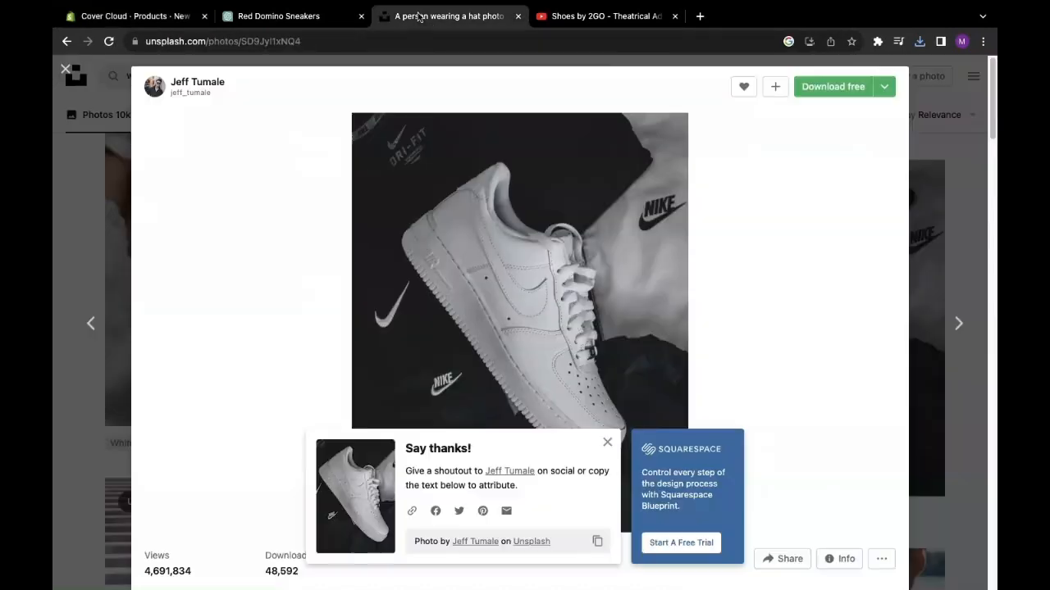
pyautogui.click(829, 87)
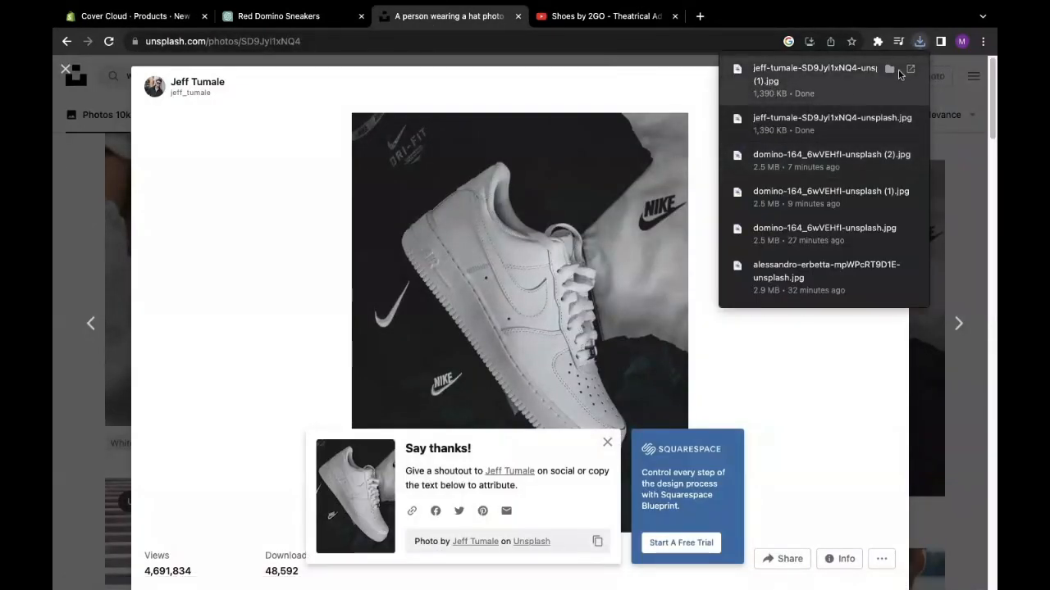
pyautogui.click(889, 71)
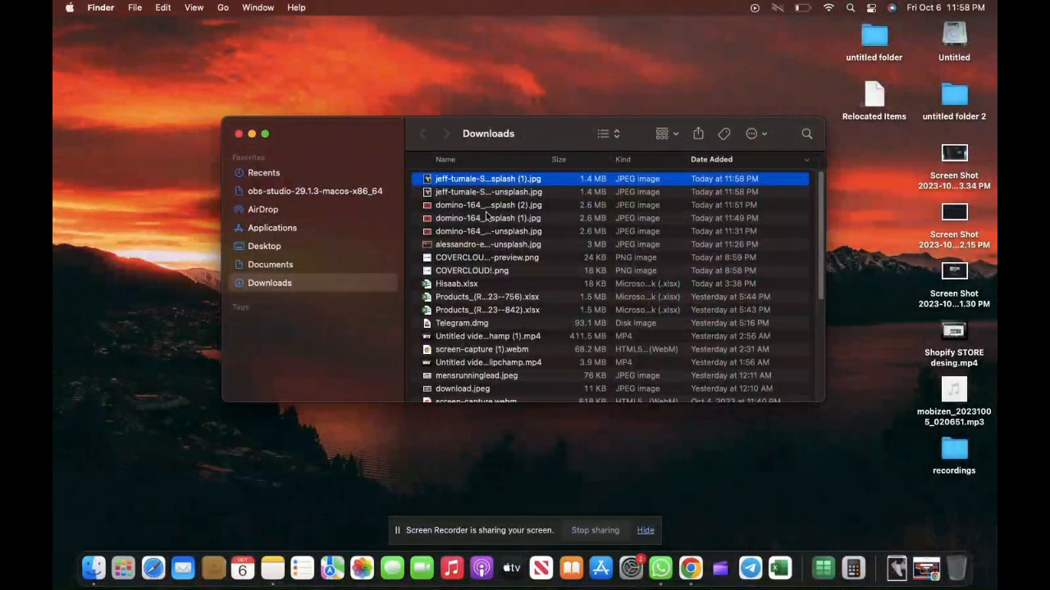
# - Close the Finder Downloads window and bring up the Red Domino Sneakers ChatGPT conversation in Chrome
pyautogui.click(691, 569)
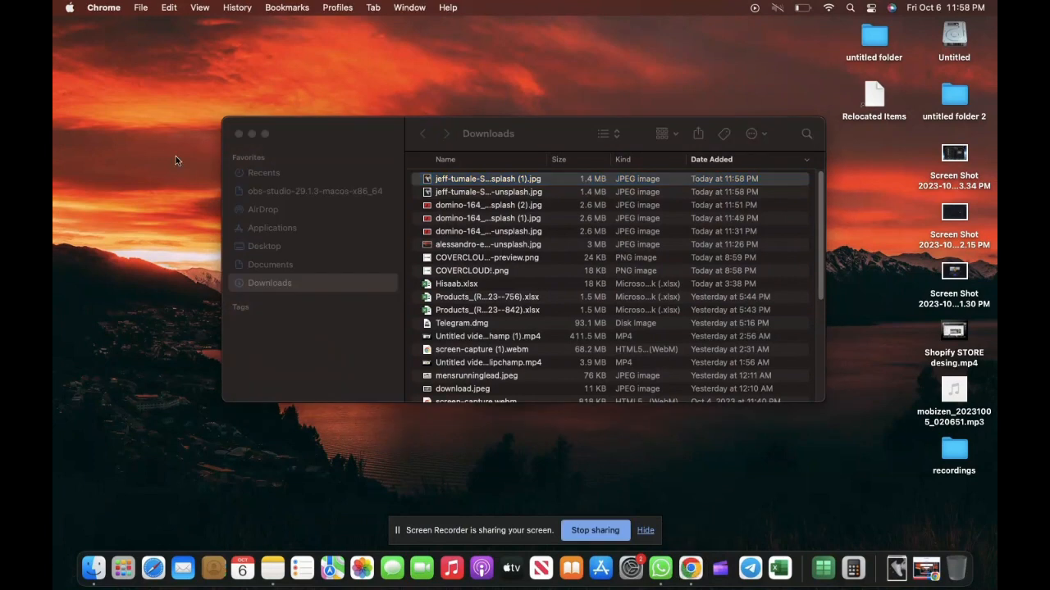
pyautogui.click(238, 133)
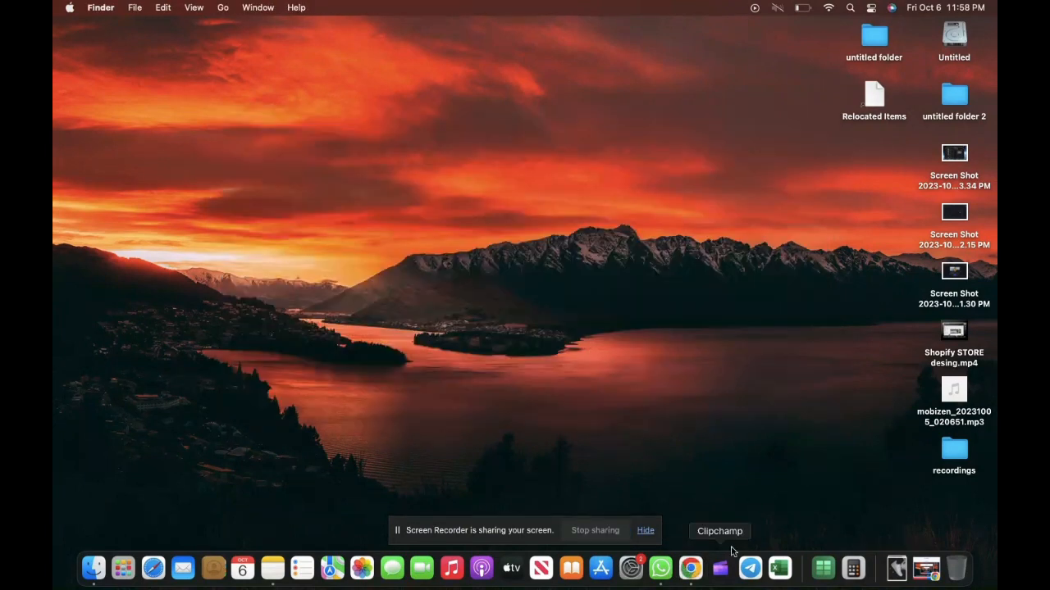
pyautogui.click(691, 568)
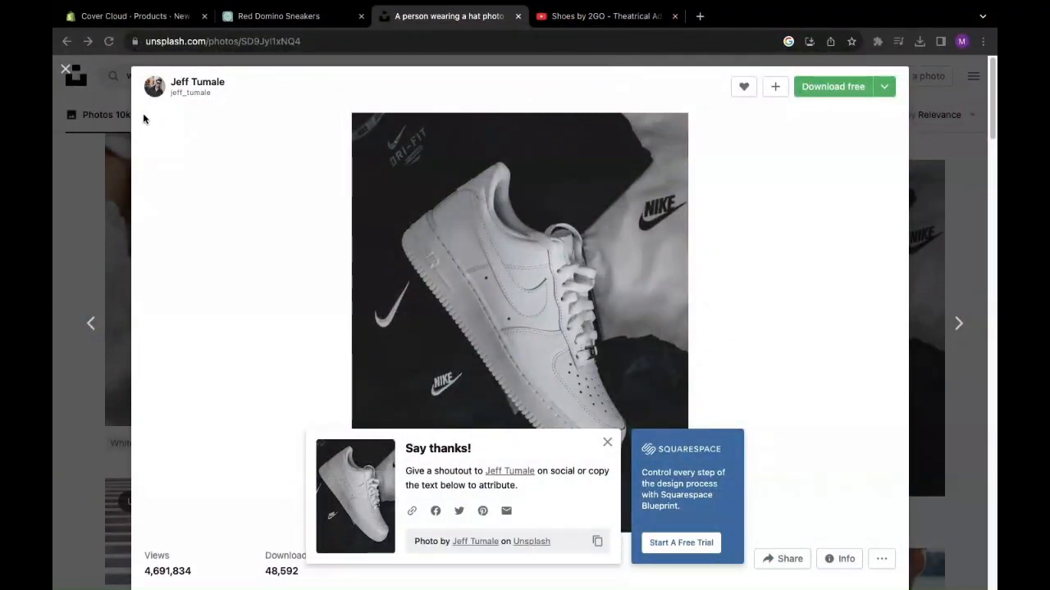
pyautogui.click(336, 18)
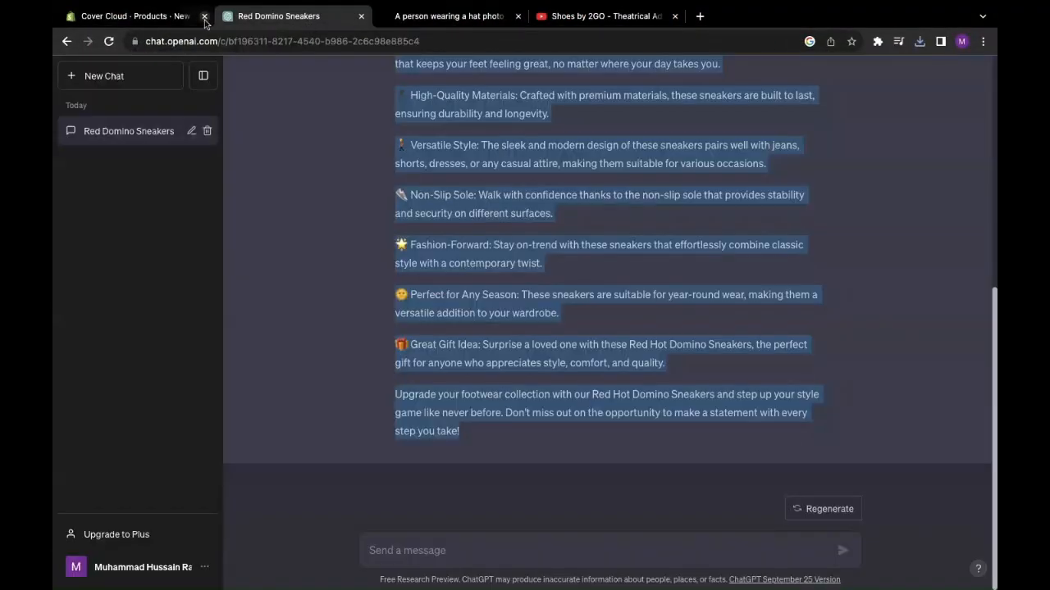
# - Open Shopify's media upload picker and select the domino red sneaker image
pyautogui.click(195, 16)
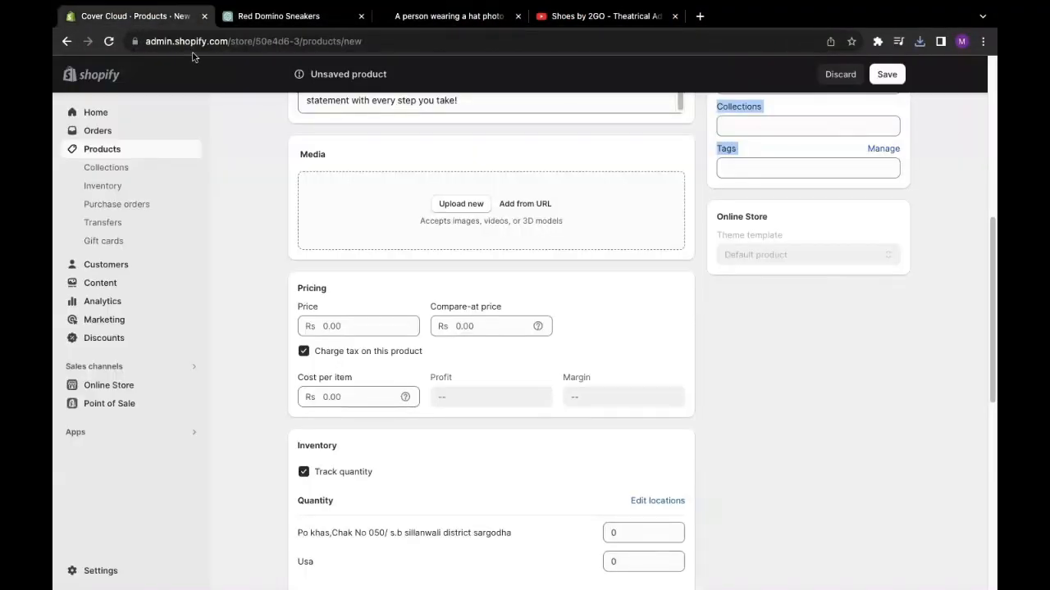
pyautogui.click(446, 205)
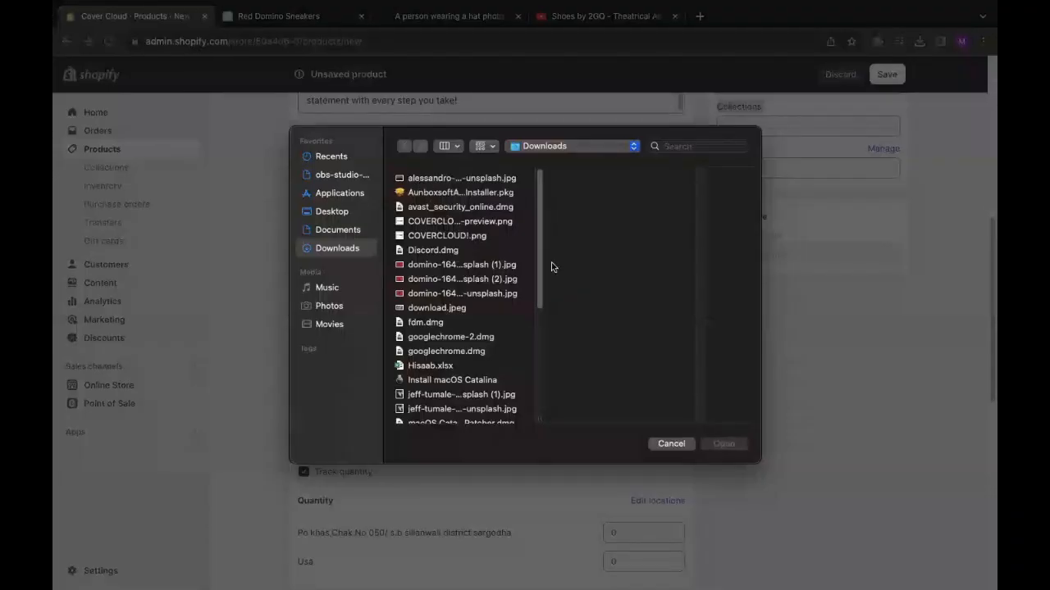
pyautogui.moveTo(539, 297); pyautogui.dragTo(538, 221)
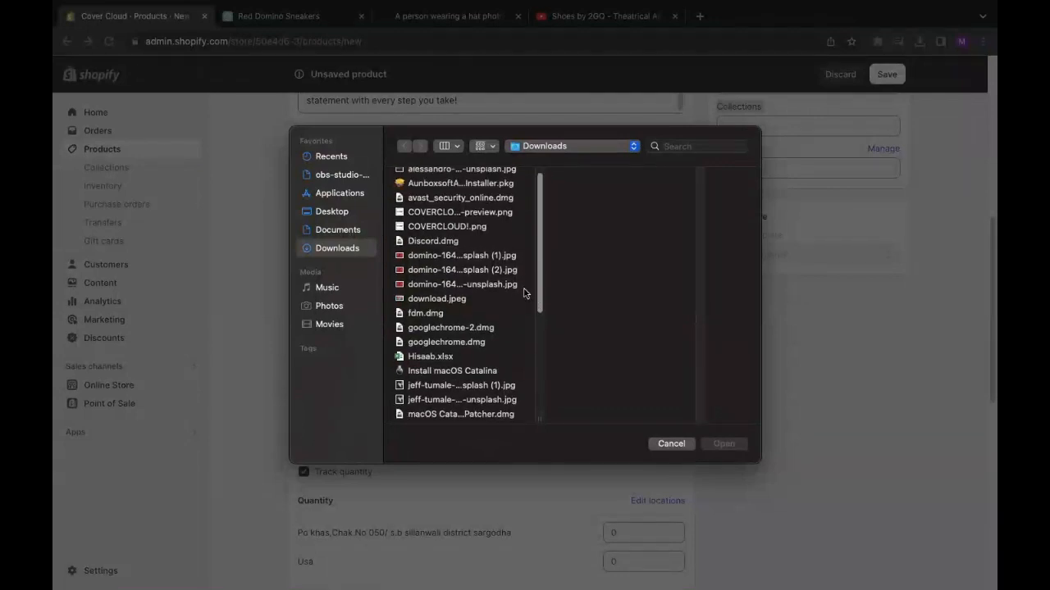
pyautogui.click(430, 279)
pyautogui.click(429, 267)
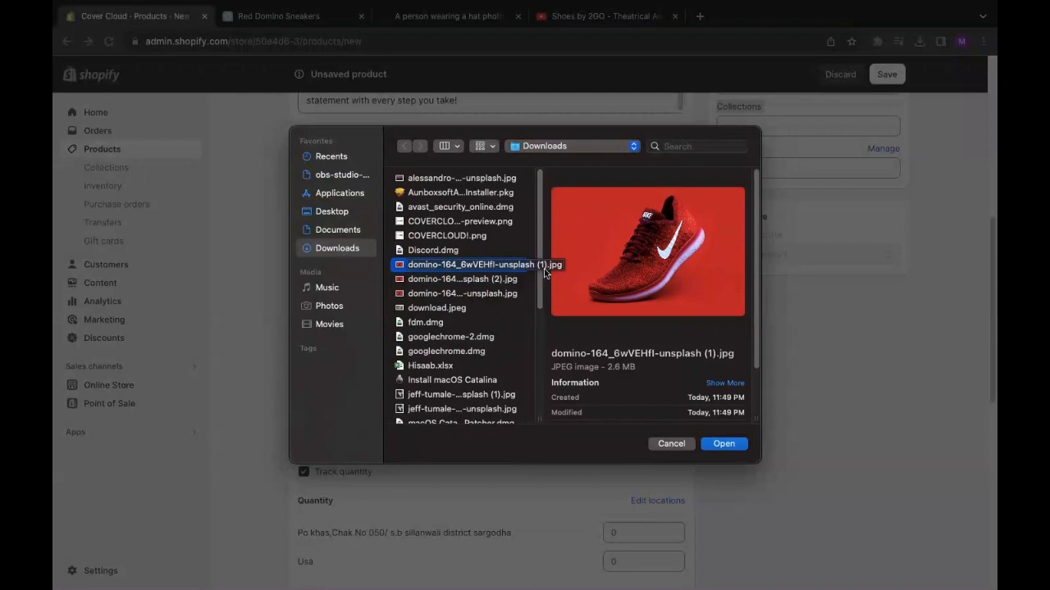
# - Add the jeff-tumale white sneaker image to the selection and upload both photos
pyautogui.rightClick(446, 393)
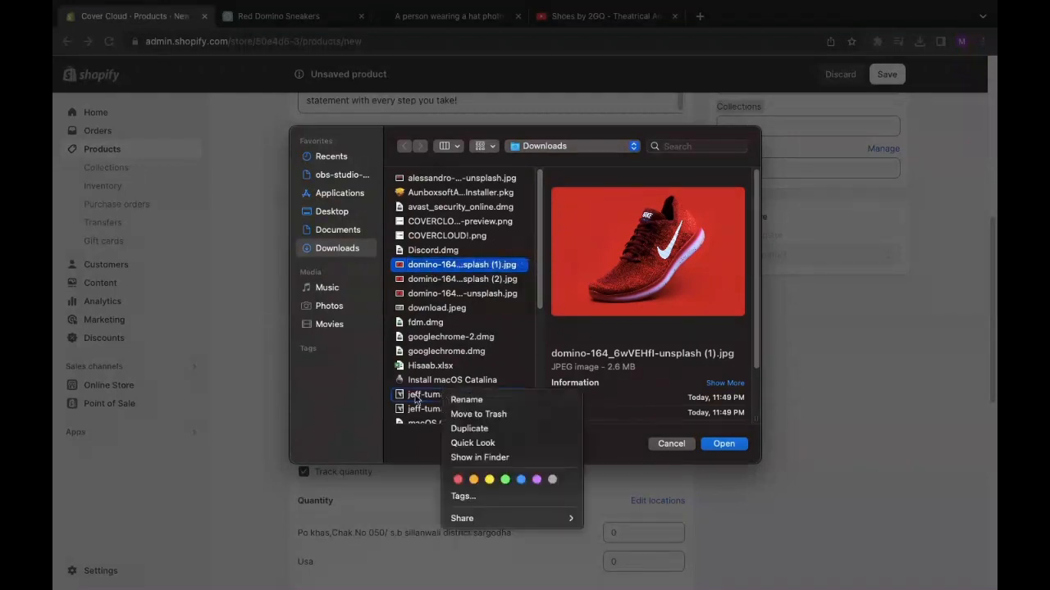
pyautogui.rightClick(416, 399)
pyautogui.click(414, 398)
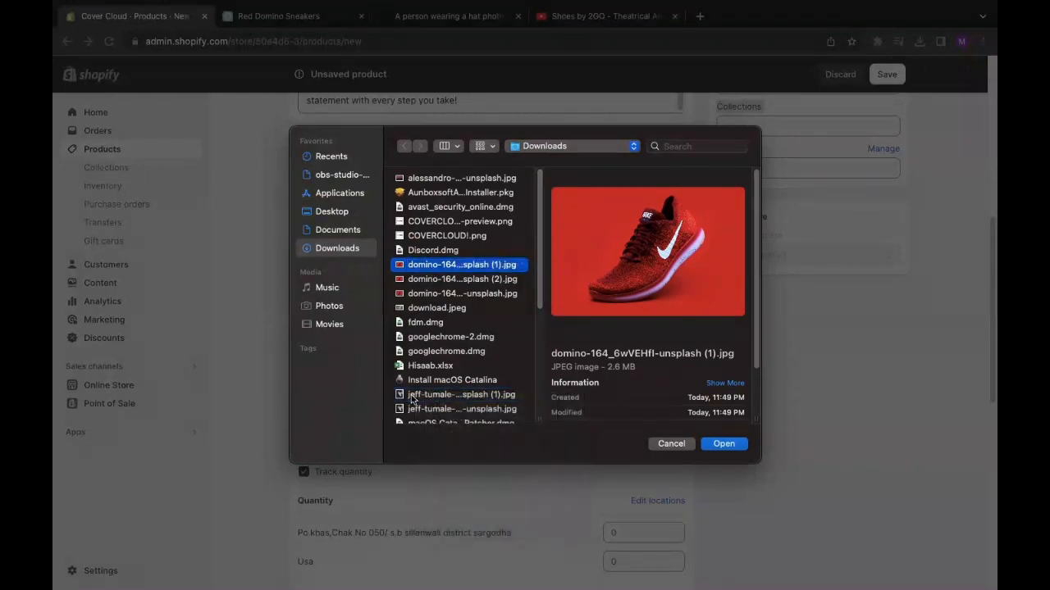
pyautogui.click(414, 398)
pyautogui.click(433, 279)
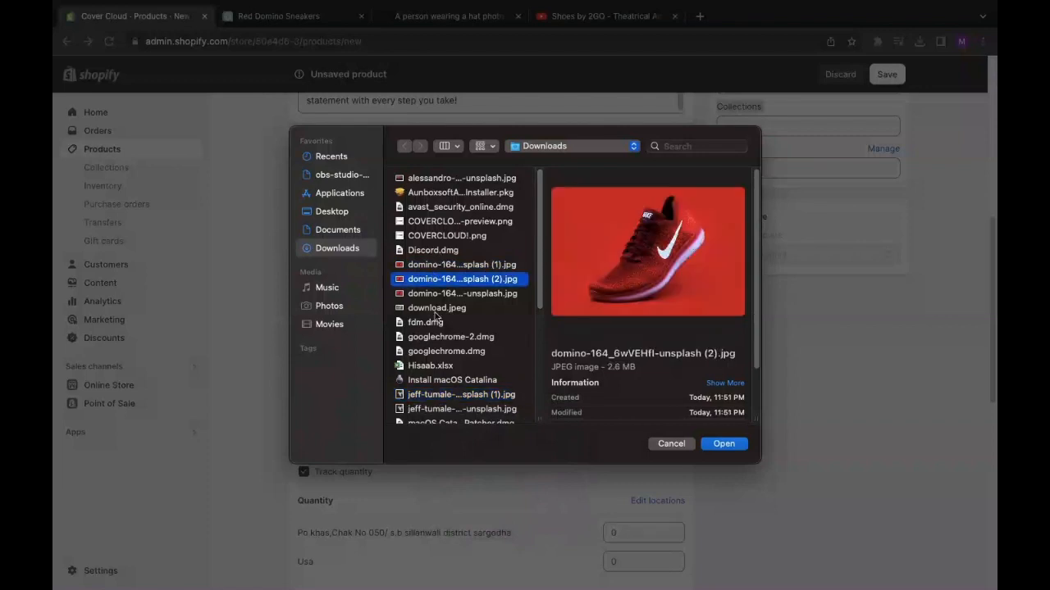
pyautogui.rightClick(425, 396)
pyautogui.rightClick(419, 395)
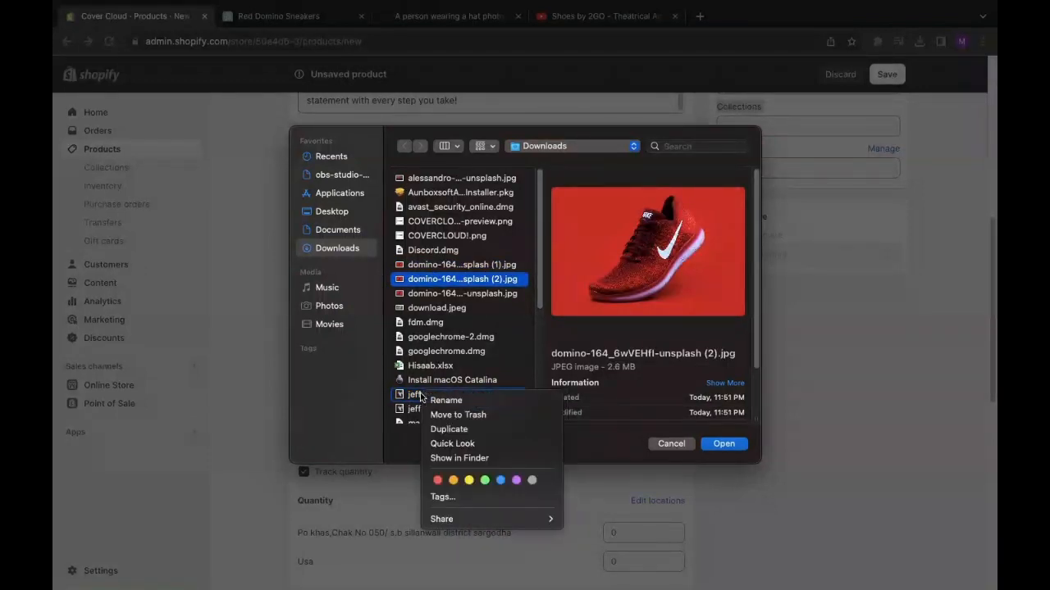
pyautogui.click(418, 396)
pyautogui.keyDown('super'); pyautogui.click(417, 398); pyautogui.keyUp('super')
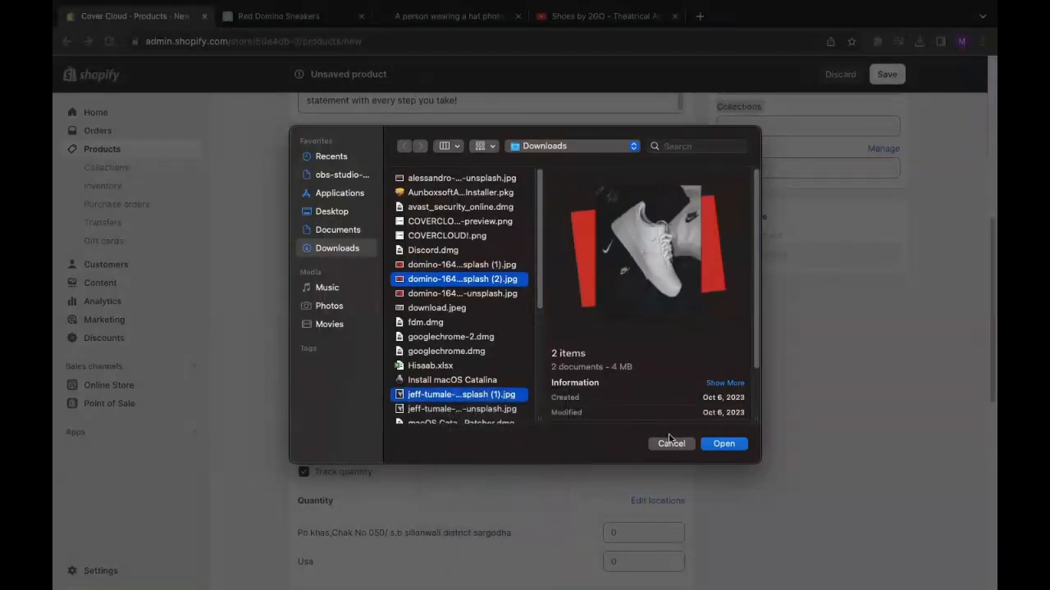
pyautogui.click(723, 445)
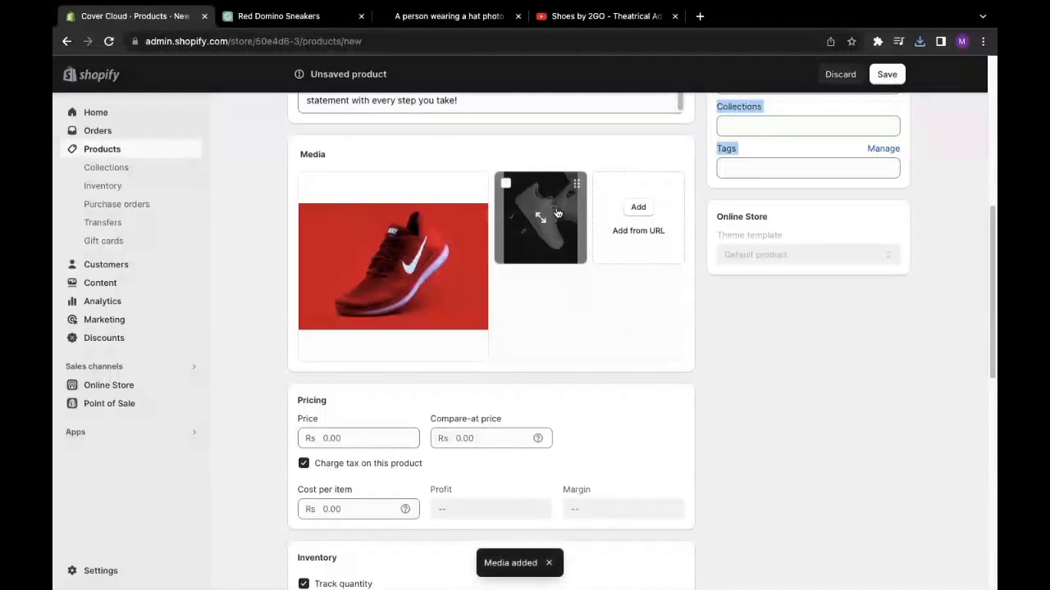
pyautogui.moveTo(556, 214); pyautogui.dragTo(400, 240)
pyautogui.moveTo(560, 216); pyautogui.dragTo(357, 237)
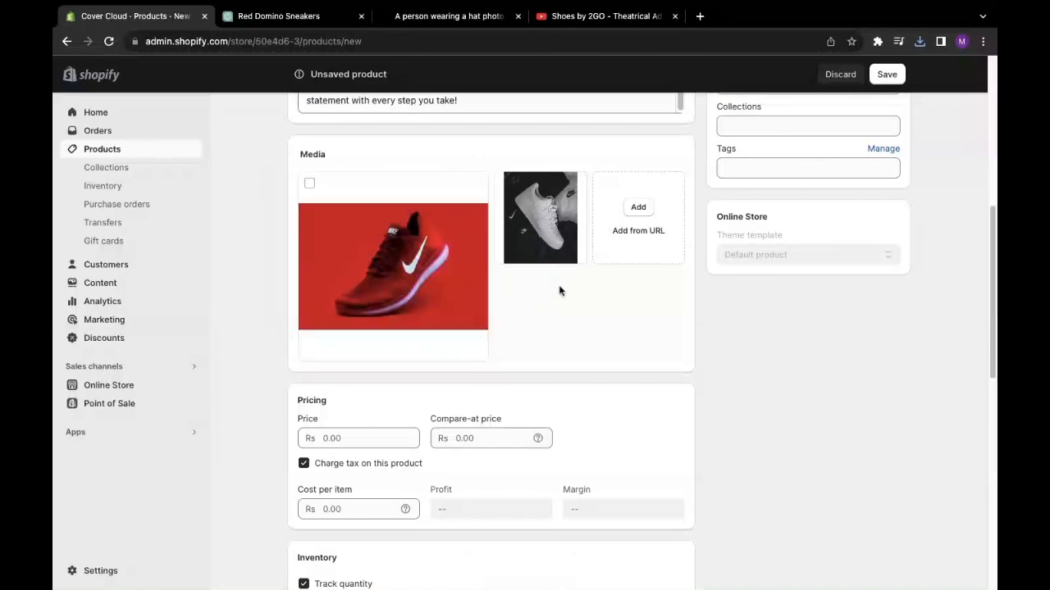
pyautogui.scroll(-3, 607, 303)
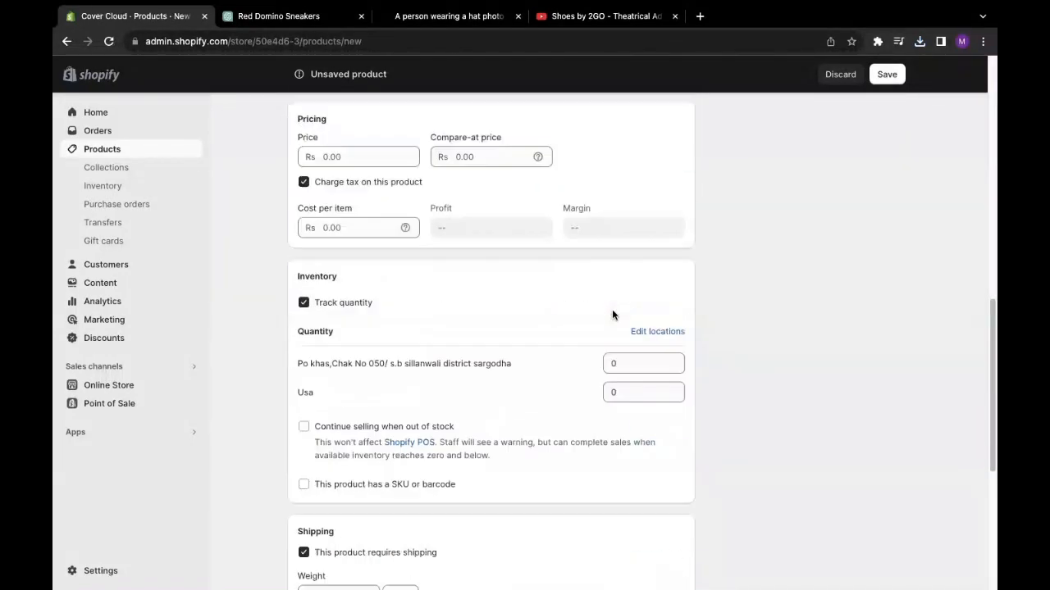
pyautogui.scroll(3, 612, 312)
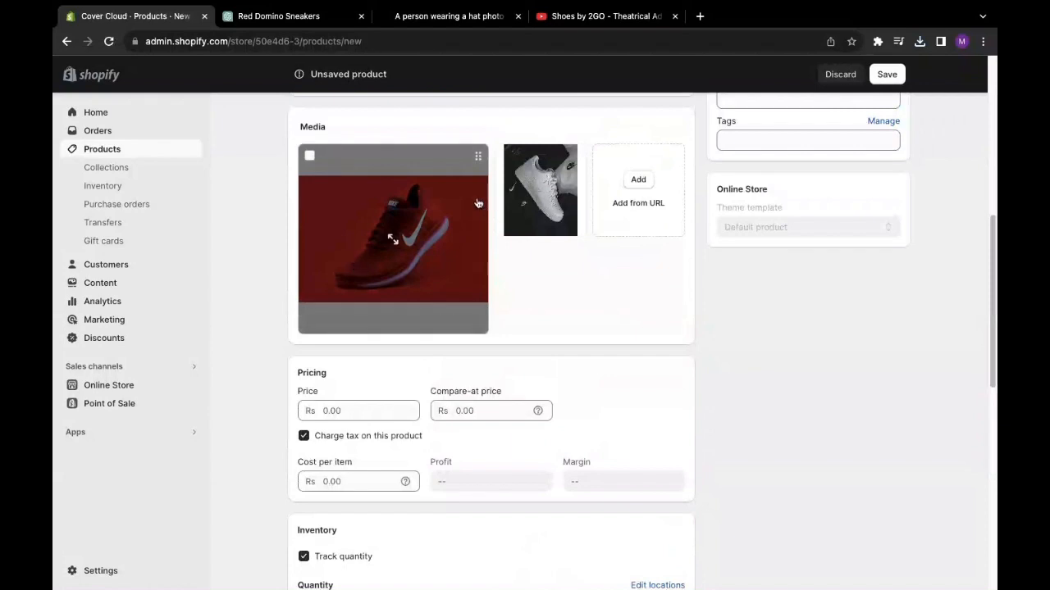
pyautogui.scroll(-1, 571, 298)
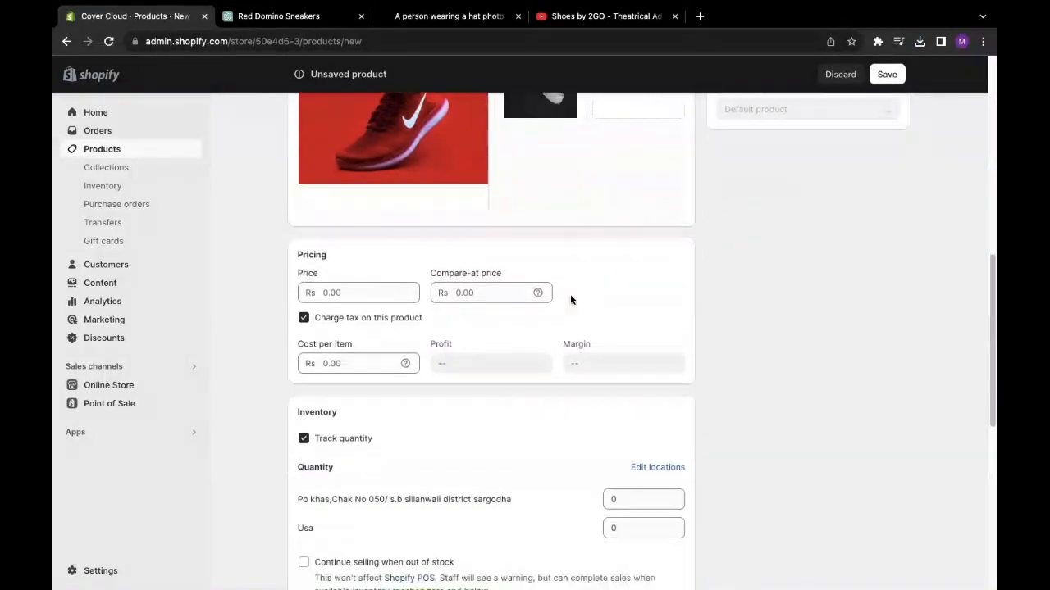
pyautogui.click(366, 297)
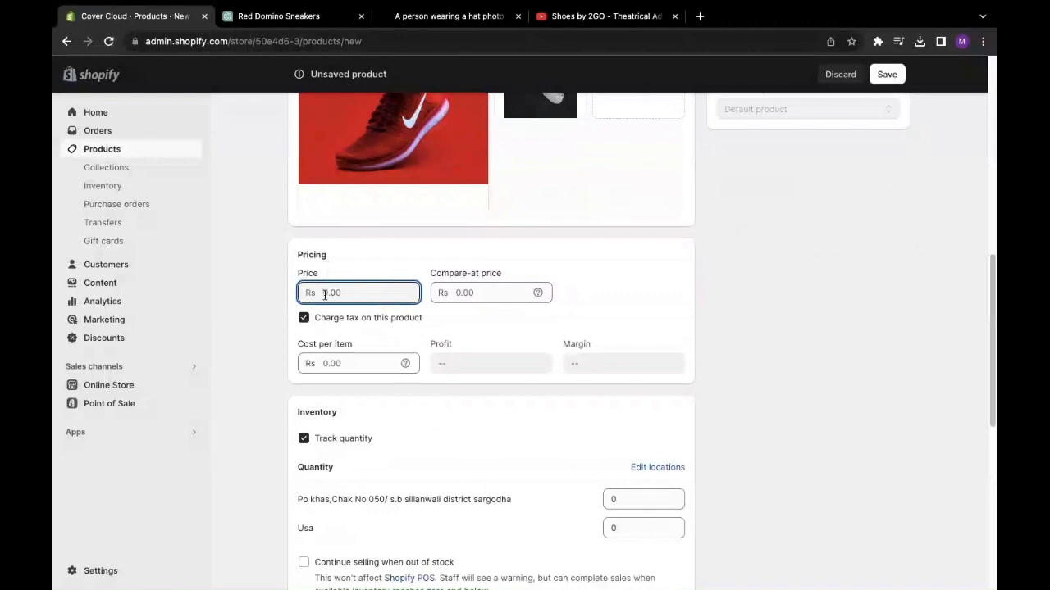
# - Enter 20000 as the sneakers' selling price
pyautogui.write('20000')
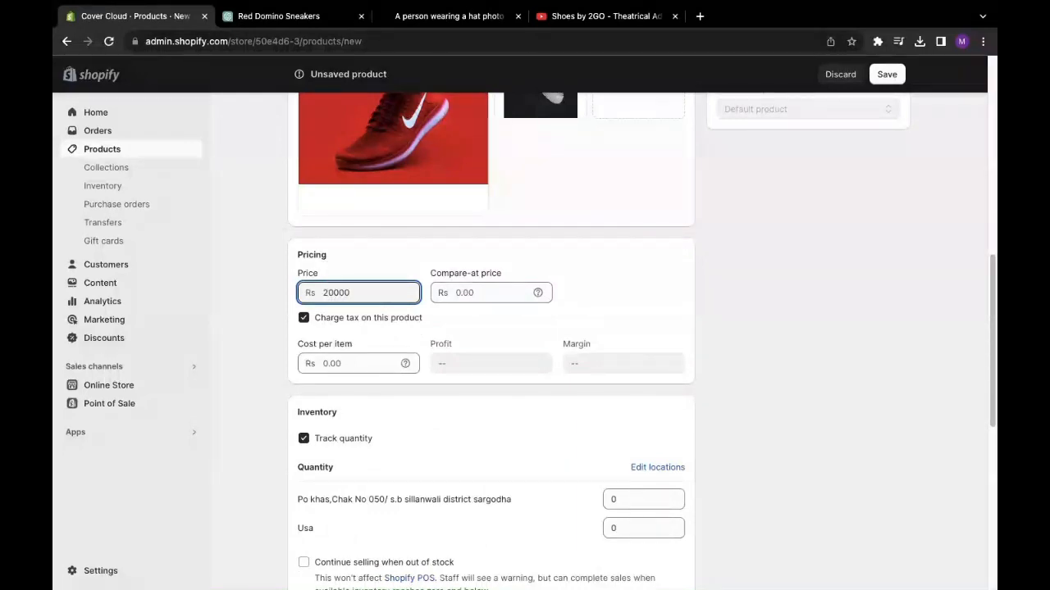
pyautogui.click(626, 329)
pyautogui.moveTo(370, 288); pyautogui.dragTo(292, 285)
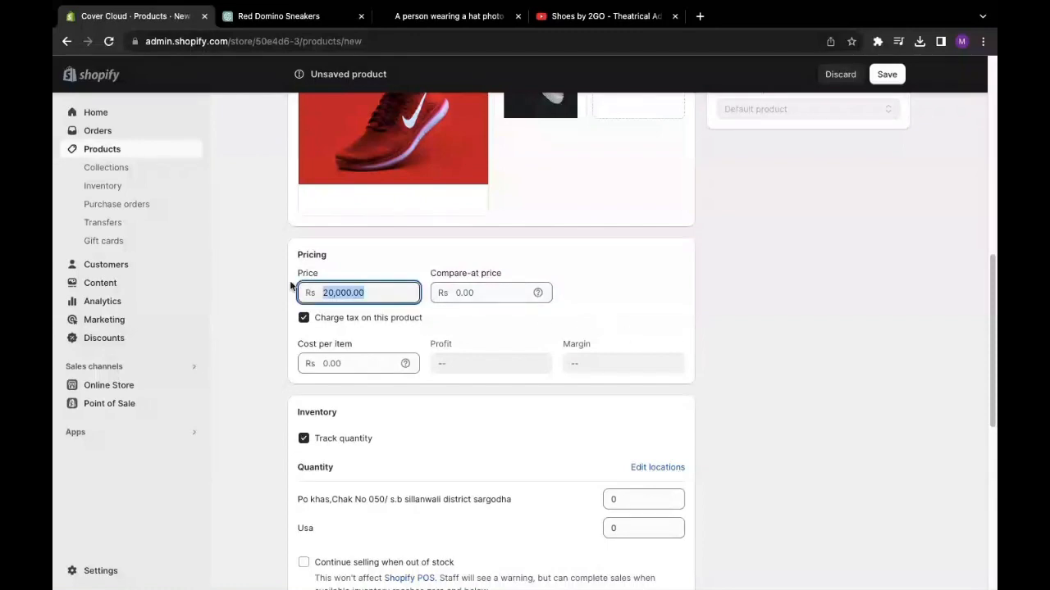
# - Set the compare-at price to Rs 40,000.00 and check it against the 20,000.00 price
pyautogui.click(507, 297)
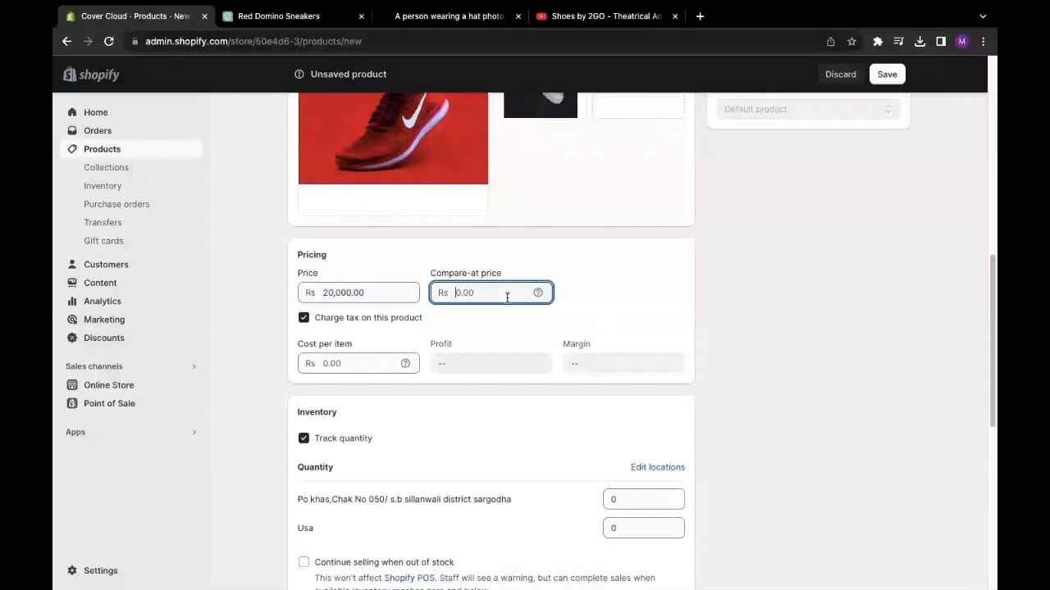
pyautogui.moveTo(428, 274); pyautogui.dragTo(533, 276)
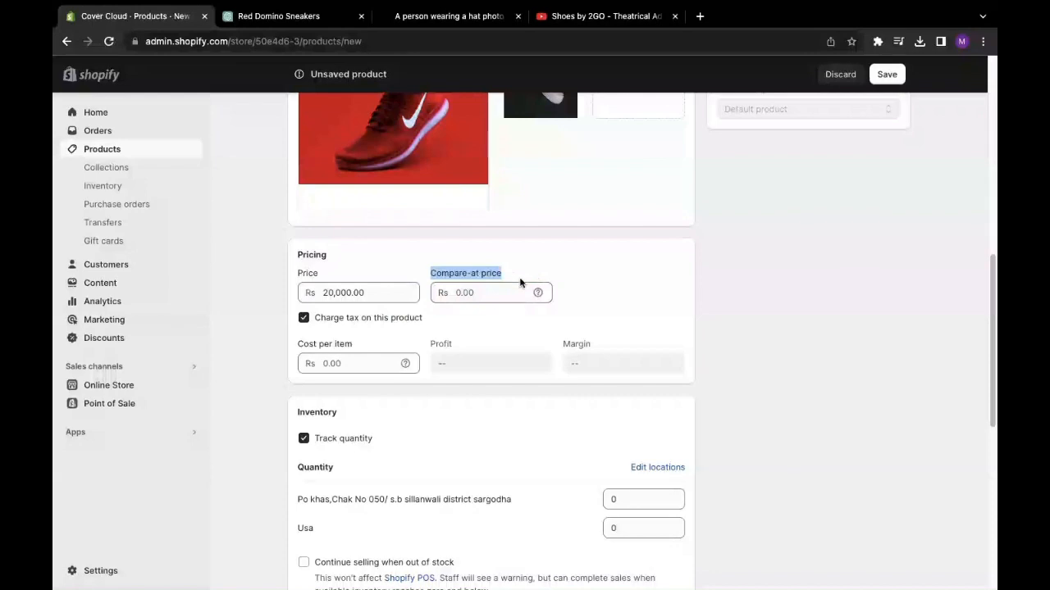
pyautogui.click(458, 292)
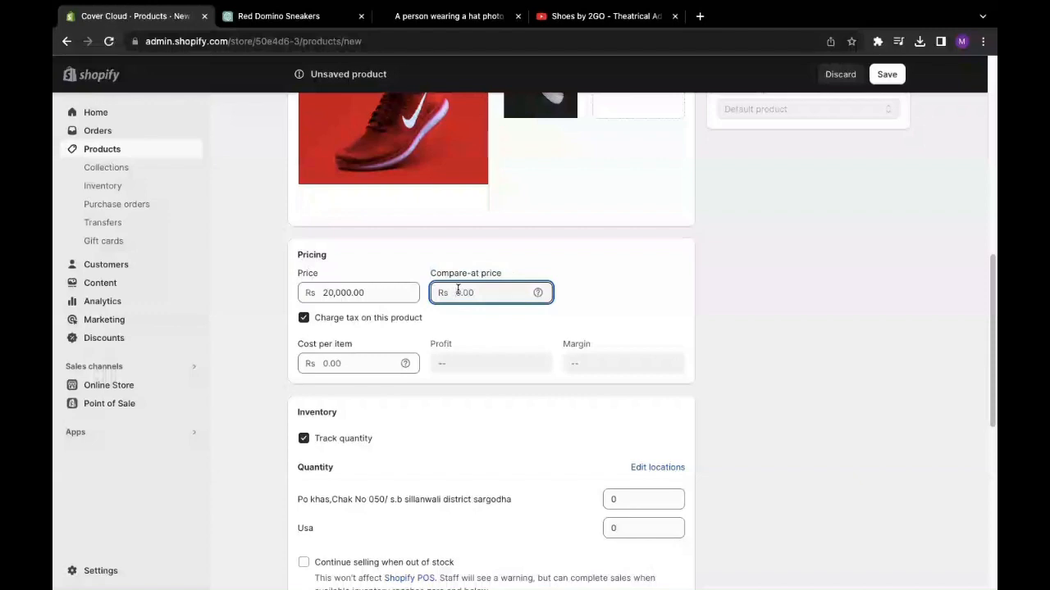
pyautogui.write('40000')
pyautogui.click(667, 310)
pyautogui.scroll(-2, 548, 279)
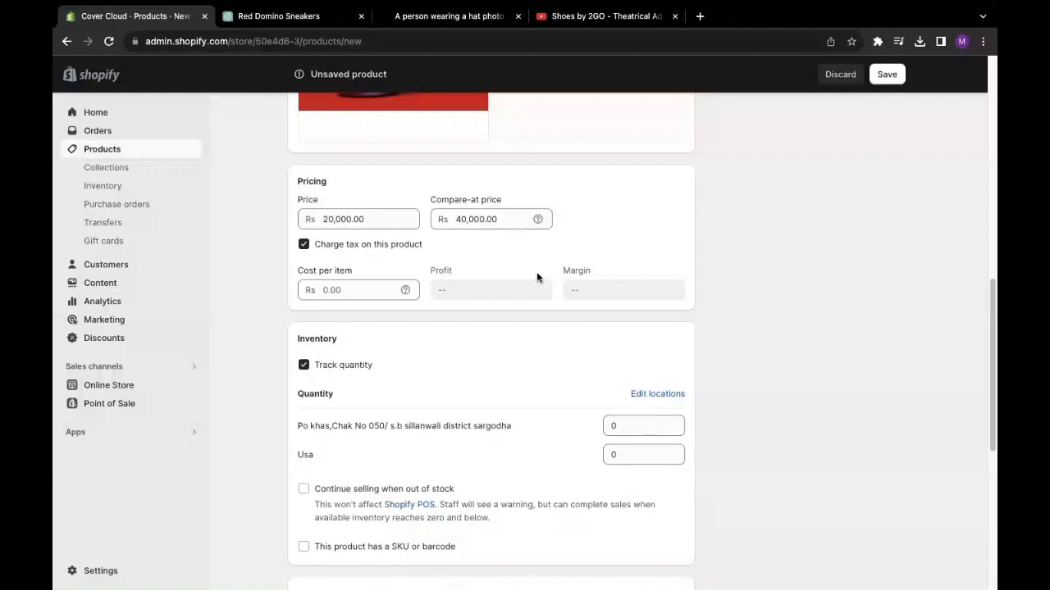
pyautogui.doubleClick(515, 223)
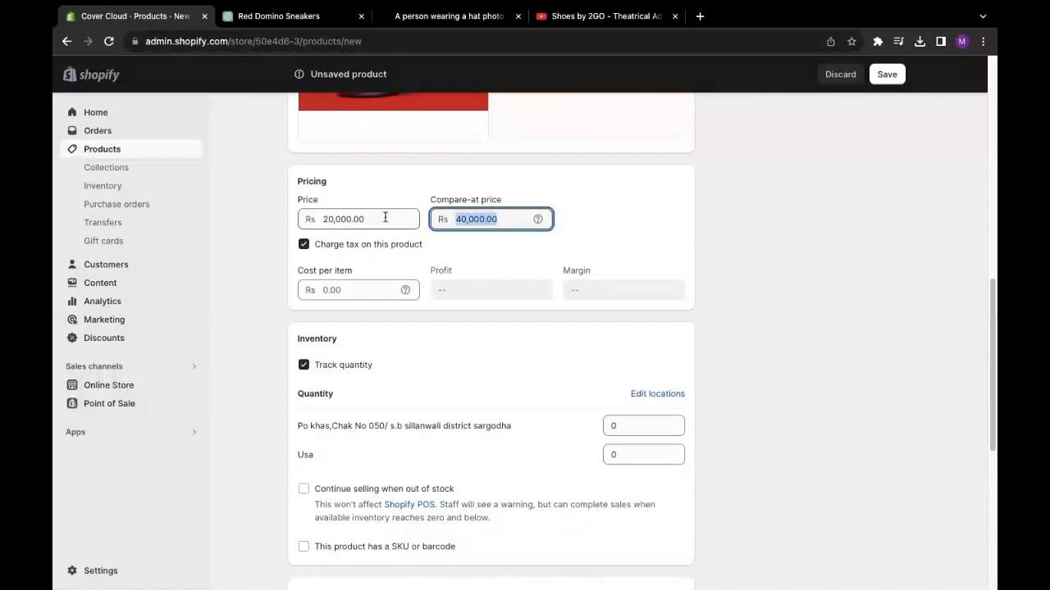
pyautogui.moveTo(385, 218); pyautogui.dragTo(298, 216)
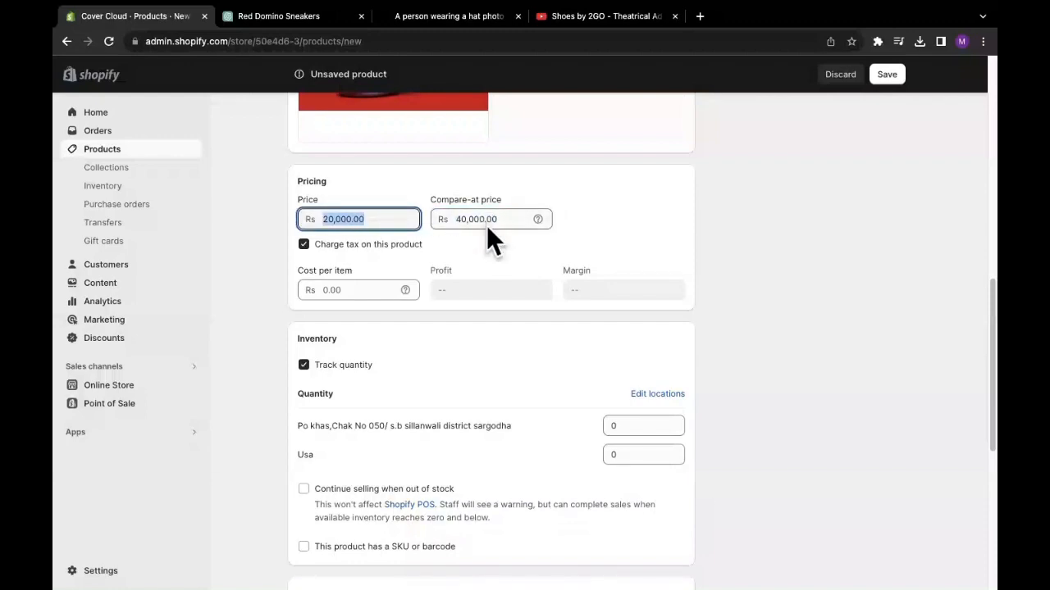
pyautogui.scroll(-1, 486, 226)
pyautogui.scroll(2, 487, 227)
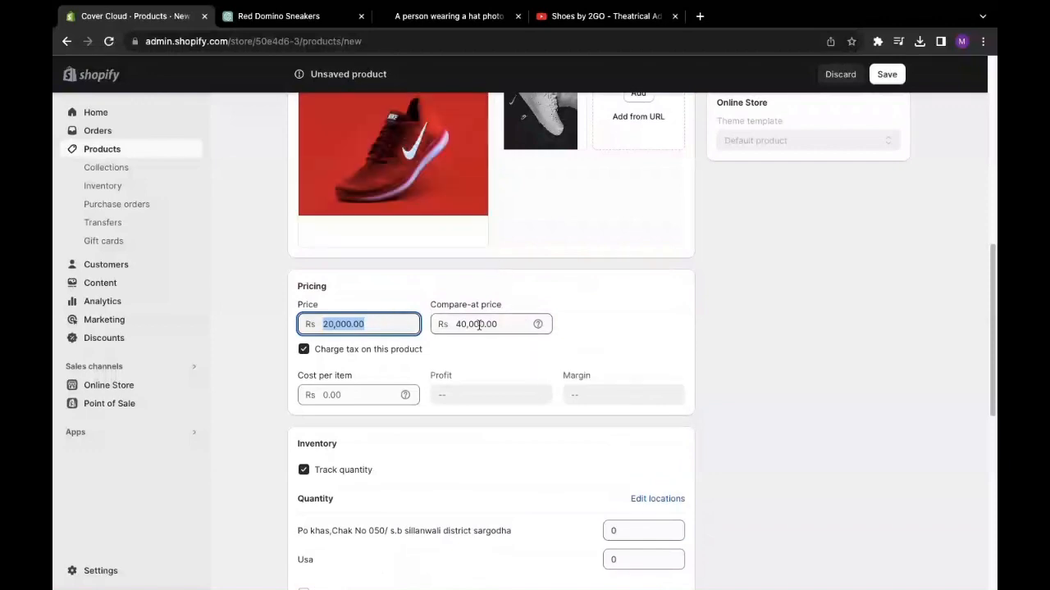
# - Review the Cost per item, Profit and Margin figures in the pricing section
pyautogui.click(571, 320)
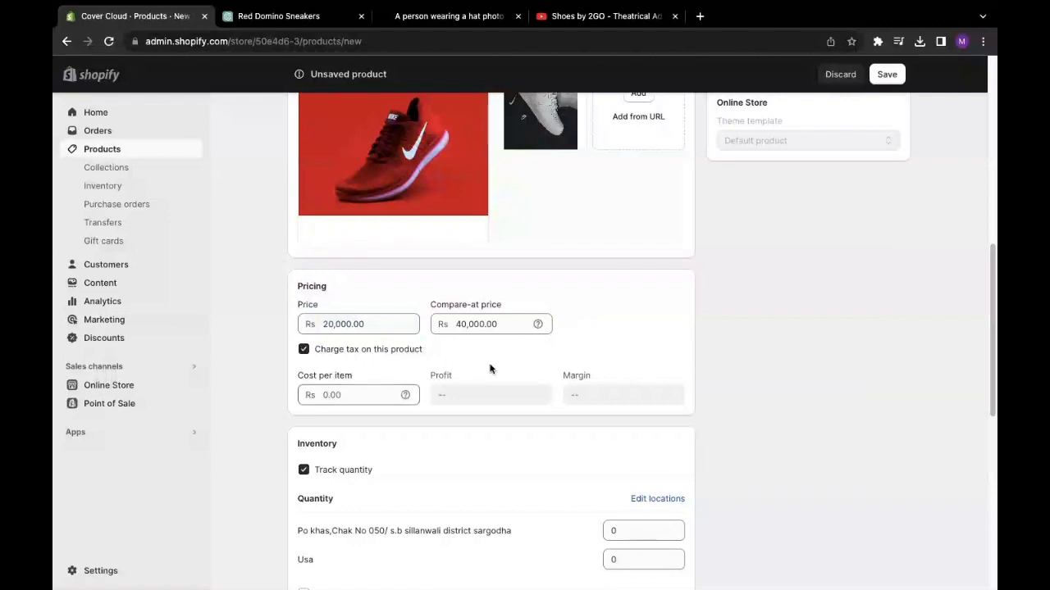
pyautogui.scroll(-1, 546, 356)
pyautogui.click(344, 369)
pyautogui.click(476, 369)
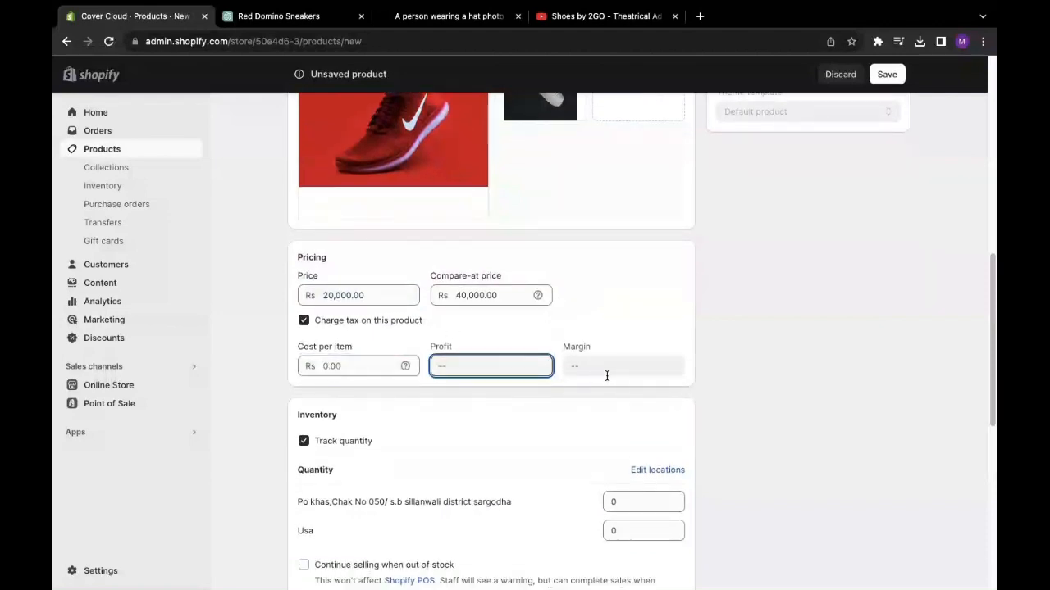
pyautogui.click(607, 370)
pyautogui.scroll(-1, 442, 422)
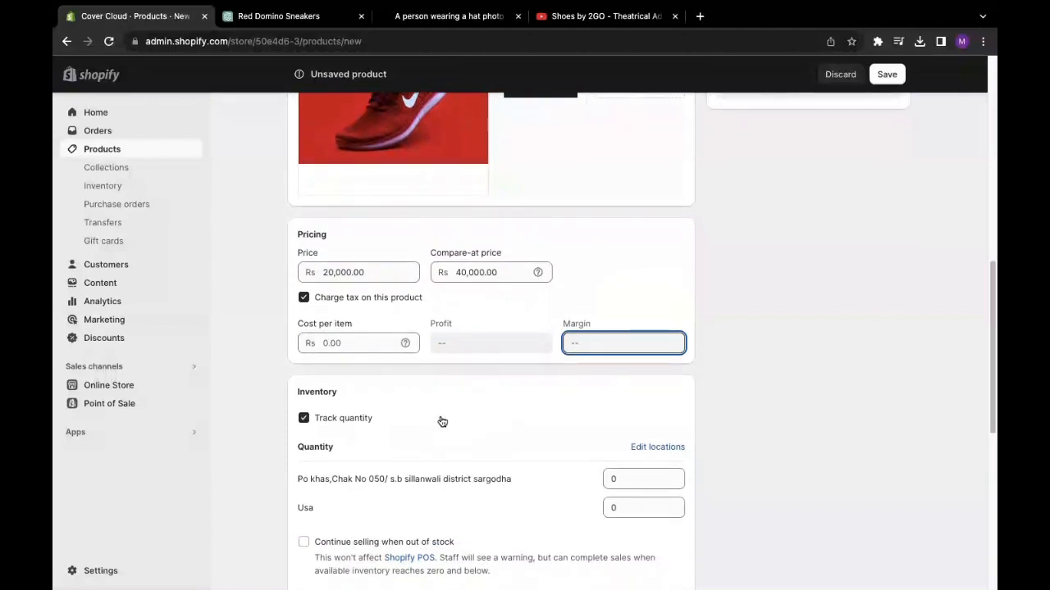
pyautogui.scroll(-3, 386, 303)
pyautogui.scroll(3, 386, 302)
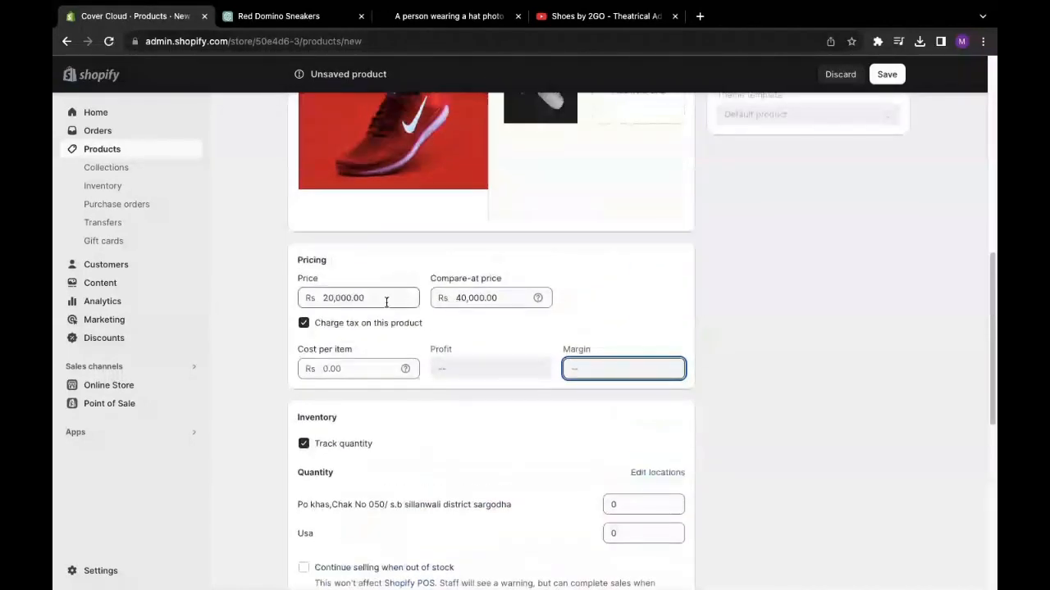
pyautogui.scroll(-3, 386, 302)
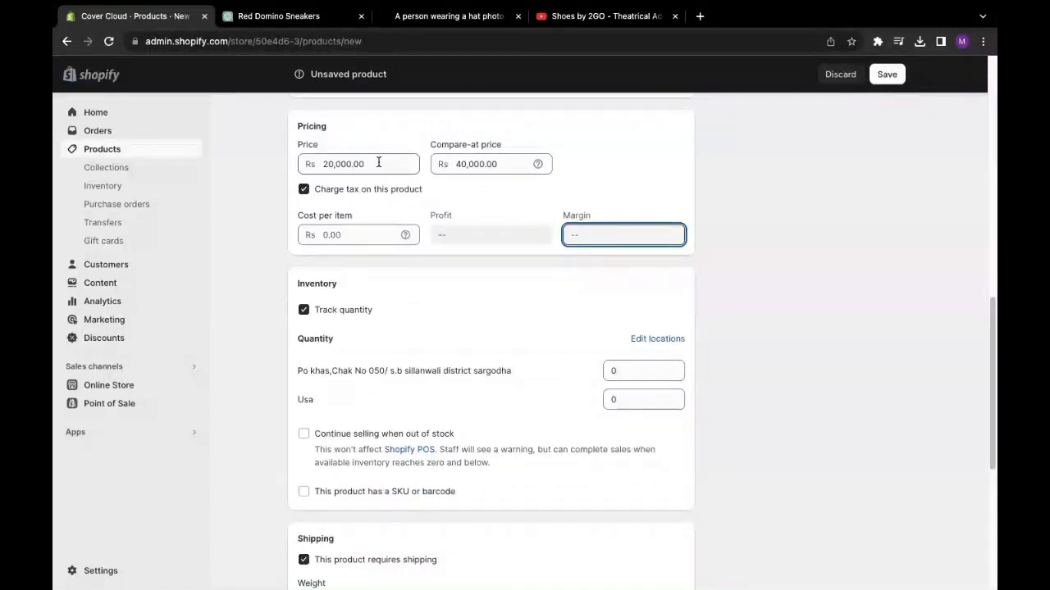
# - Check the 20,000.00 price and 40,000.00 compare-at price values
pyautogui.moveTo(379, 164); pyautogui.dragTo(298, 167)
pyautogui.moveTo(385, 165); pyautogui.dragTo(314, 166)
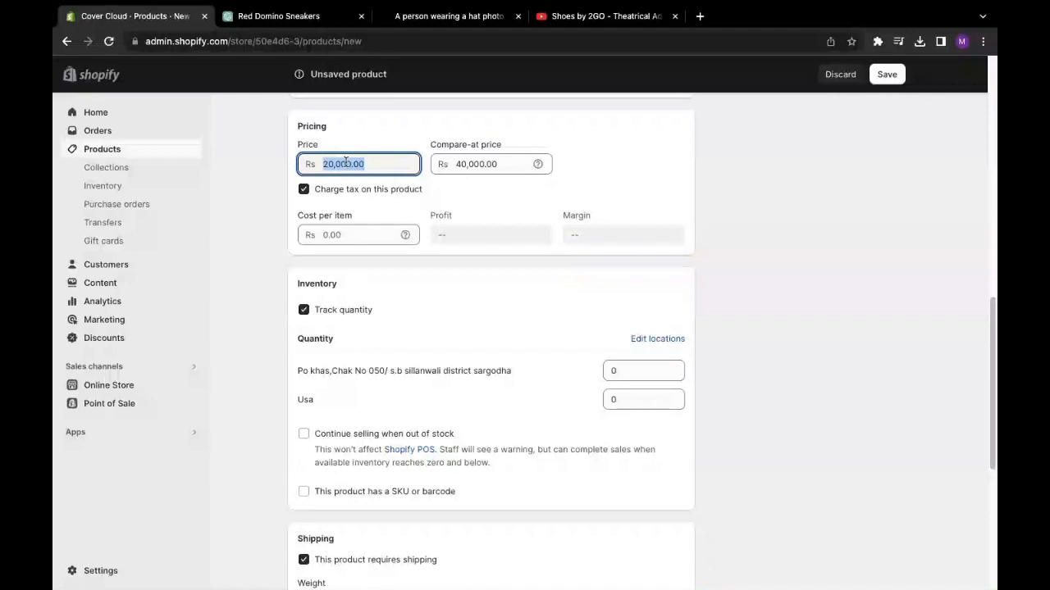
pyautogui.click(511, 165)
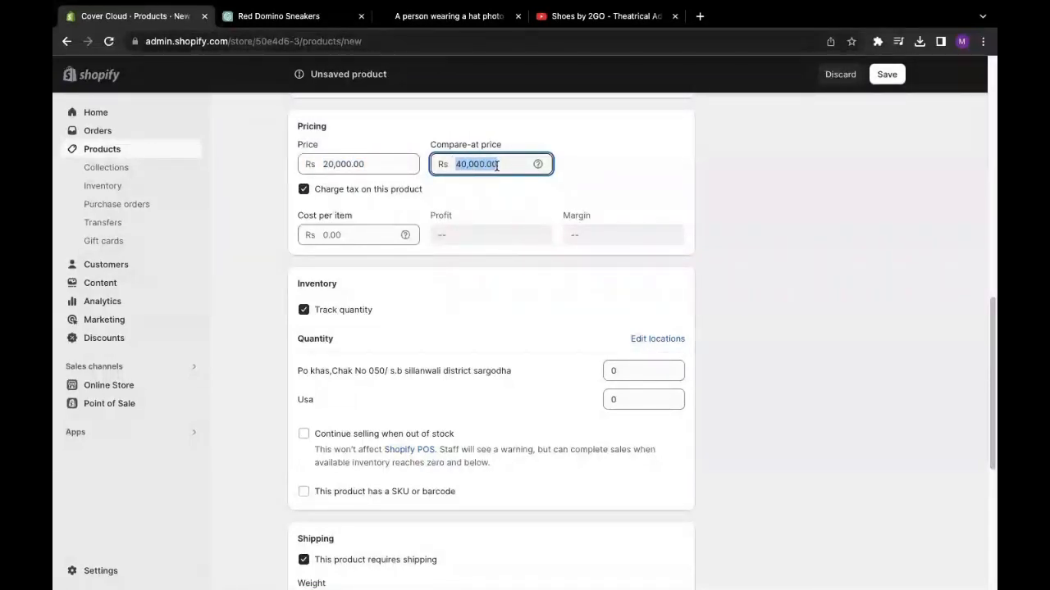
pyautogui.click(495, 164)
pyautogui.moveTo(430, 147); pyautogui.dragTo(457, 164)
pyautogui.click(502, 163)
# - Turn off 'Charge tax on this product', leaving both prices unchanged
pyautogui.click(452, 191)
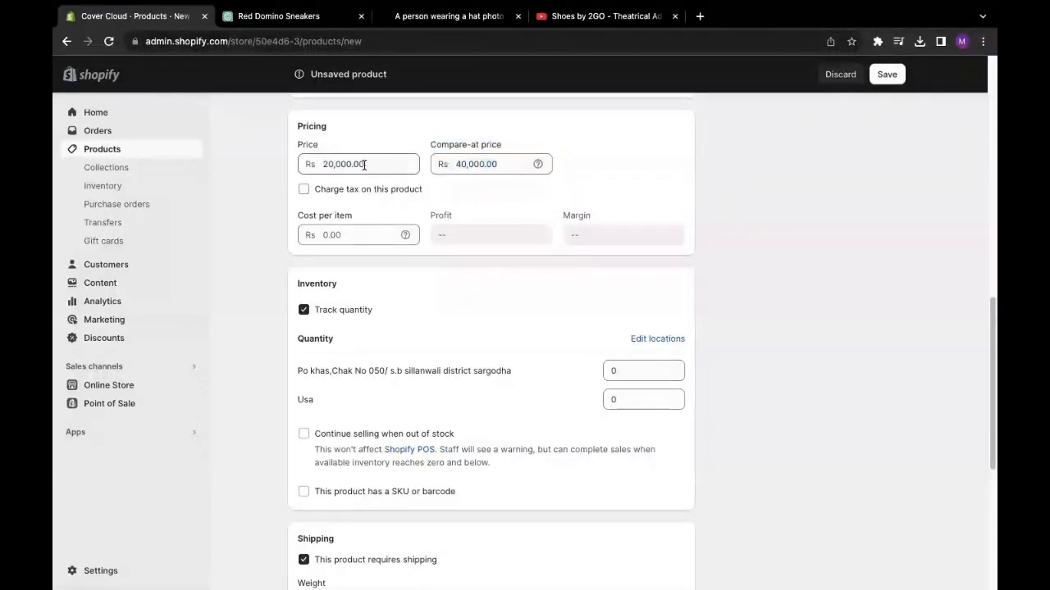
pyautogui.moveTo(389, 164); pyautogui.dragTo(323, 164)
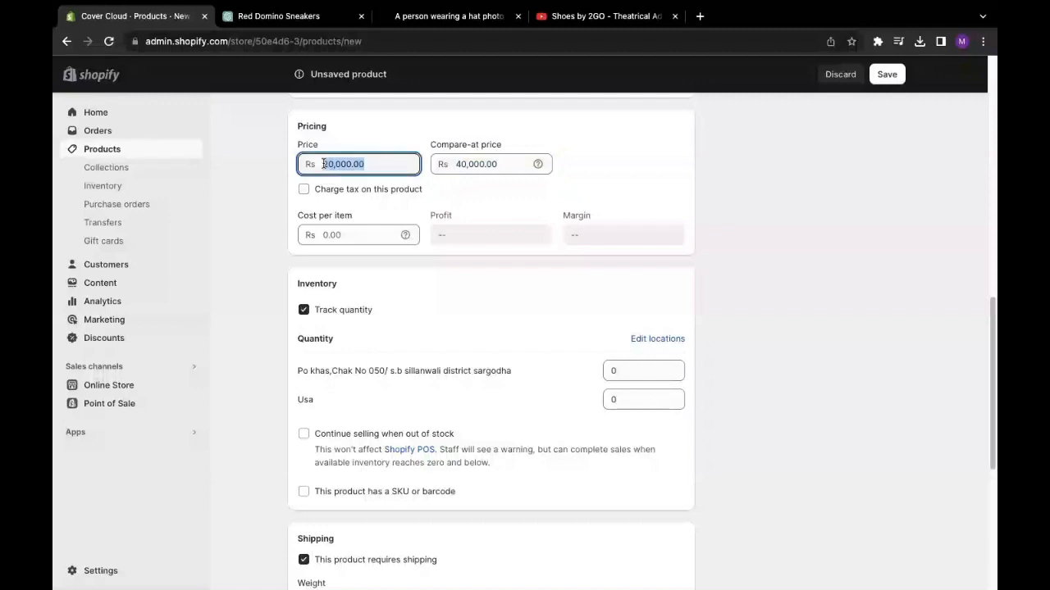
pyautogui.click(385, 145)
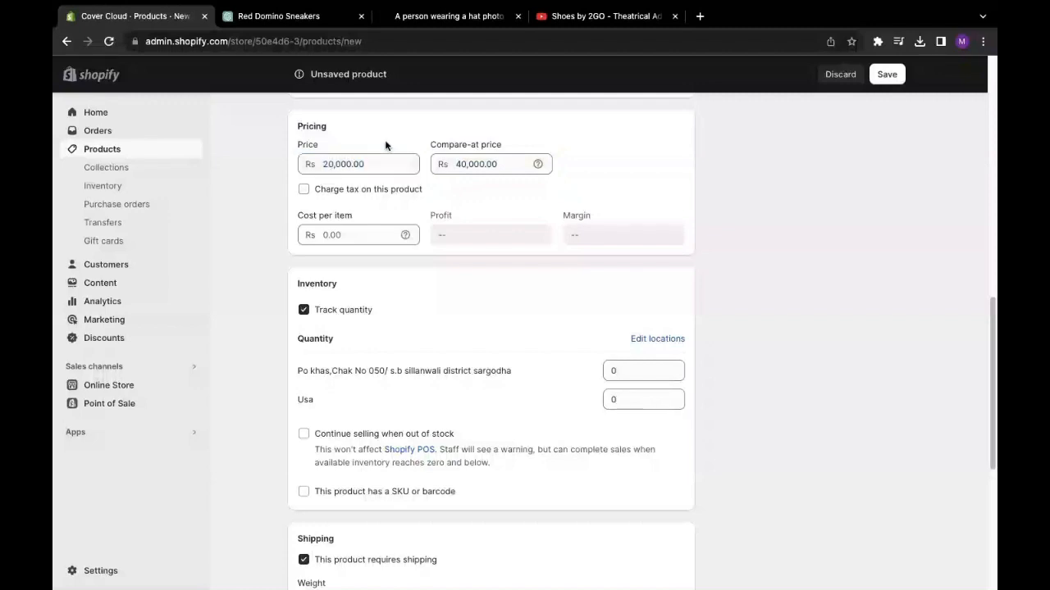
pyautogui.click(410, 164)
pyautogui.hotkey('ctrl', 'a')
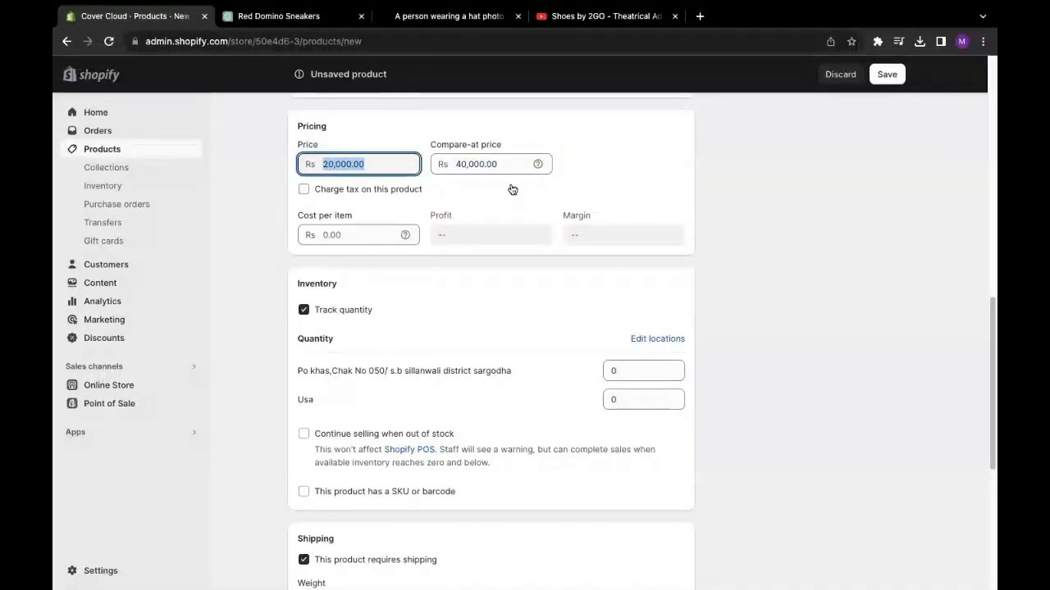
pyautogui.click(512, 190)
pyautogui.click(532, 162)
pyautogui.hotkey('ctrl', 'a')
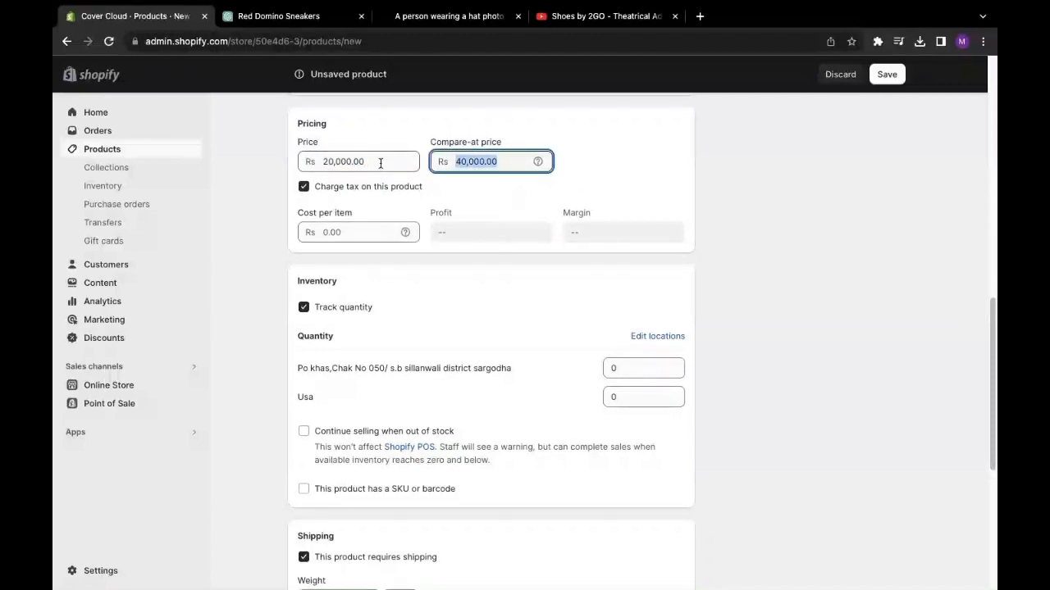
pyautogui.click(502, 194)
pyautogui.click(374, 164)
pyautogui.hotkey('ctrl', 'a')
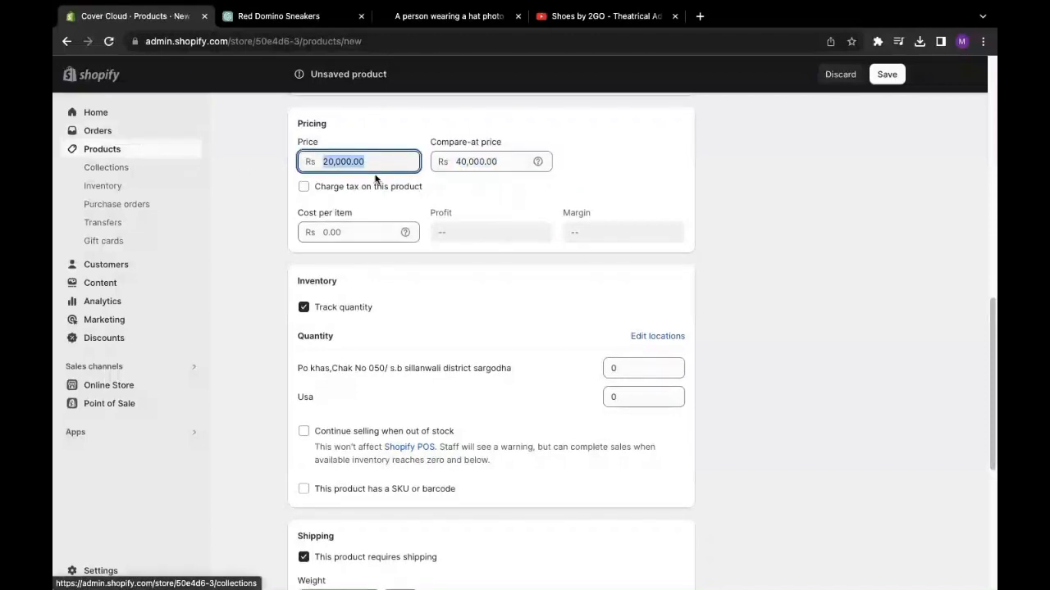
pyautogui.scroll(-2, 488, 215)
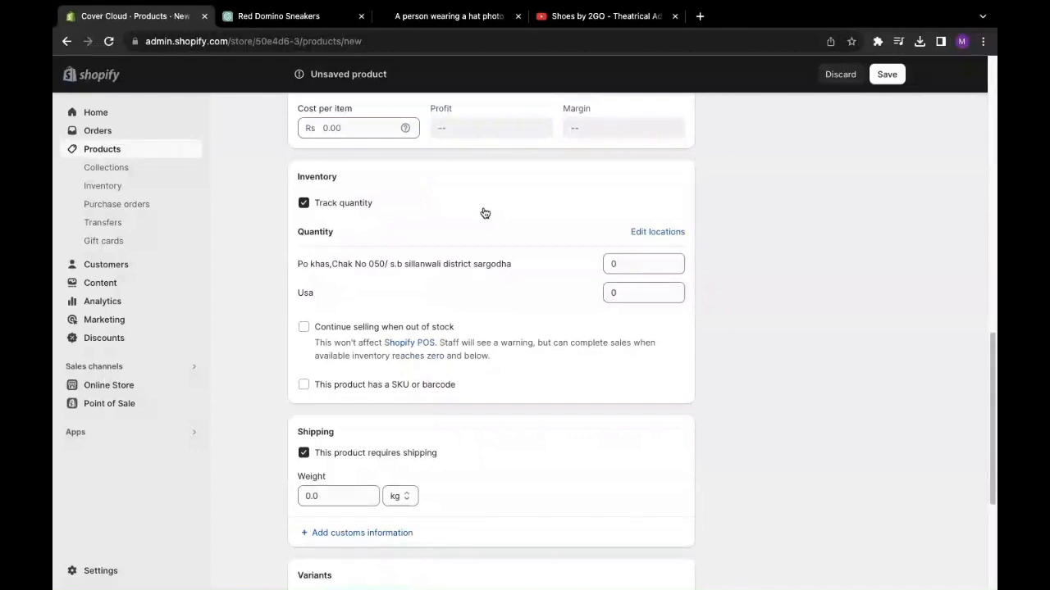
pyautogui.scroll(-1, 502, 274)
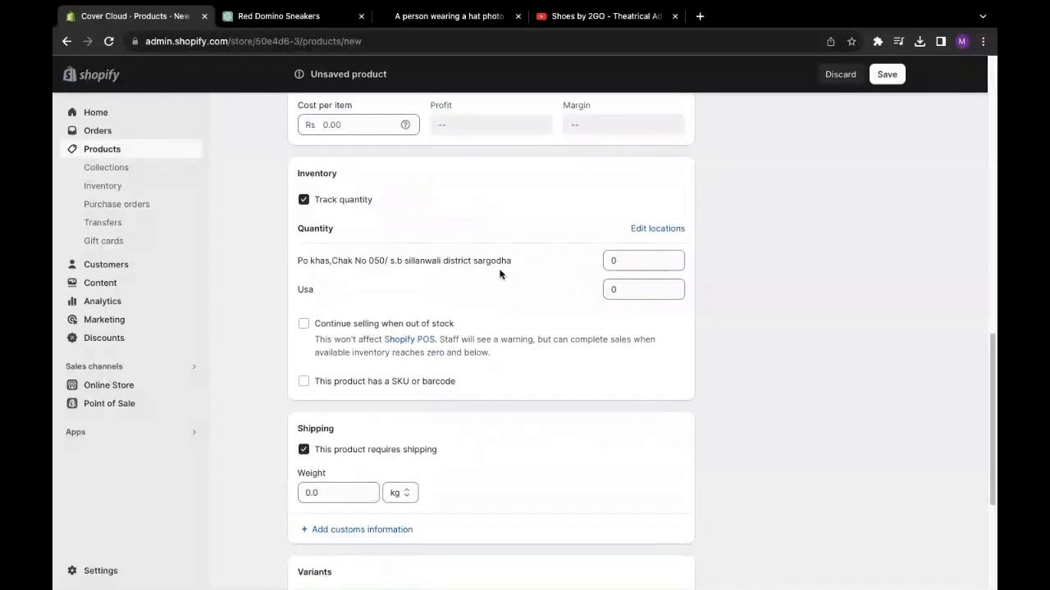
pyautogui.scroll(-3, 500, 274)
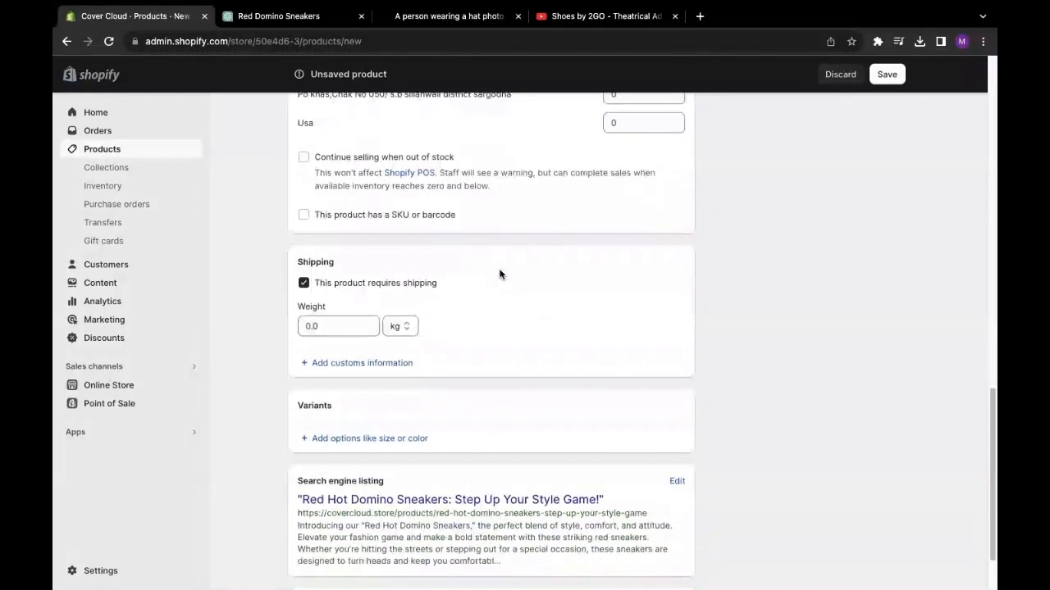
# - Enter 1000 as the stock quantity at the first location
pyautogui.scroll(2, 500, 274)
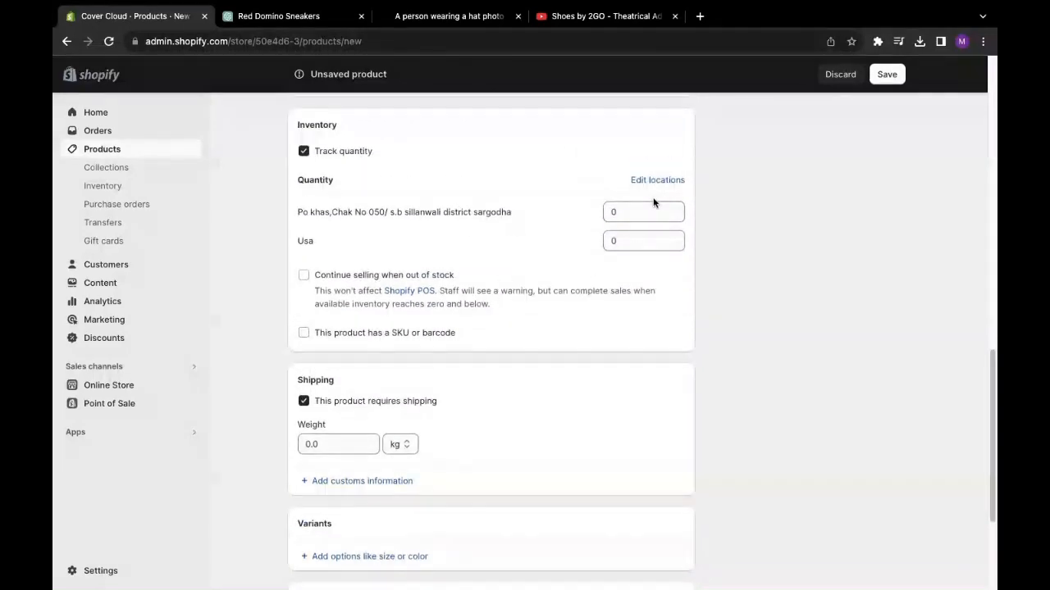
pyautogui.click(626, 217)
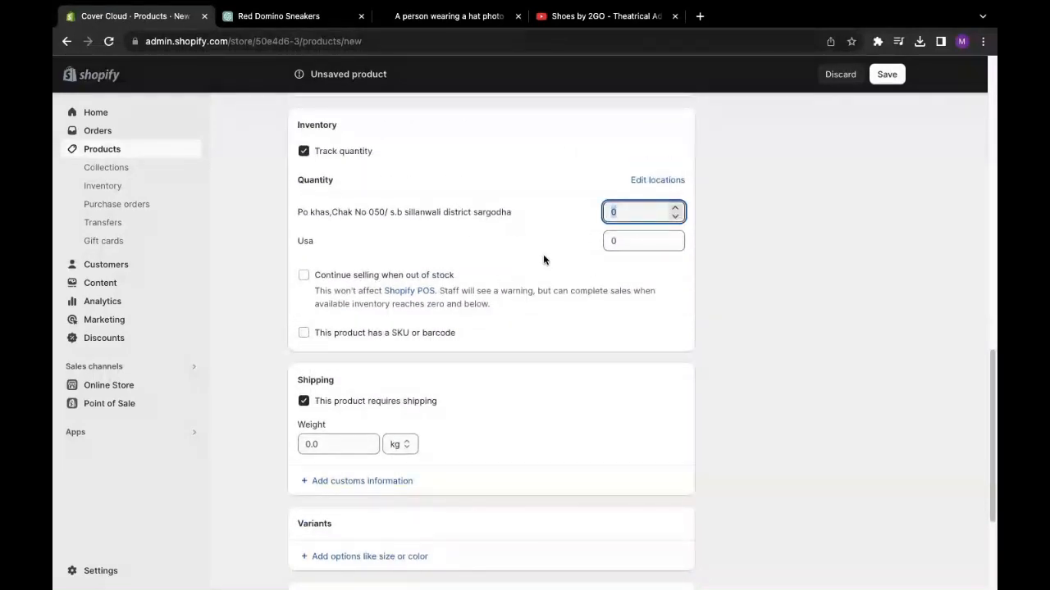
pyautogui.write('1000')
pyautogui.click(762, 235)
pyautogui.scroll(-2, 511, 276)
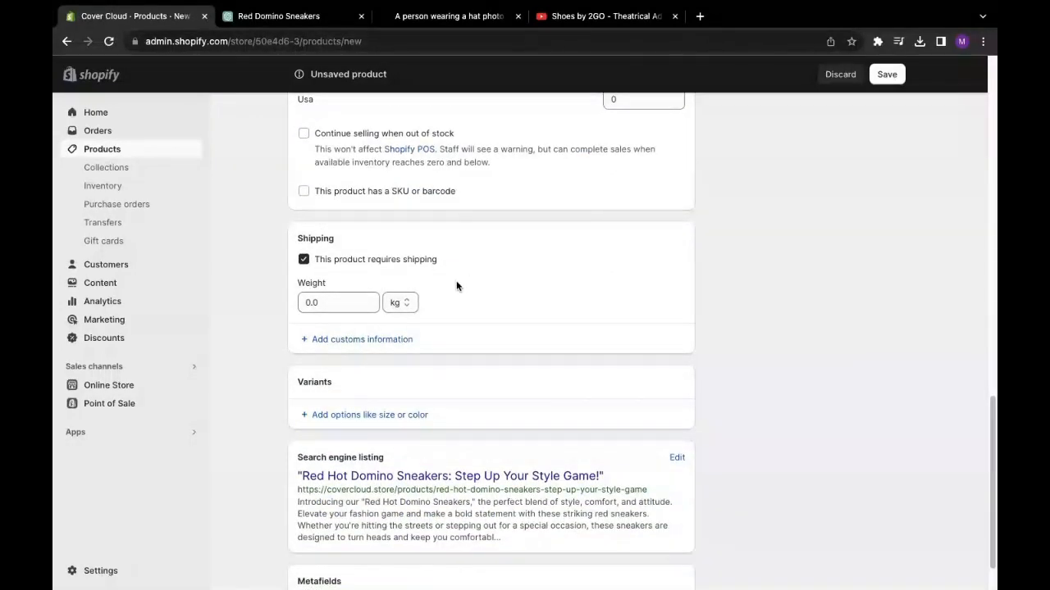
pyautogui.scroll(-1, 443, 283)
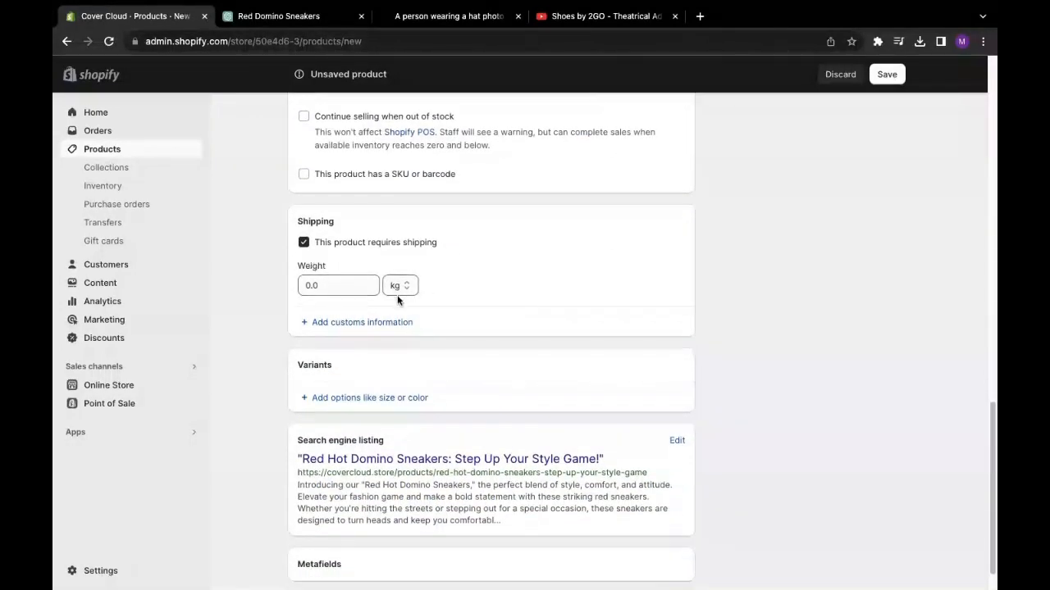
# - Select the shipping Weight field, which stays at 0.0 kg
pyautogui.click(333, 284)
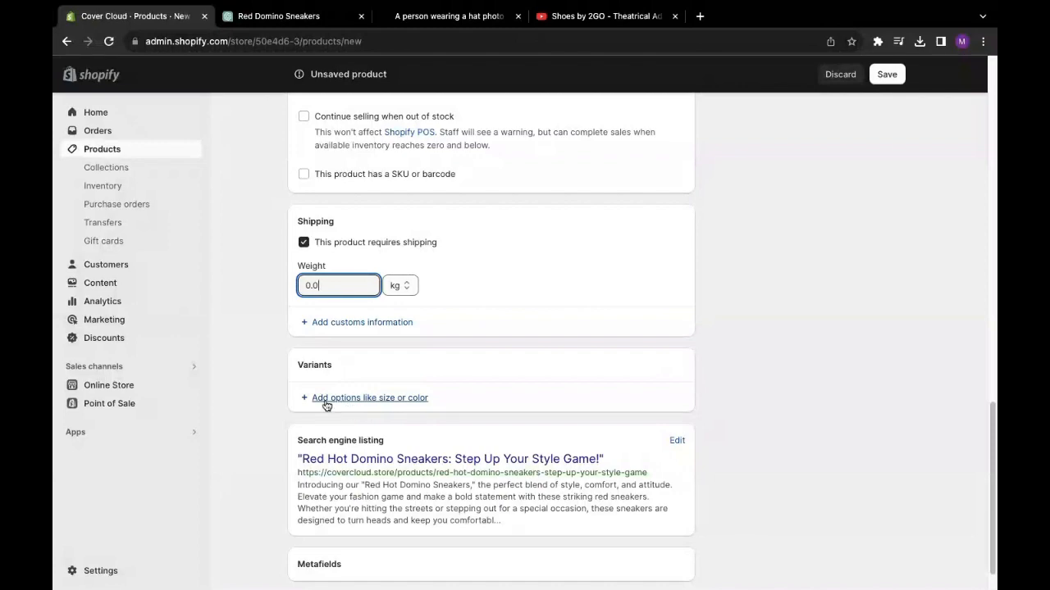
pyautogui.scroll(-1, 399, 356)
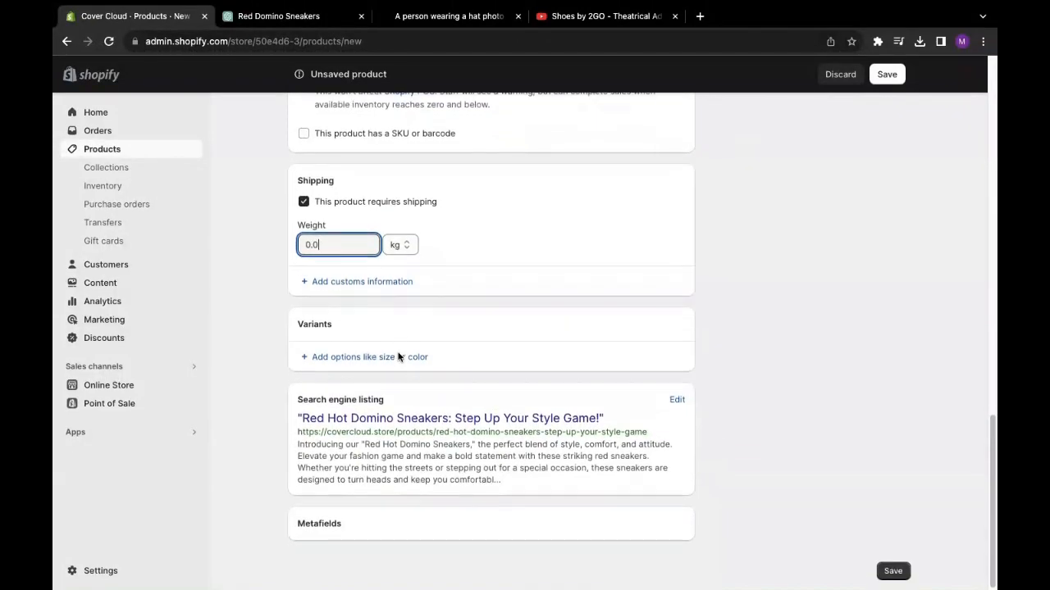
pyautogui.scroll(4, 398, 357)
pyautogui.scroll(8, 398, 356)
pyautogui.scroll(-5, 439, 303)
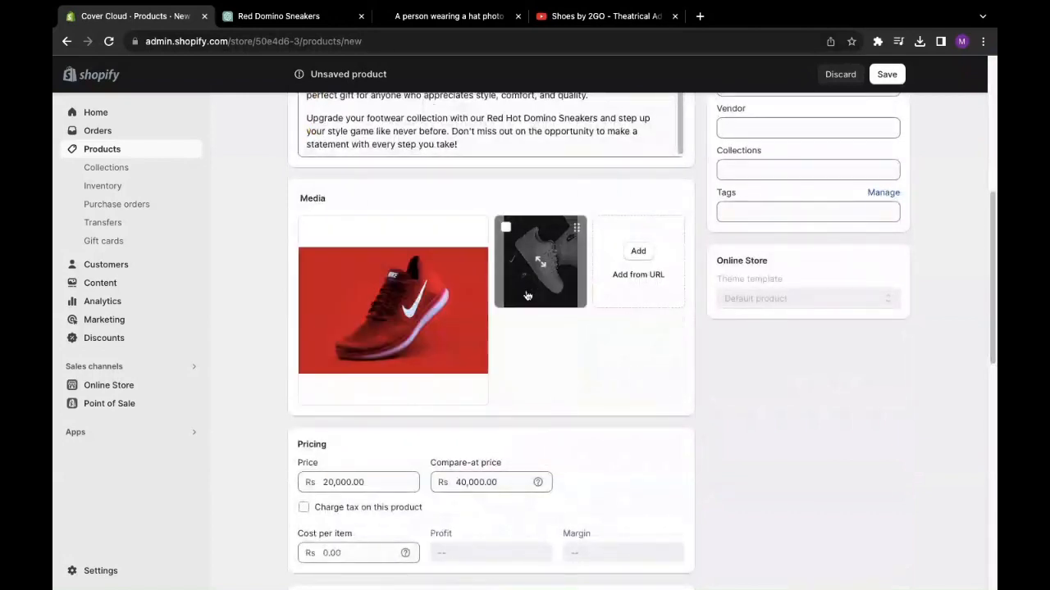
pyautogui.scroll(-6, 530, 306)
pyautogui.scroll(-3, 531, 309)
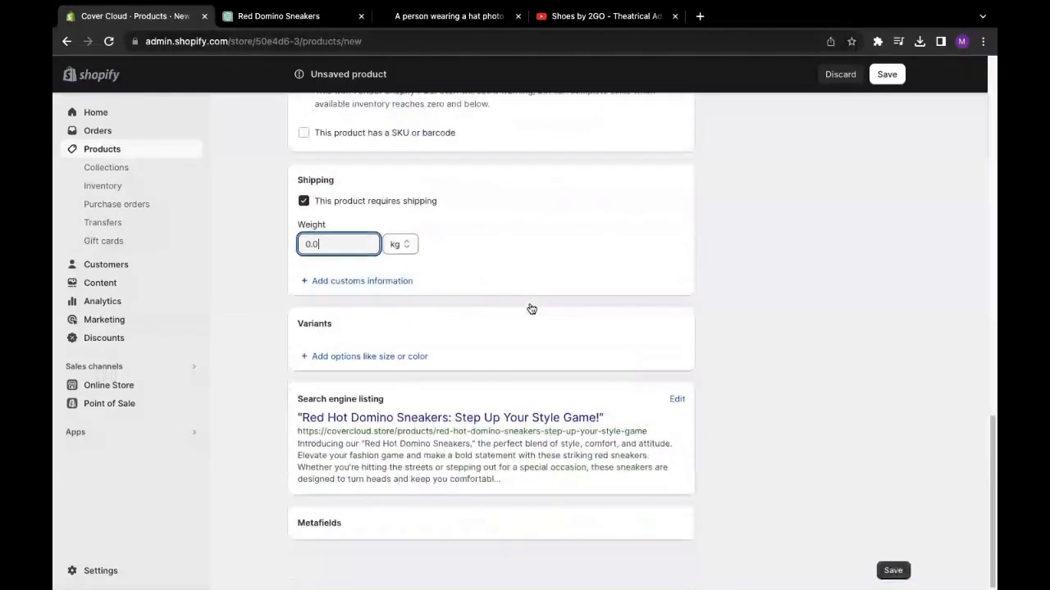
# - Add a variant option named Color
pyautogui.click(350, 359)
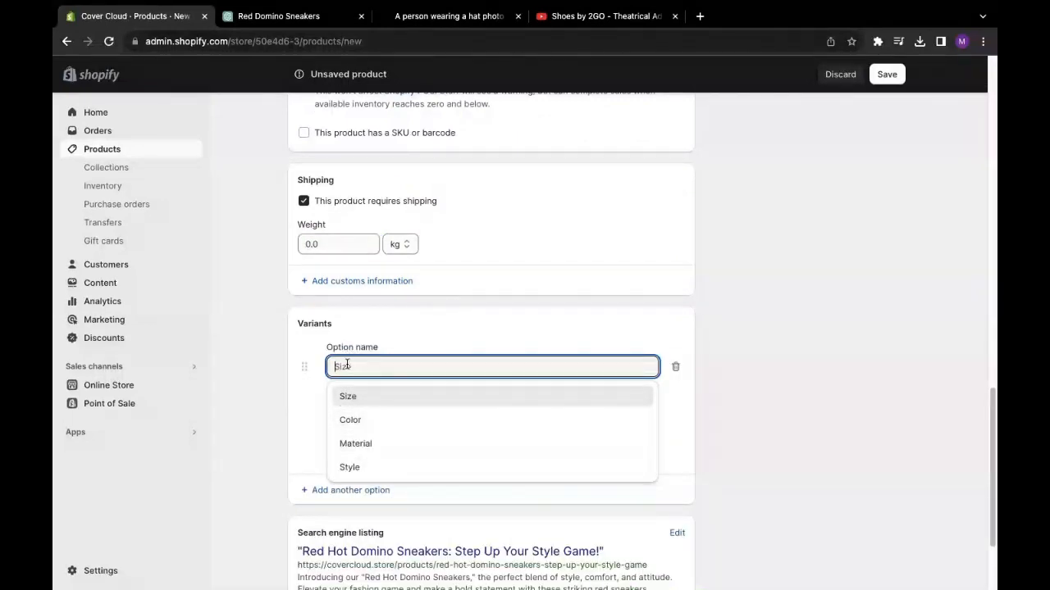
pyautogui.click(354, 423)
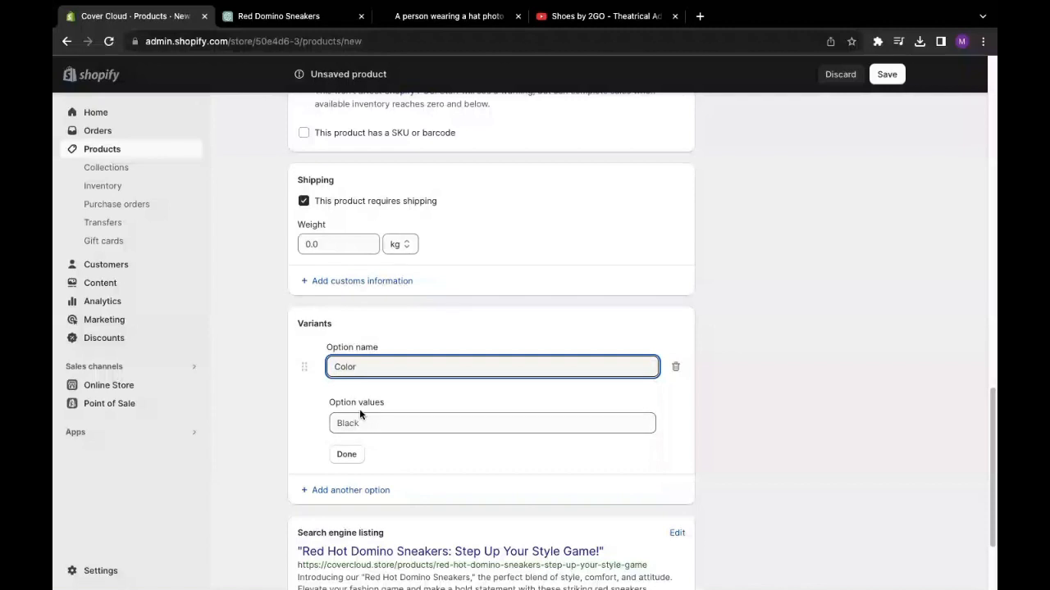
pyautogui.click(372, 369)
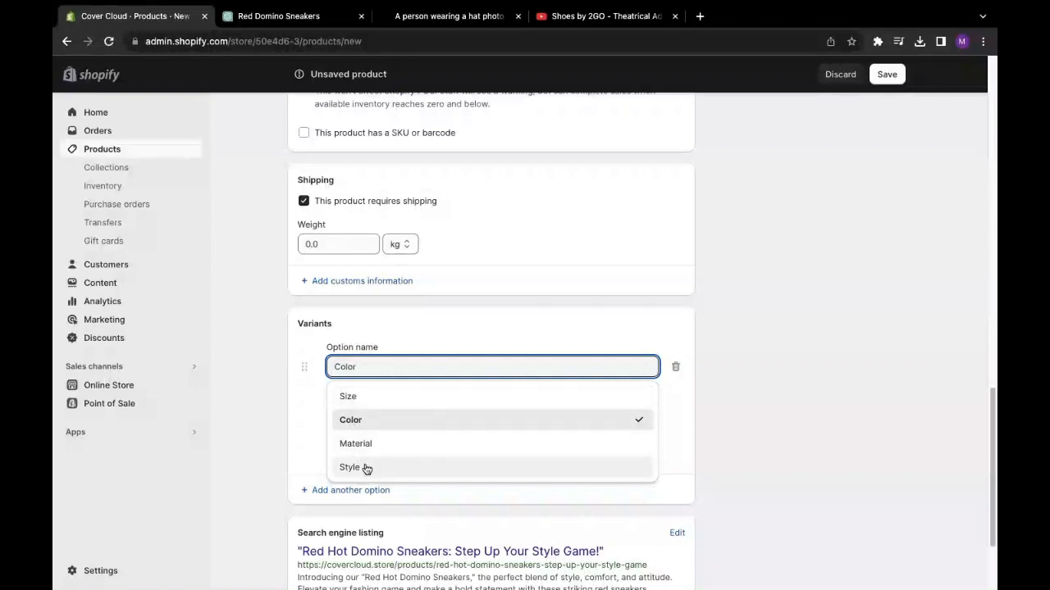
pyautogui.click(358, 420)
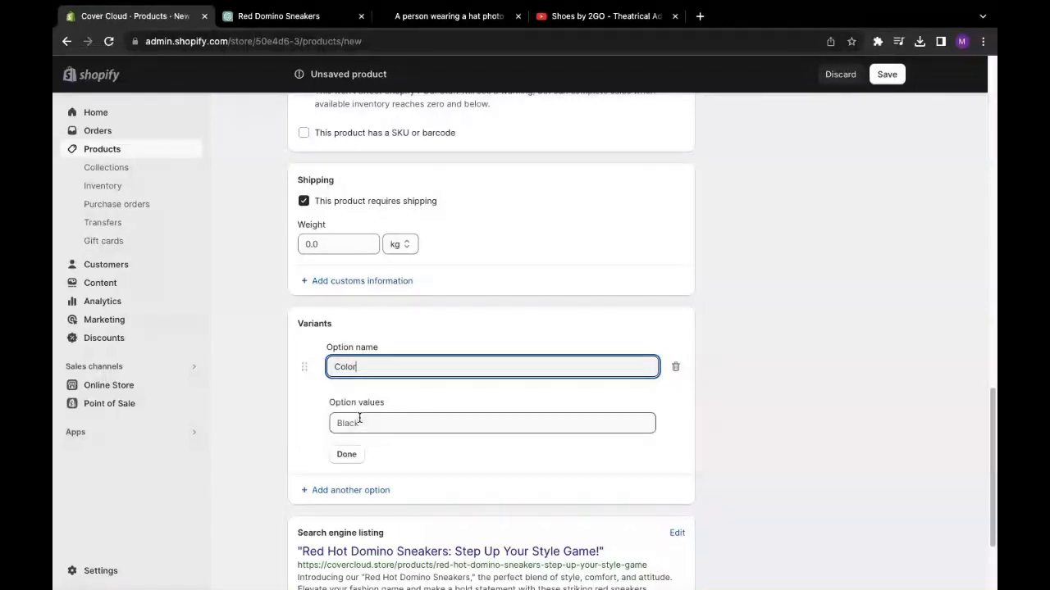
pyautogui.scroll(-2, 351, 369)
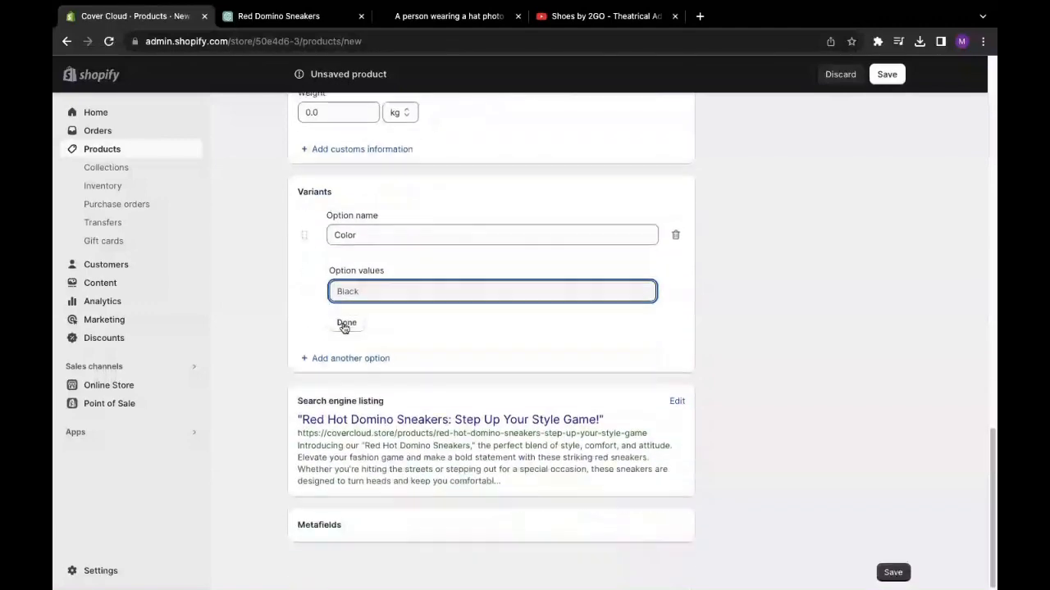
pyautogui.scroll(10, 347, 316)
pyautogui.scroll(-5, 353, 328)
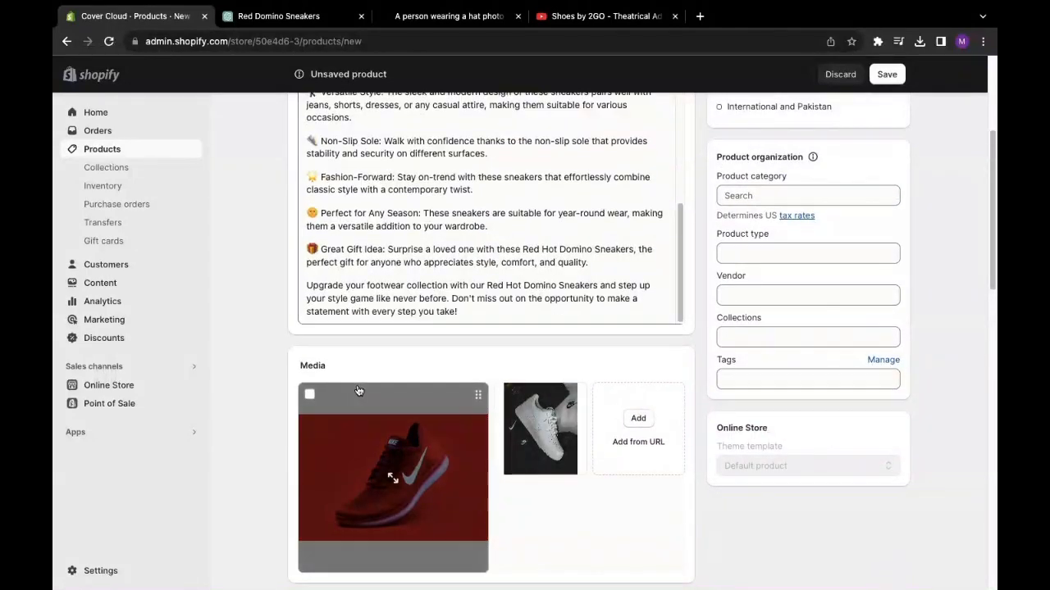
pyautogui.scroll(-8, 387, 351)
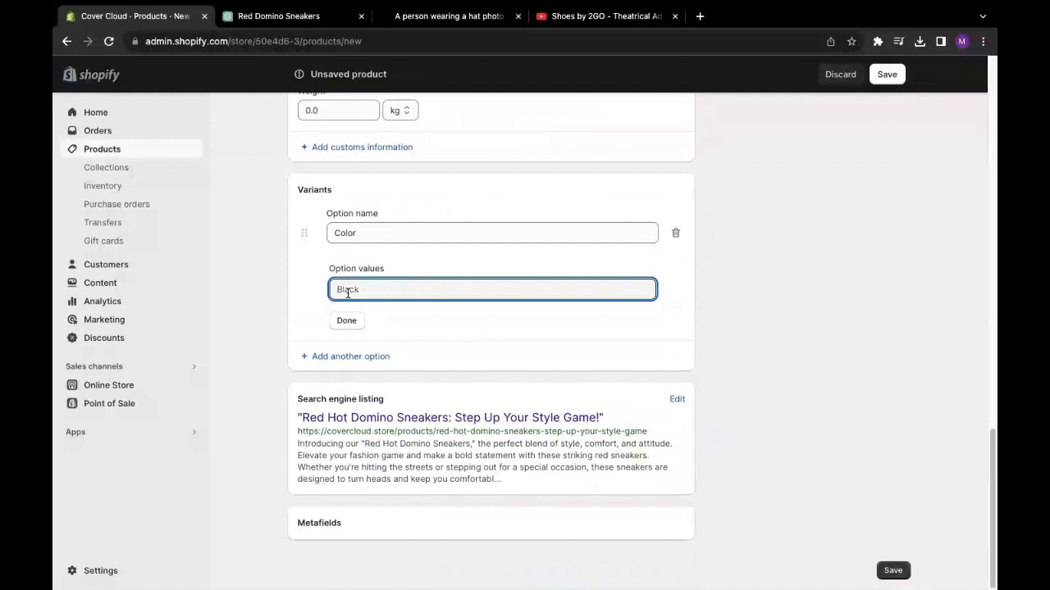
# - Enter Red and White as the Color values and finish the option
pyautogui.write('Red')
pyautogui.click(359, 313)
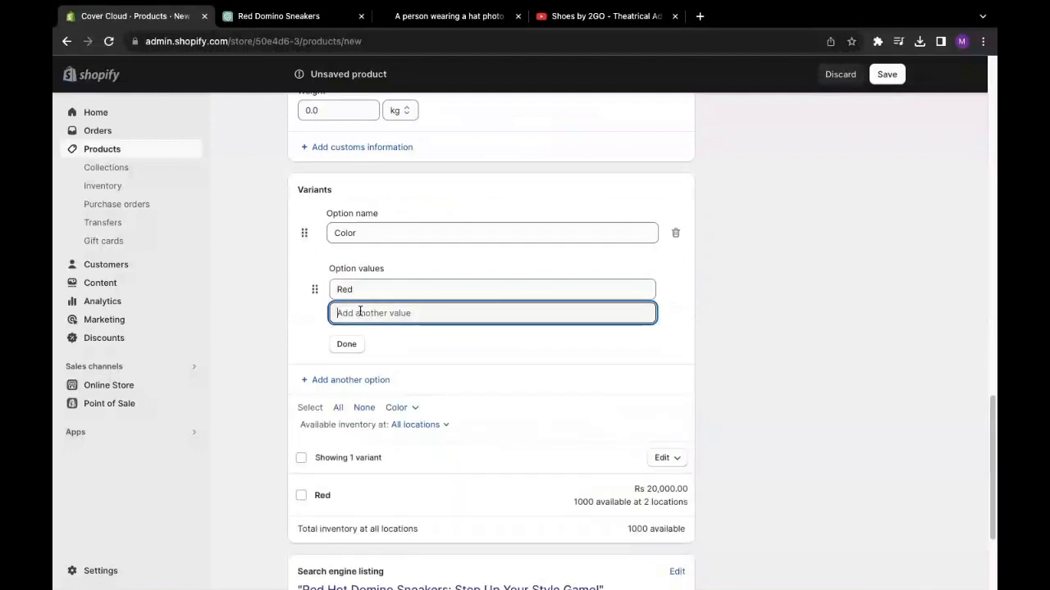
pyautogui.scroll(-2, 399, 276)
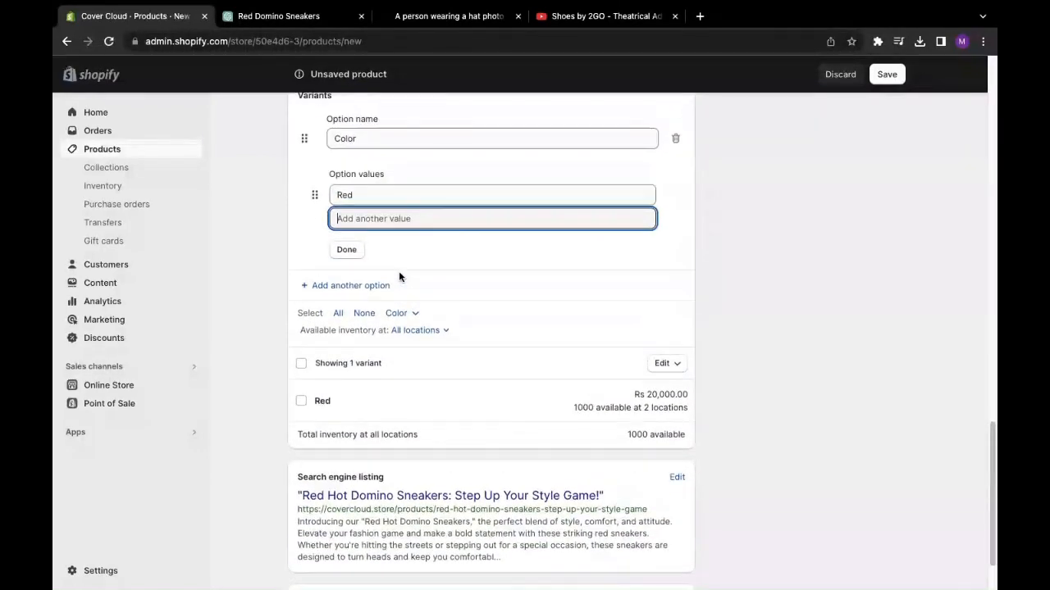
pyautogui.write('Er')
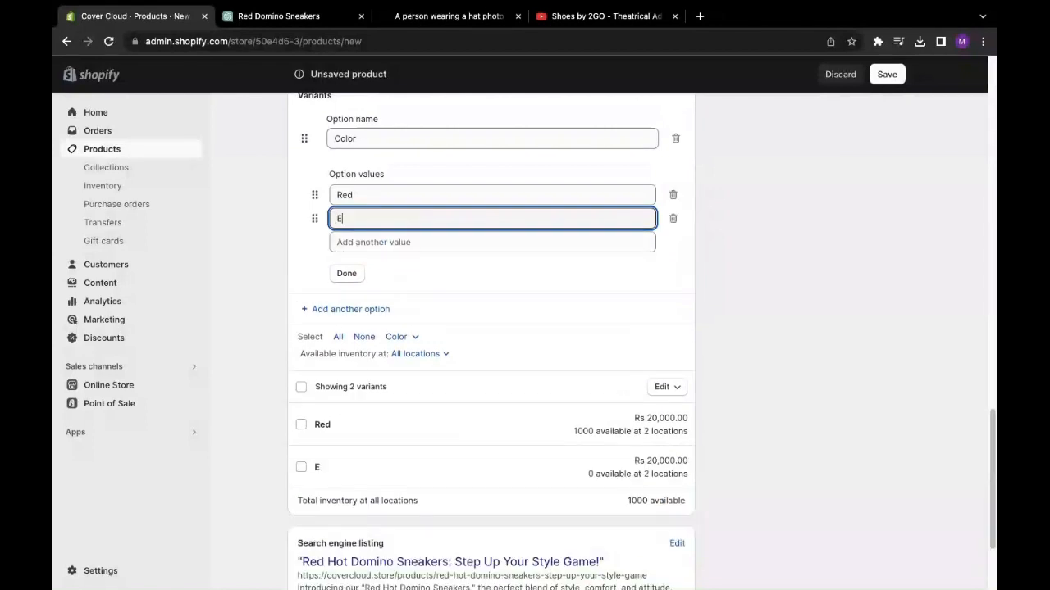
pyautogui.press('BackSpace')
pyautogui.press('BackSpace')
pyautogui.press('BackSpace')
pyautogui.write('Whit')
pyautogui.click(338, 279)
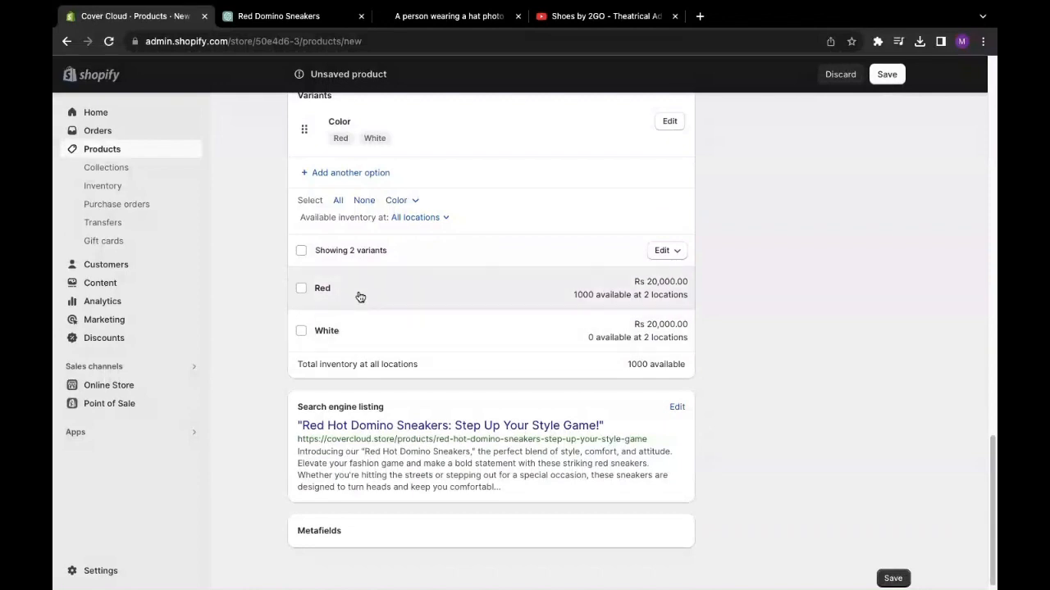
# - Set the product category to Shoes
pyautogui.scroll(2, 382, 283)
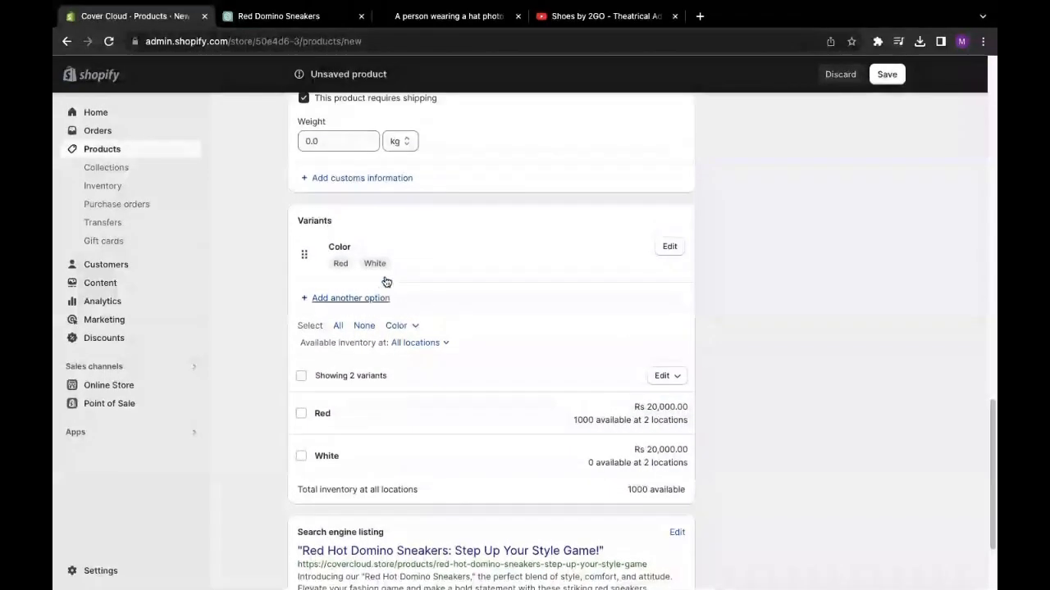
pyautogui.scroll(10, 386, 282)
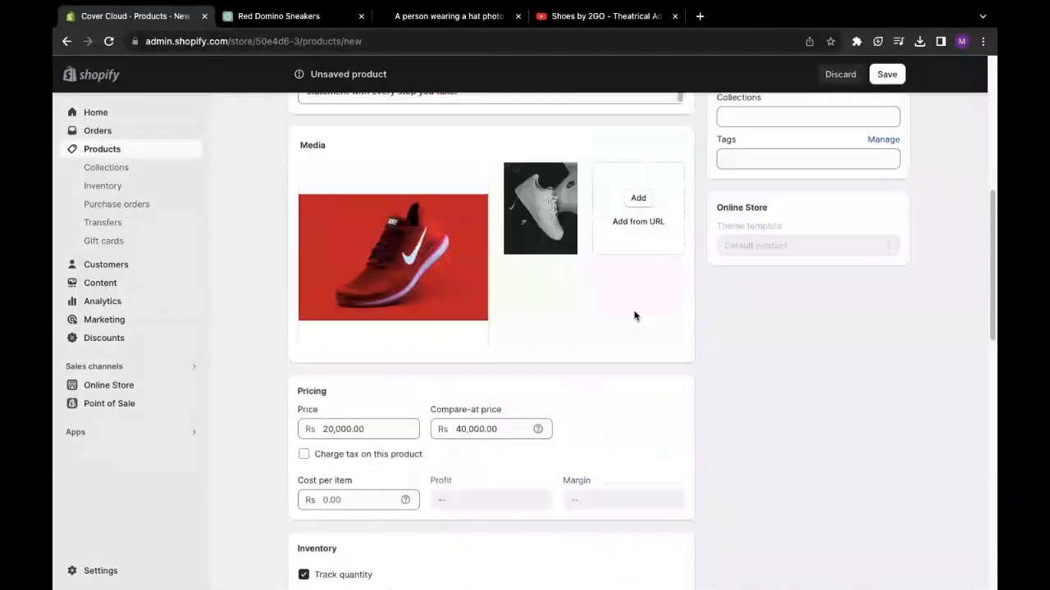
pyautogui.scroll(6, 669, 312)
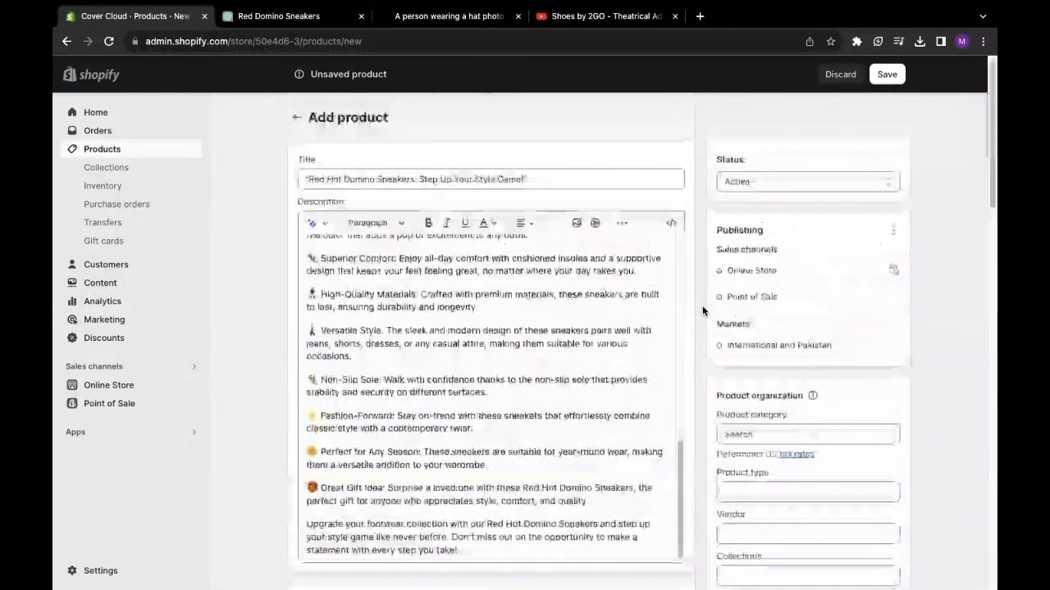
pyautogui.scroll(-2, 702, 308)
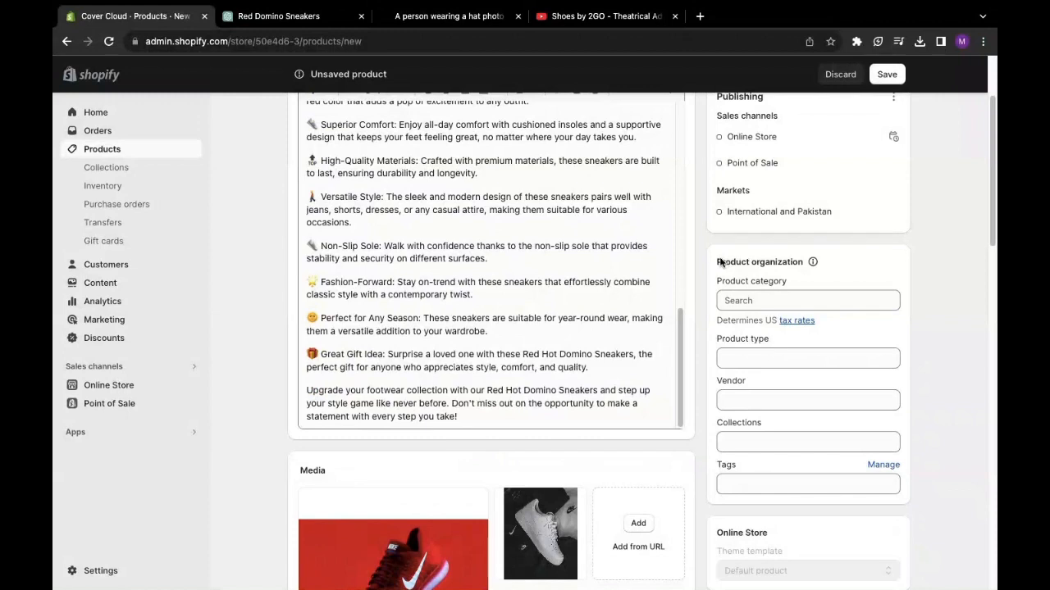
pyautogui.moveTo(720, 262); pyautogui.dragTo(796, 262)
pyautogui.click(824, 279)
pyautogui.click(756, 300)
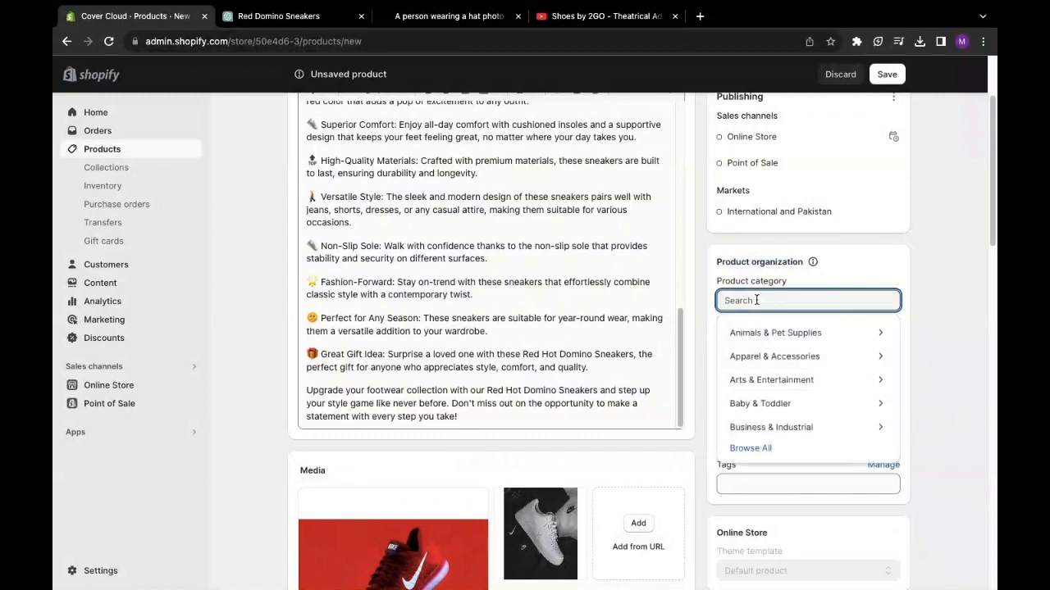
pyautogui.write('shoes')
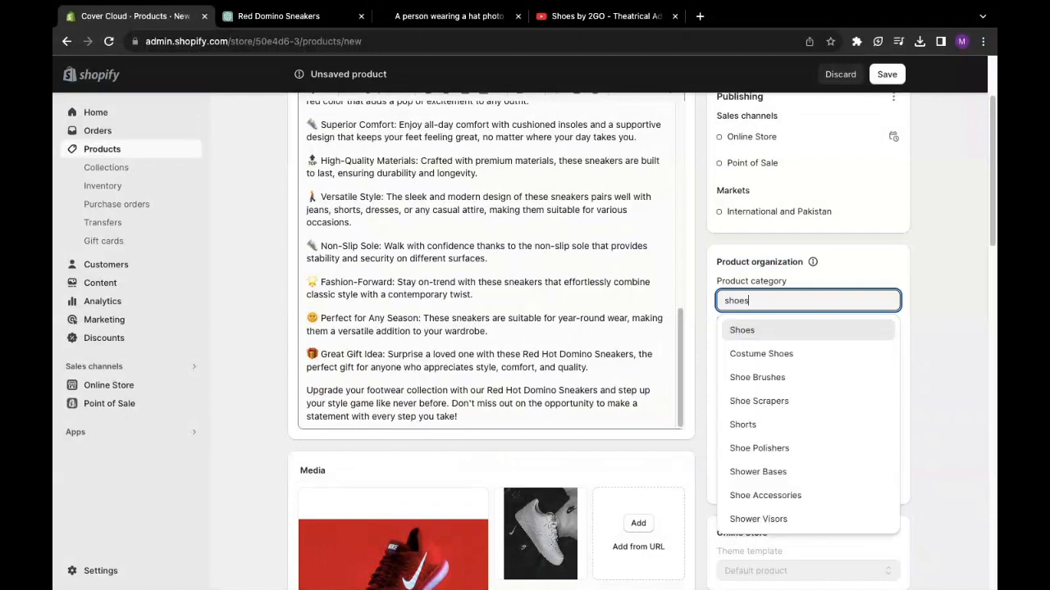
pyautogui.press('Return')
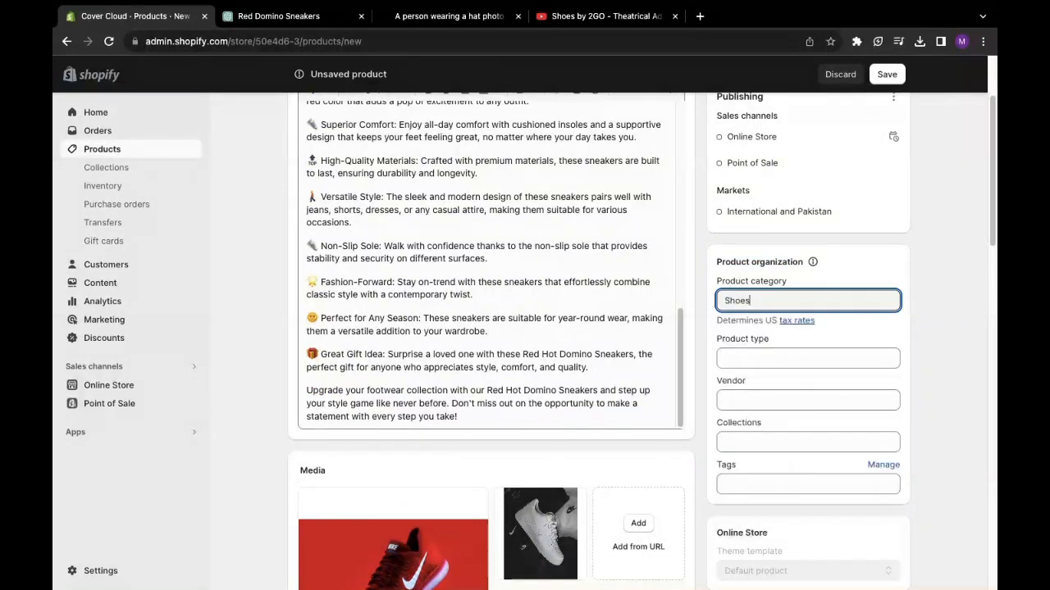
# - Set the product type to Shoes and add Cover Cloud as the vendor
pyautogui.click(795, 359)
pyautogui.write('Shoes')
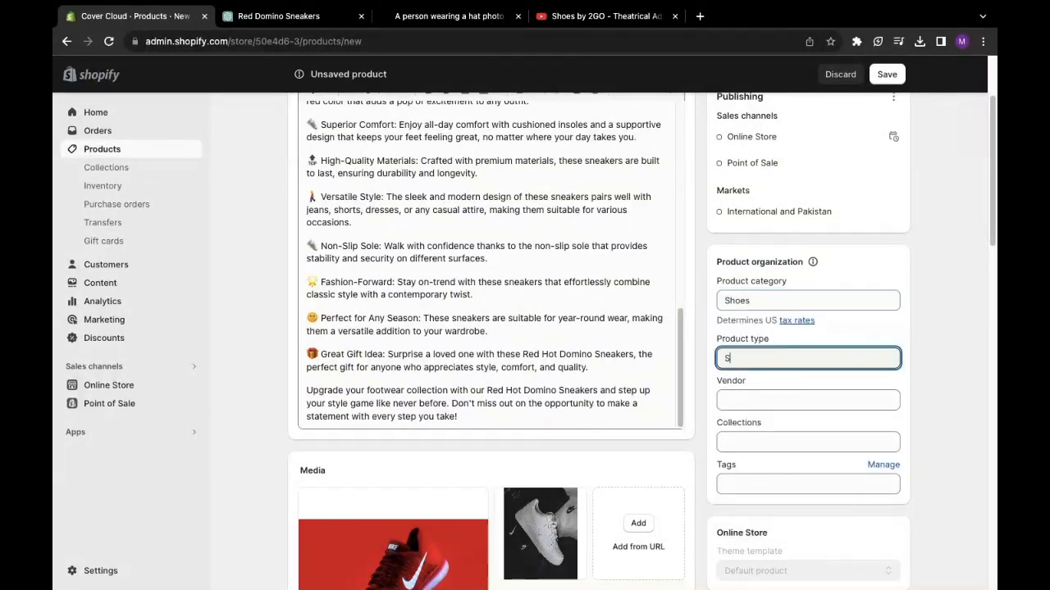
pyautogui.click(736, 402)
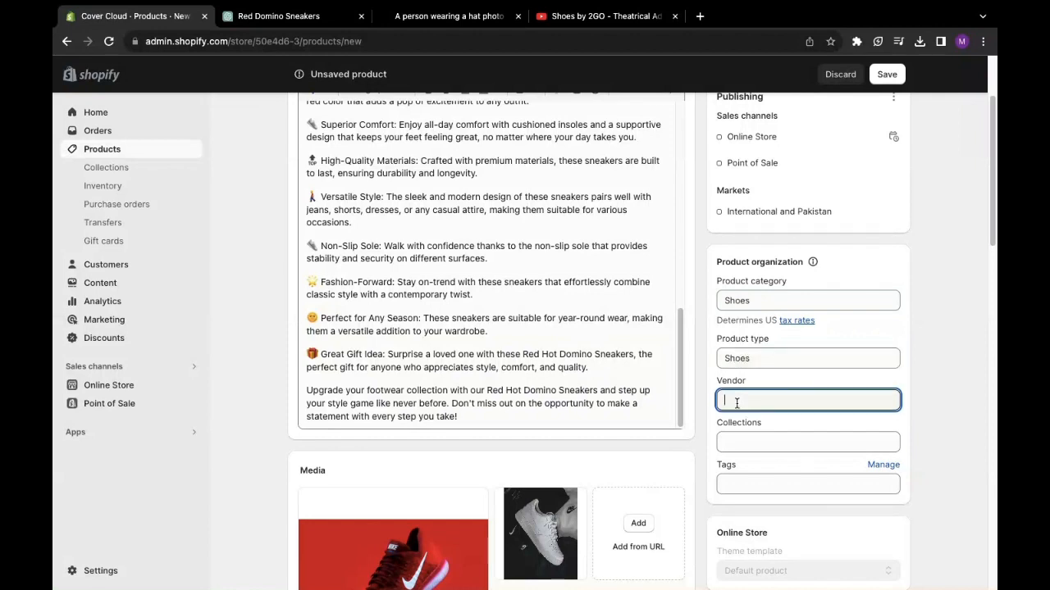
pyautogui.write('C')
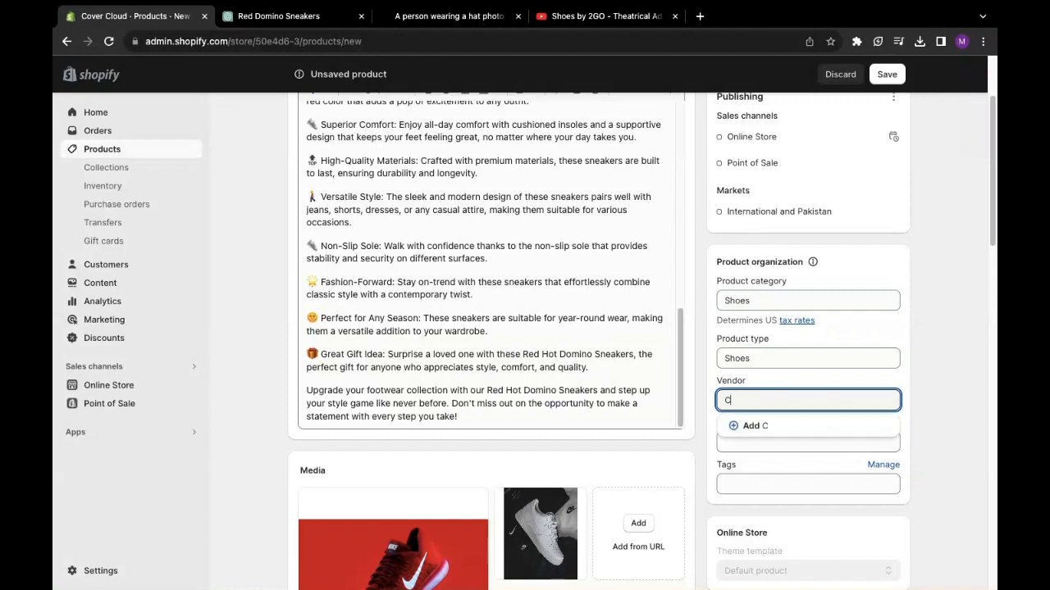
pyautogui.write('over Cloud')
pyautogui.click(742, 427)
# - Add the product to the Cover Cloud collection, then return to the Red Domino Sneakers chat
pyautogui.click(757, 440)
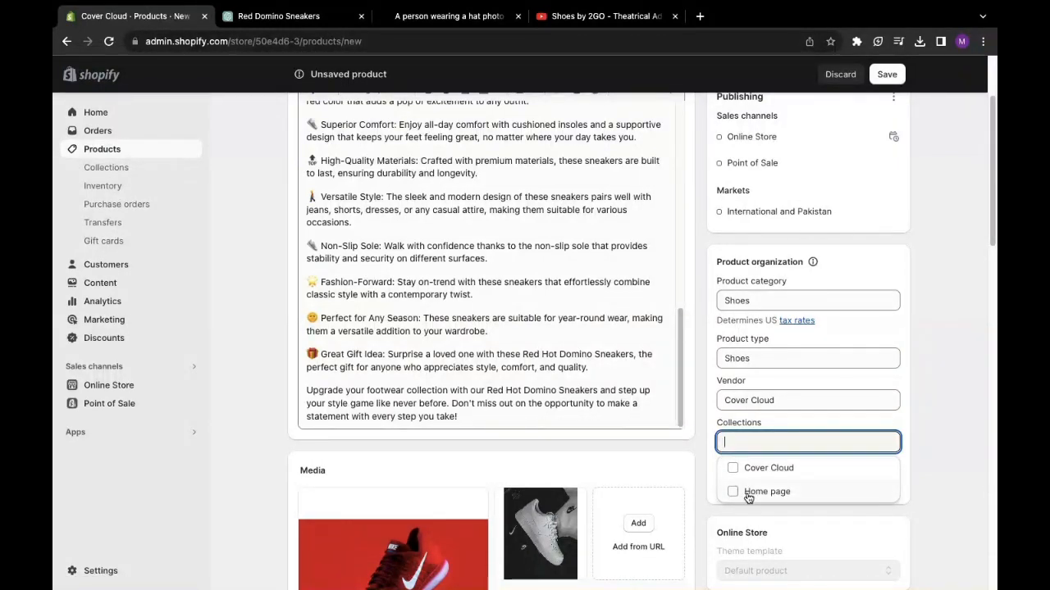
pyautogui.click(733, 468)
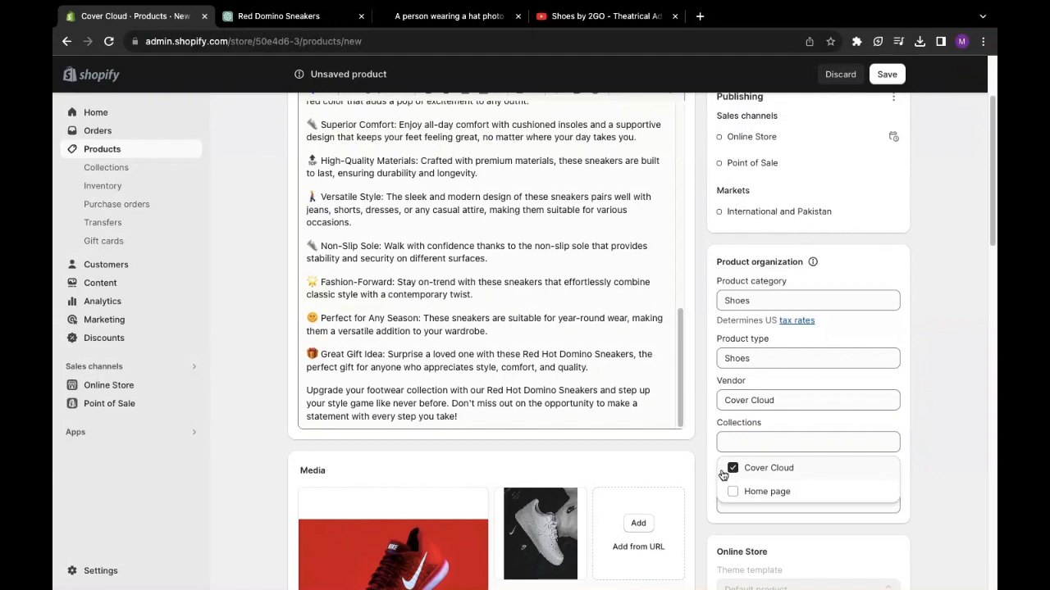
pyautogui.click(712, 467)
pyautogui.click(775, 503)
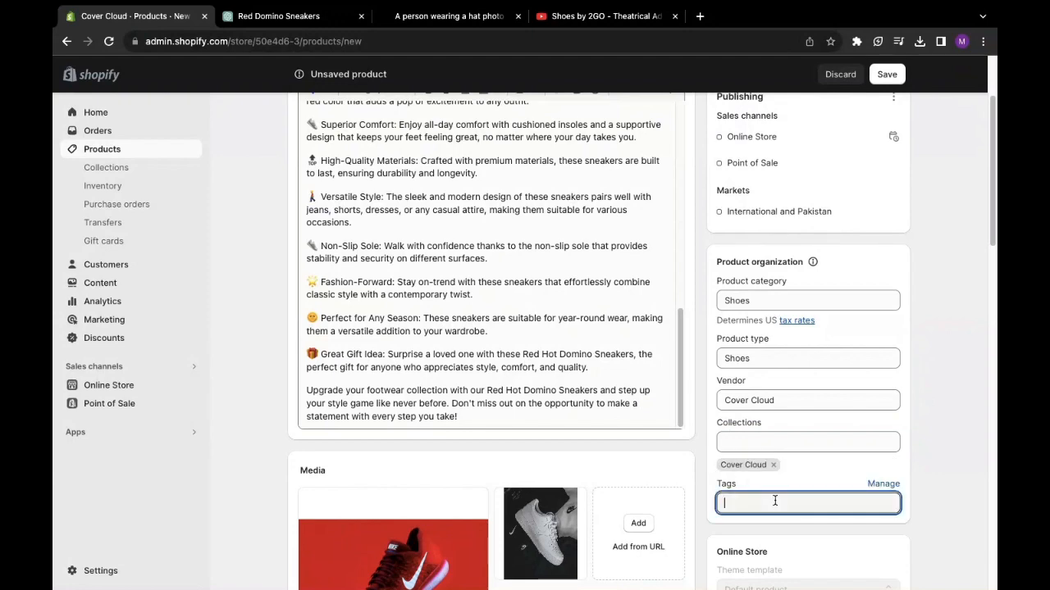
pyautogui.scroll(-2, 775, 499)
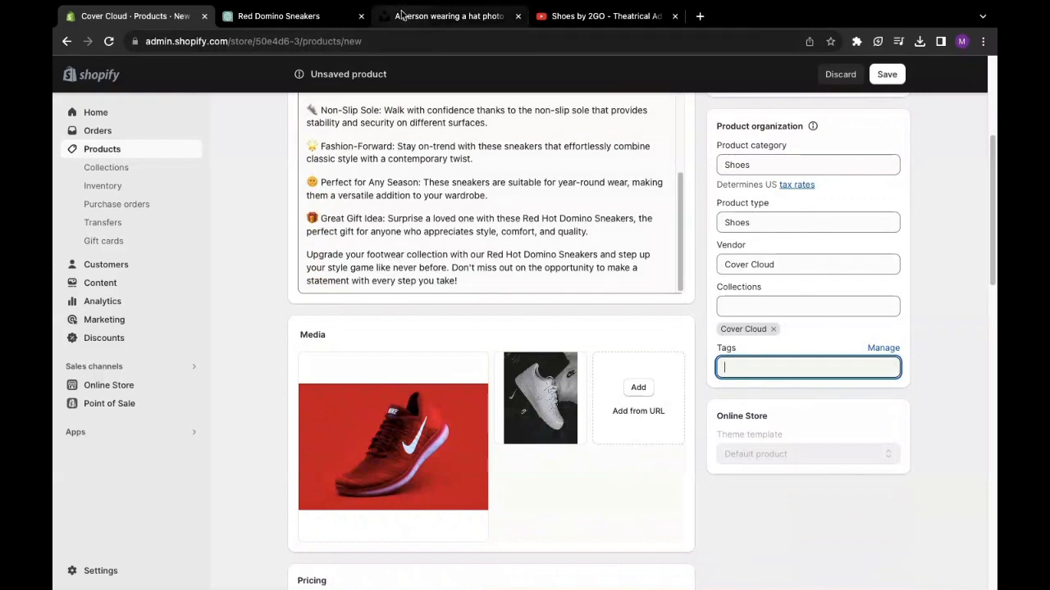
pyautogui.click(296, 23)
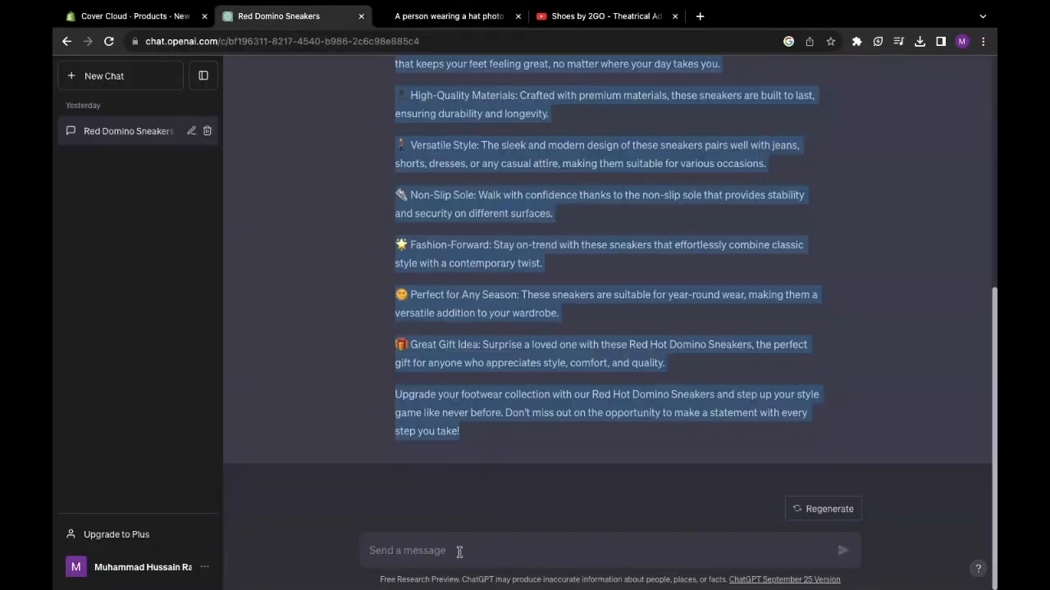
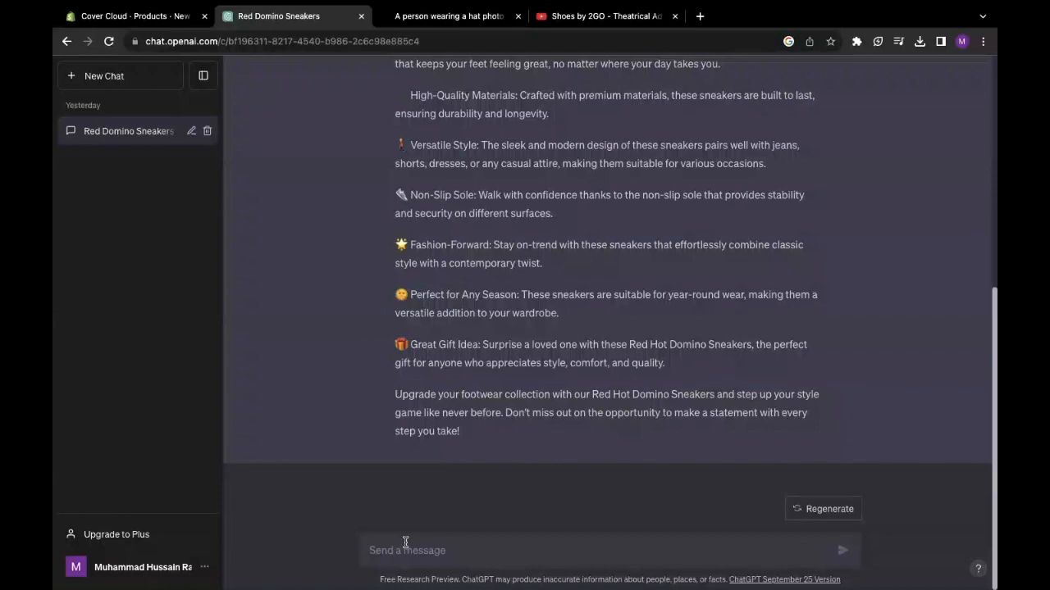
# - Copy the product title 'Red Hot Domino Sneakers' from the Shopify product page
pyautogui.click(141, 7)
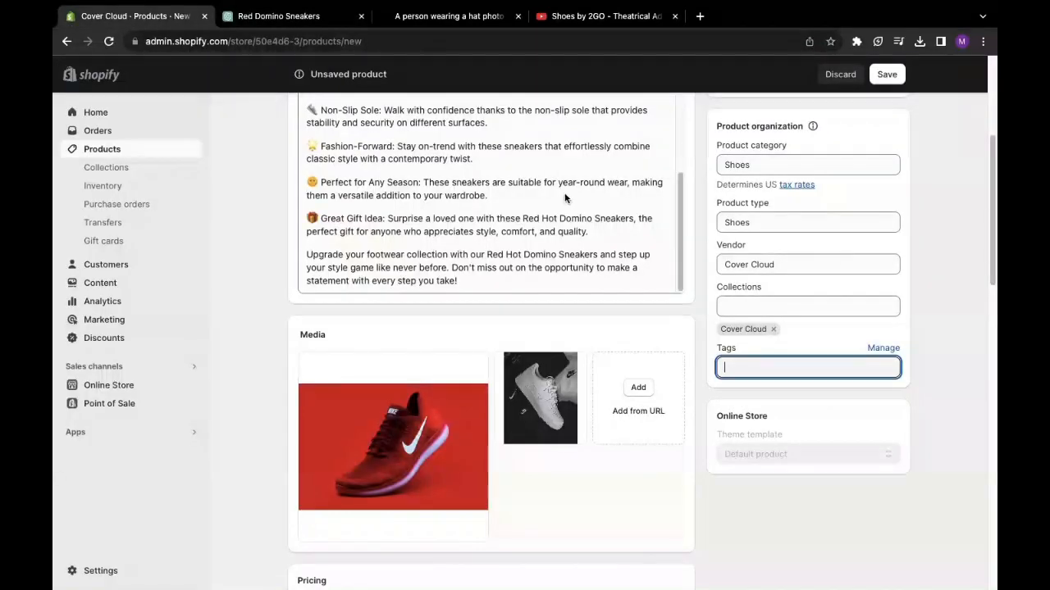
pyautogui.scroll(10, 564, 198)
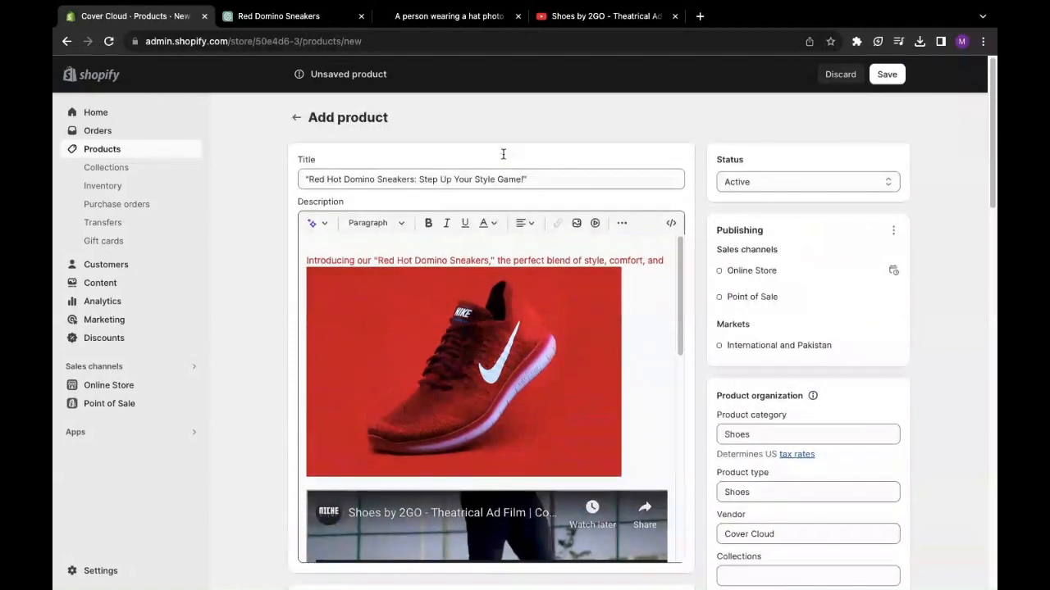
pyautogui.moveTo(541, 179); pyautogui.dragTo(301, 179)
pyautogui.rightClick(315, 178)
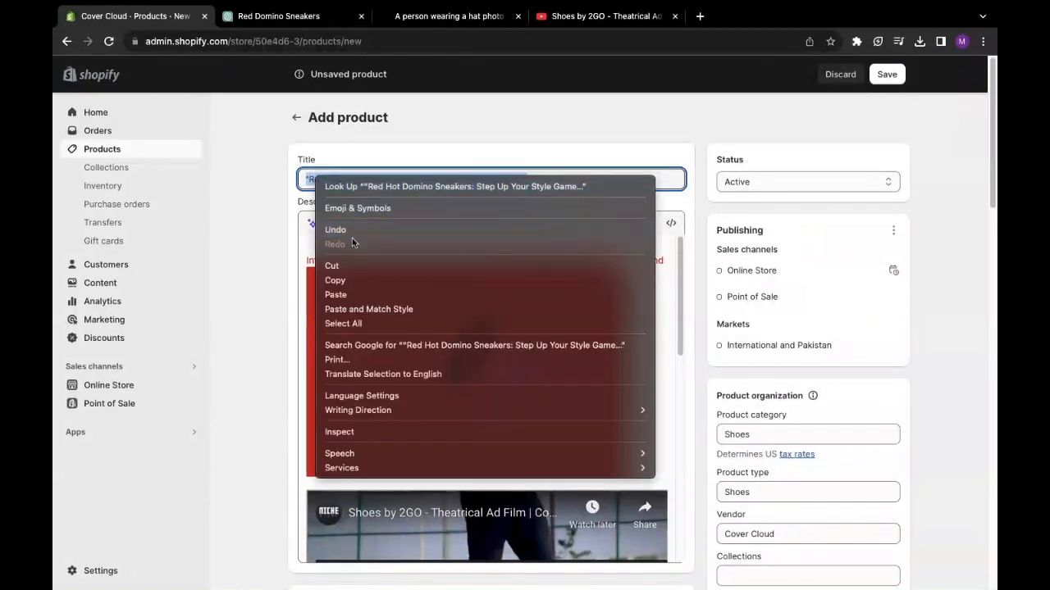
pyautogui.click(345, 280)
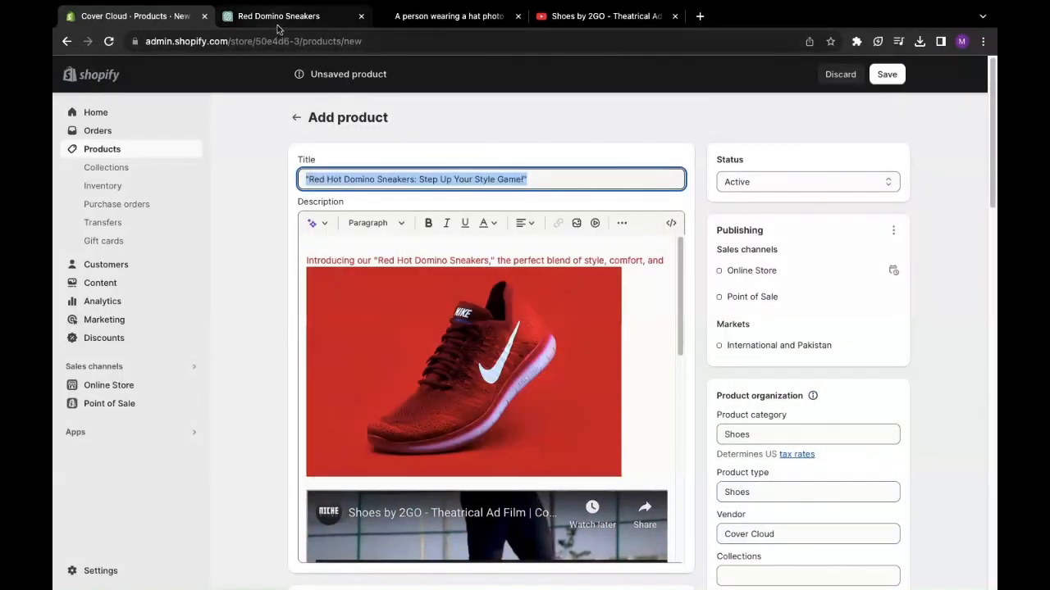
# - Ask ChatGPT to 'write tags for product' followed by the pasted product title
pyautogui.click(277, 20)
pyautogui.click(422, 547)
pyautogui.write('w')
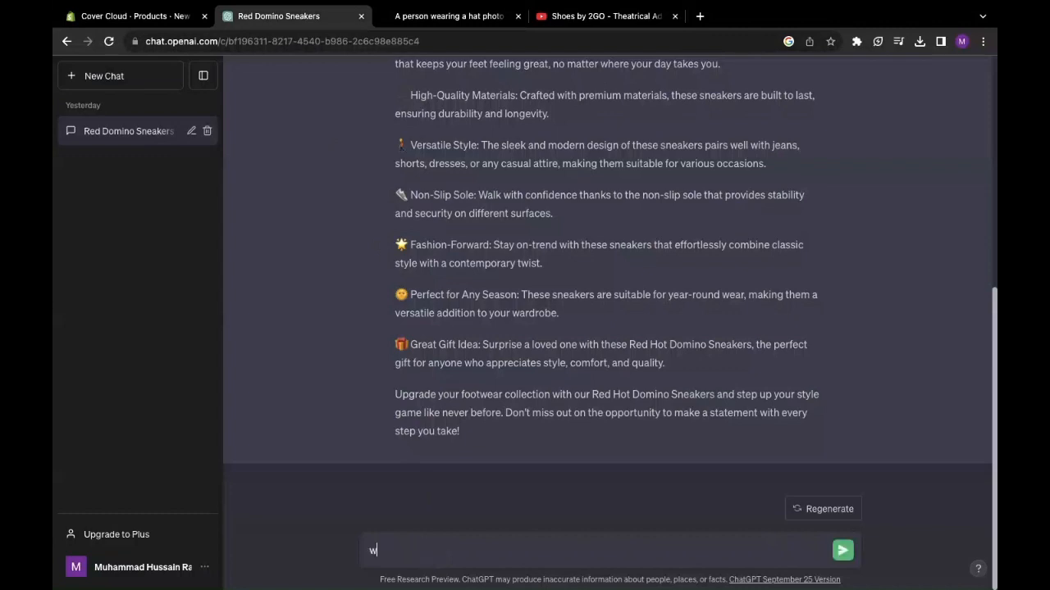
pyautogui.write('rite taf')
pyautogui.press('BackSpace')
pyautogui.write('gs for product')
pyautogui.hotkey('ctrl', 'v')
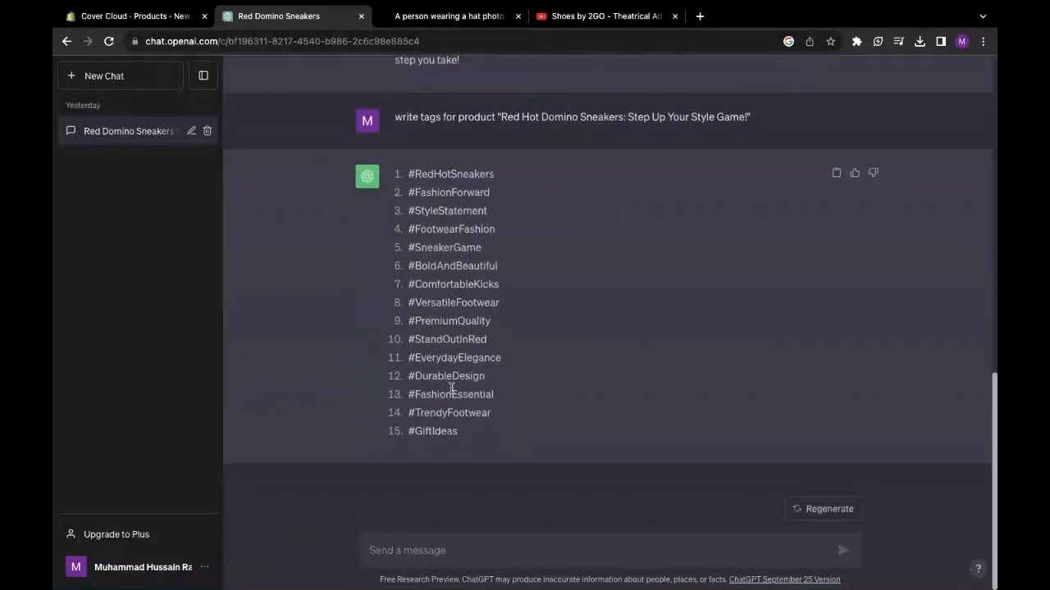
# - Copy the 15 hashtags from ChatGPT's reply
pyautogui.moveTo(409, 175); pyautogui.dragTo(525, 437)
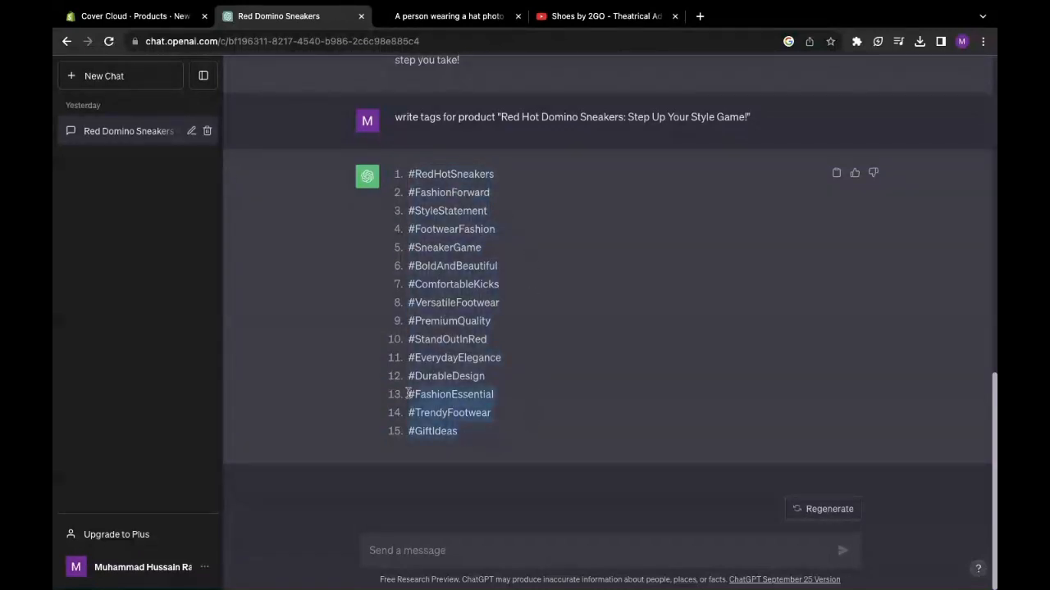
pyautogui.rightClick(439, 203)
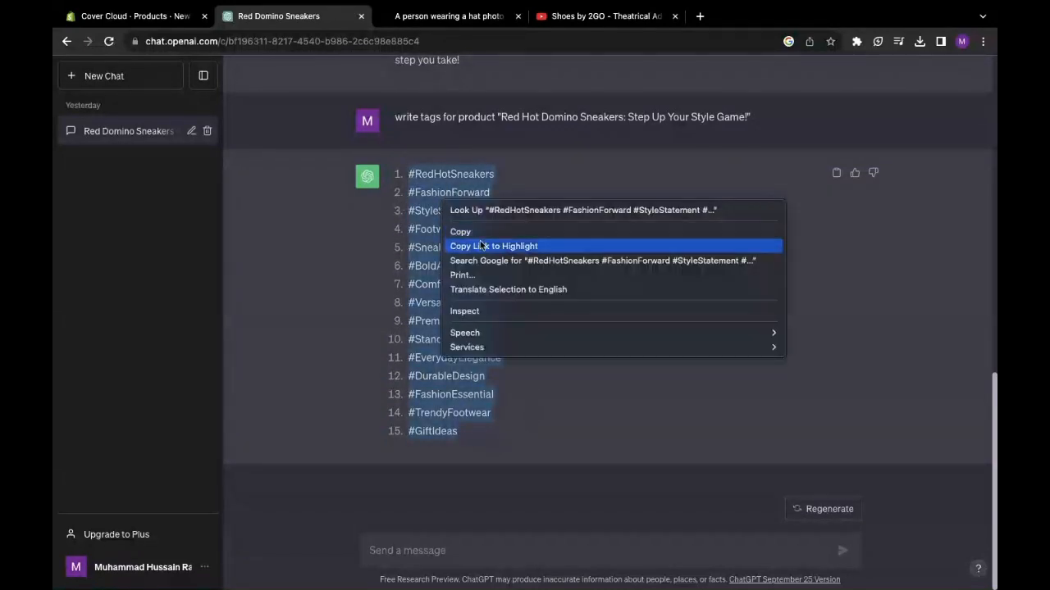
pyautogui.click(480, 232)
# - Paste the hashtags into the Shopify Tags field as one tag, then remove that combined tag
pyautogui.click(149, 18)
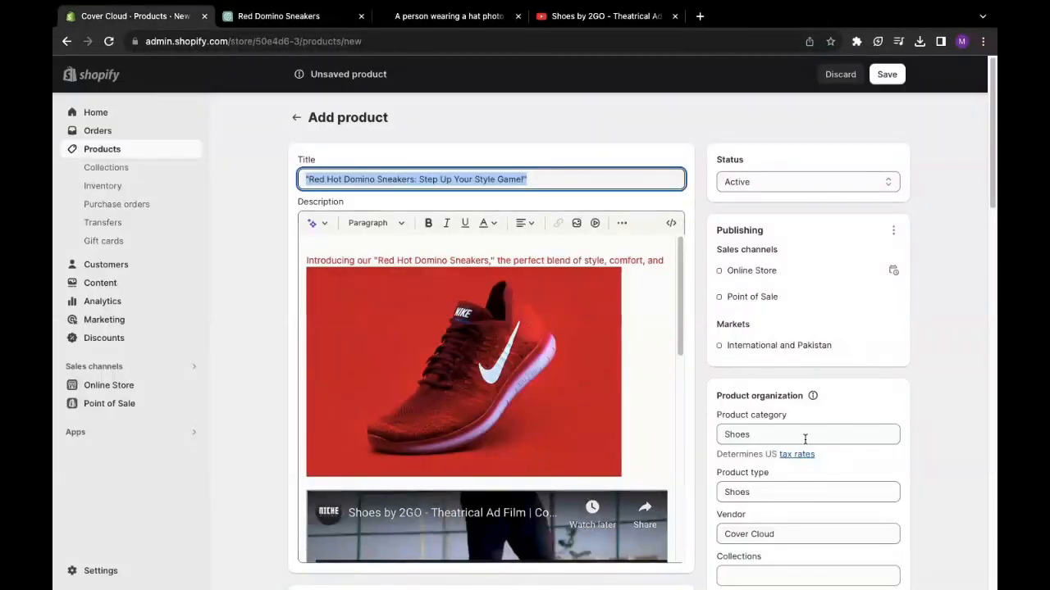
pyautogui.scroll(-5, 787, 476)
pyautogui.rightClick(741, 359)
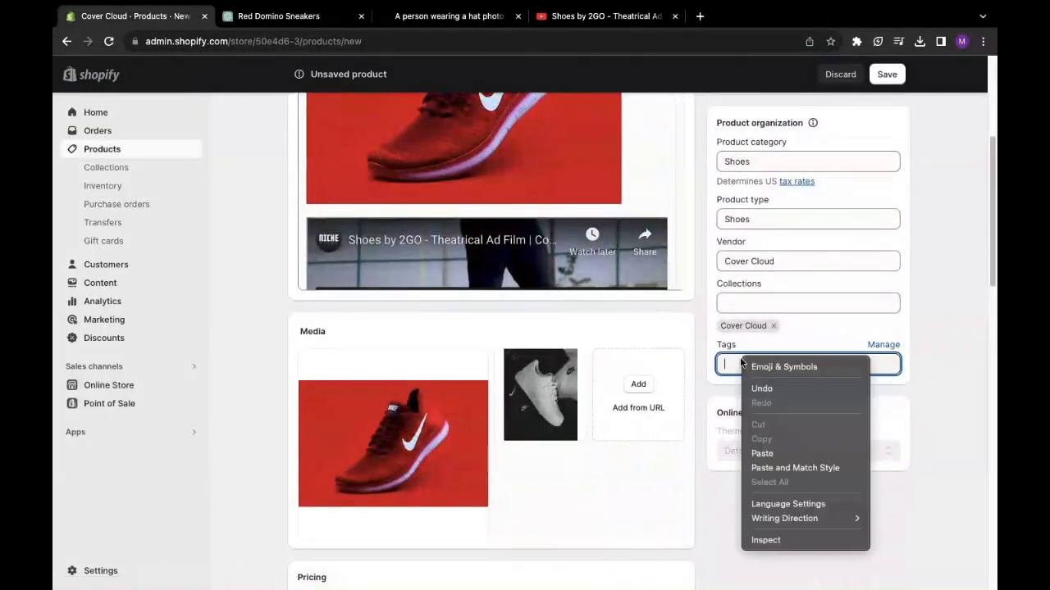
pyautogui.click(762, 452)
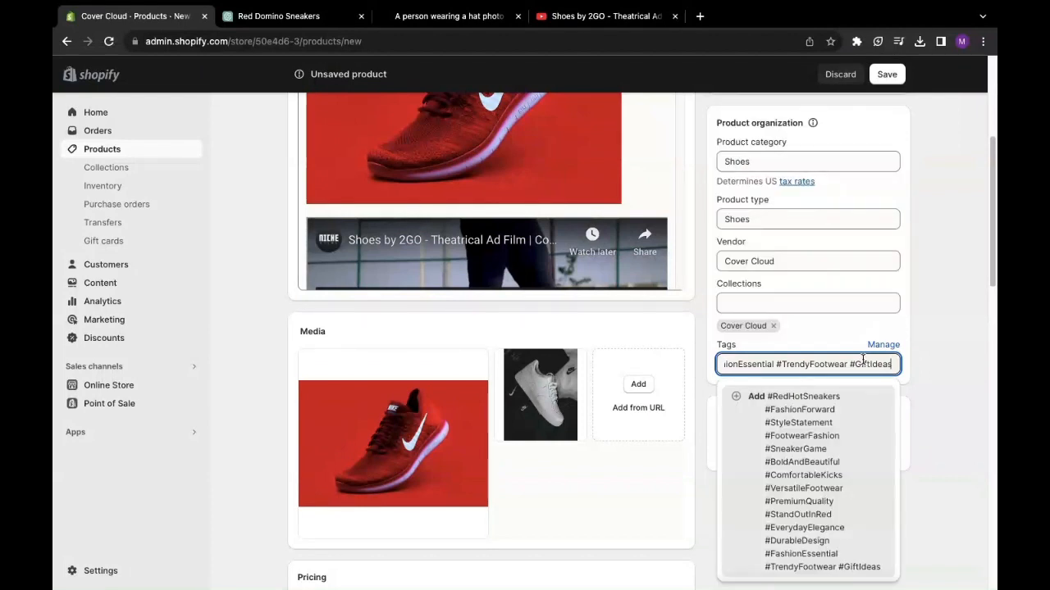
pyautogui.click(737, 396)
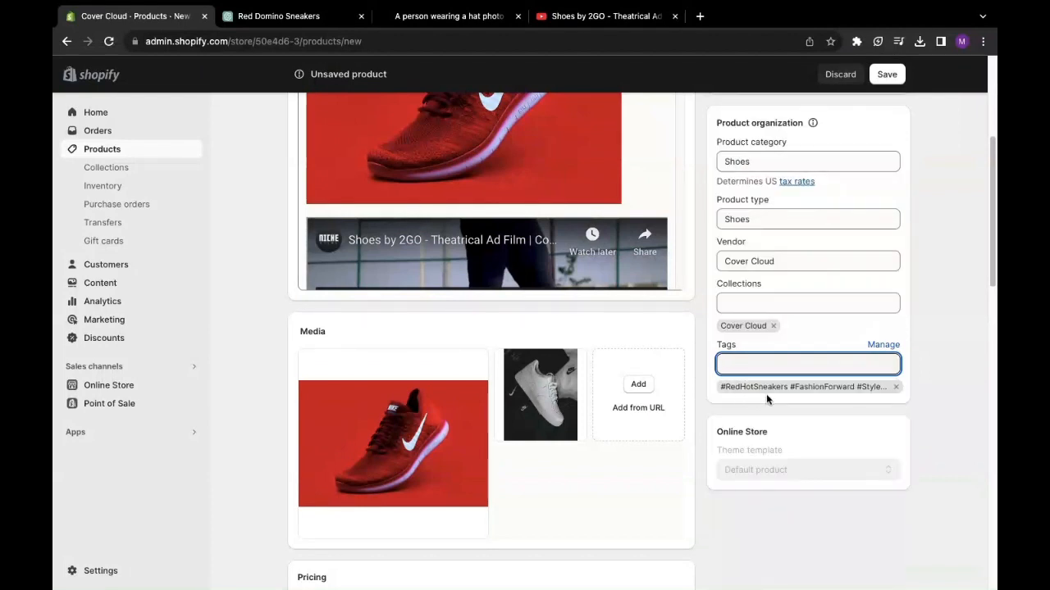
pyautogui.click(896, 387)
pyautogui.click(789, 365)
pyautogui.rightClick(791, 365)
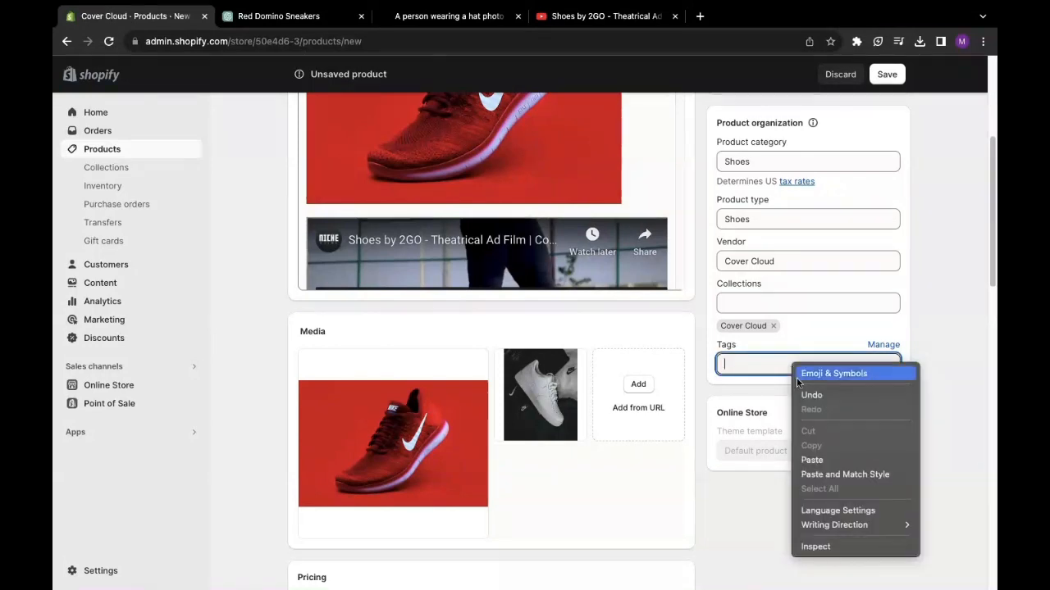
pyautogui.click(306, 26)
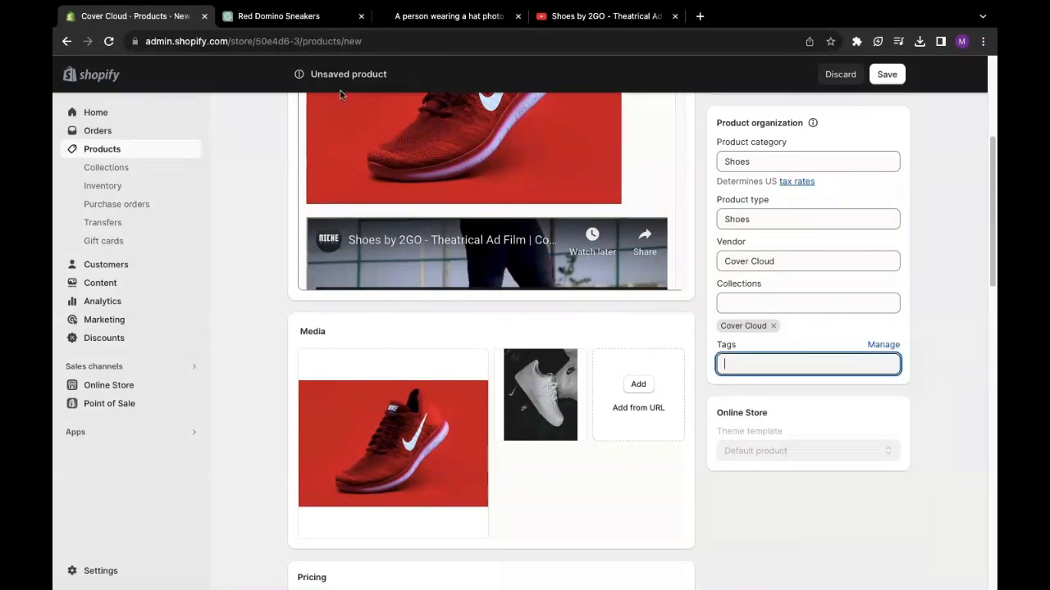
# - Go back to the ChatGPT hashtag list, then bring up Apple Notes
pyautogui.click(279, 16)
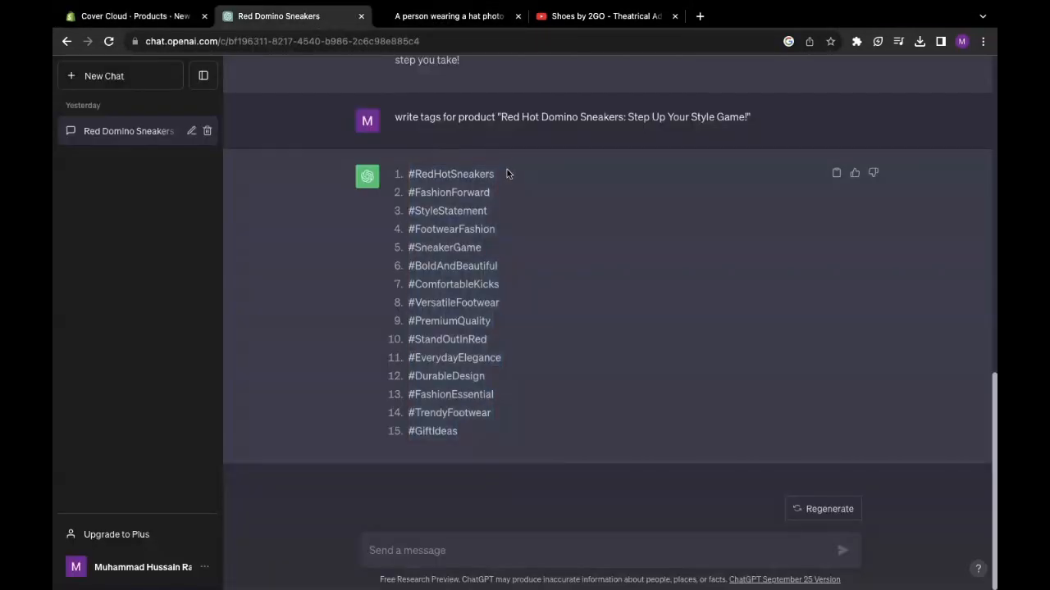
pyautogui.moveTo(507, 169); pyautogui.dragTo(419, 174)
pyautogui.rightClick(418, 174)
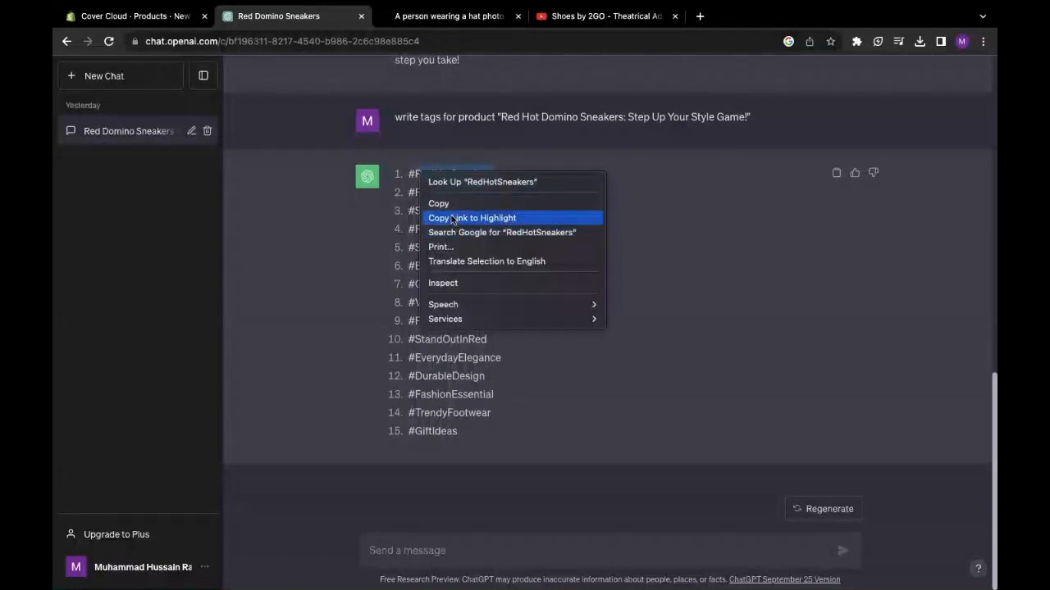
pyautogui.click(472, 441)
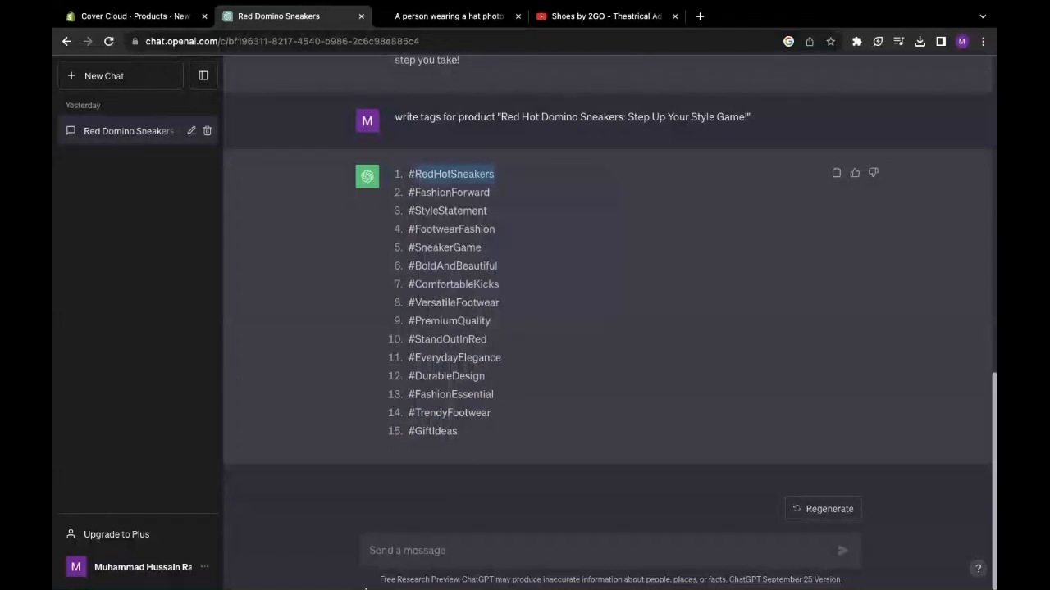
pyautogui.click(273, 567)
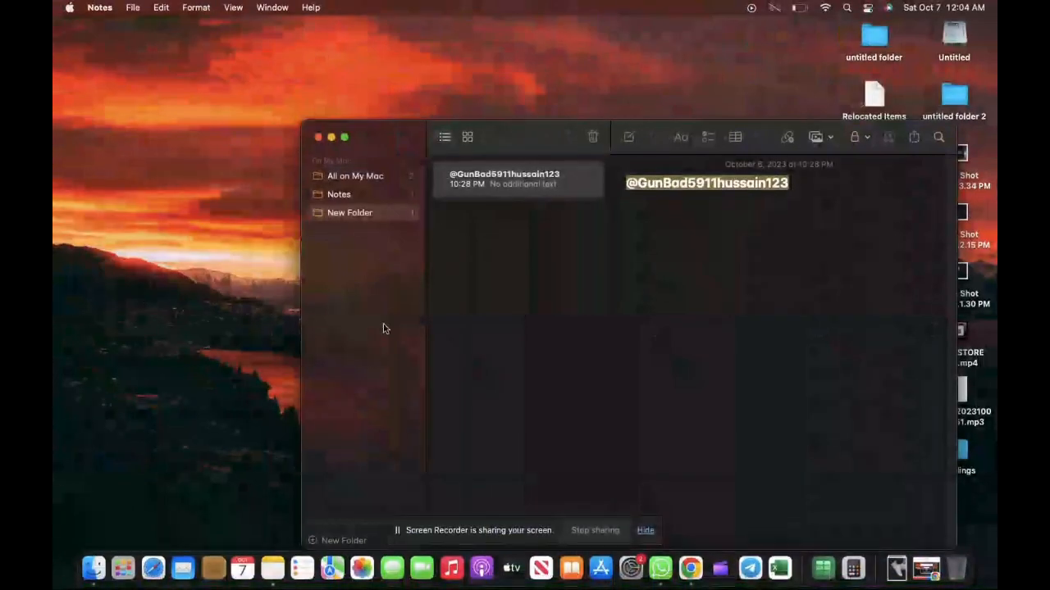
# - Replace the existing note's text with the copied hashtag list in Apple Notes
pyautogui.click(677, 218)
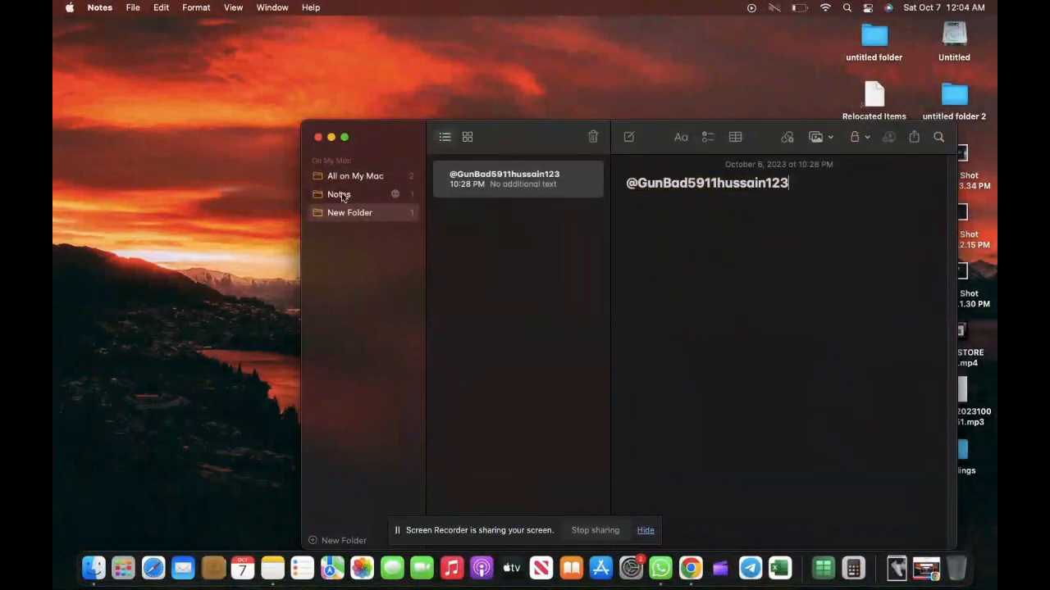
pyautogui.moveTo(819, 196); pyautogui.dragTo(641, 171)
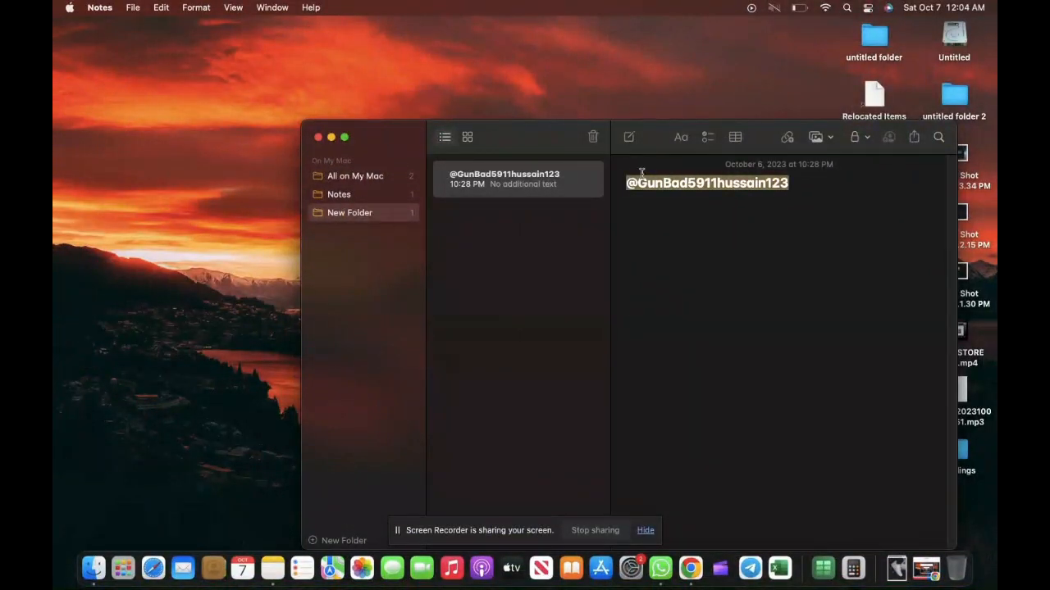
pyautogui.rightClick(648, 211)
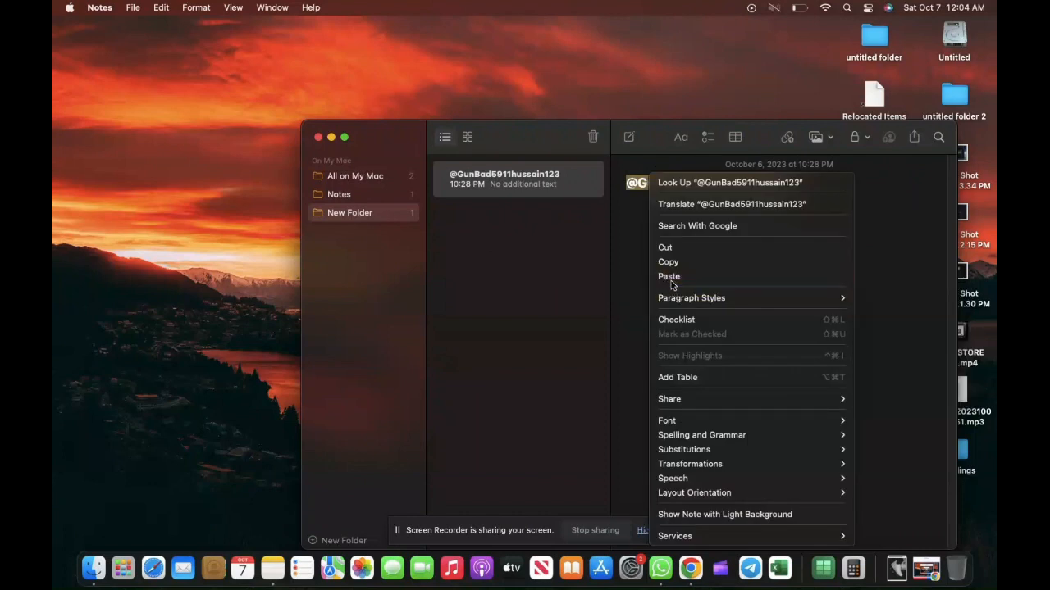
pyautogui.click(670, 279)
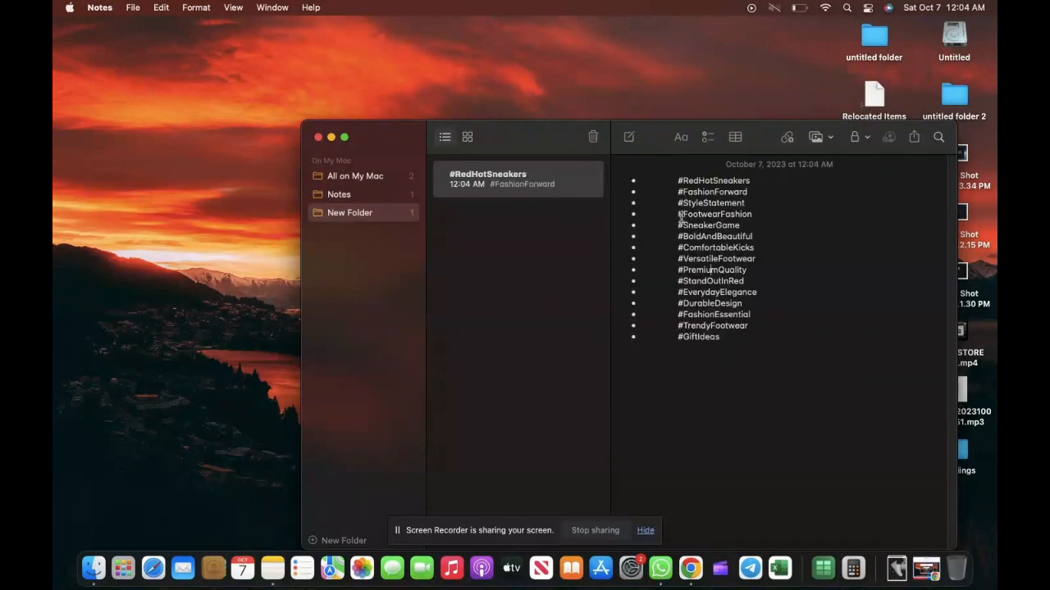
pyautogui.rightClick(710, 271)
pyautogui.click(676, 369)
# - Remove the # from each hashtag, RedHotSneakers through GiftIdeas
pyautogui.press('BackSpace')
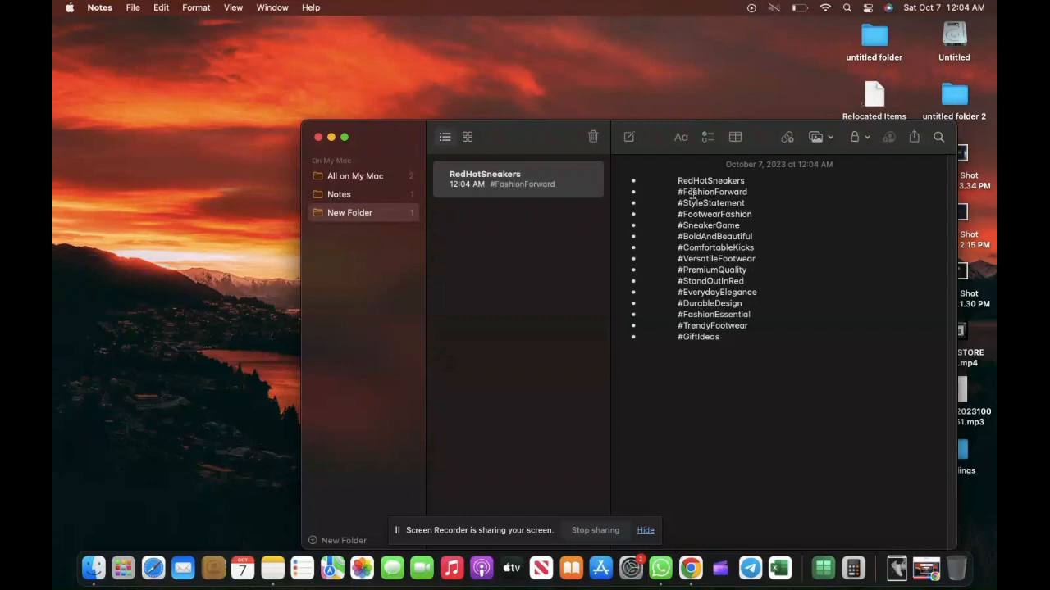
pyautogui.click(687, 192)
pyautogui.press('BackSpace')
pyautogui.press('BackSpace')
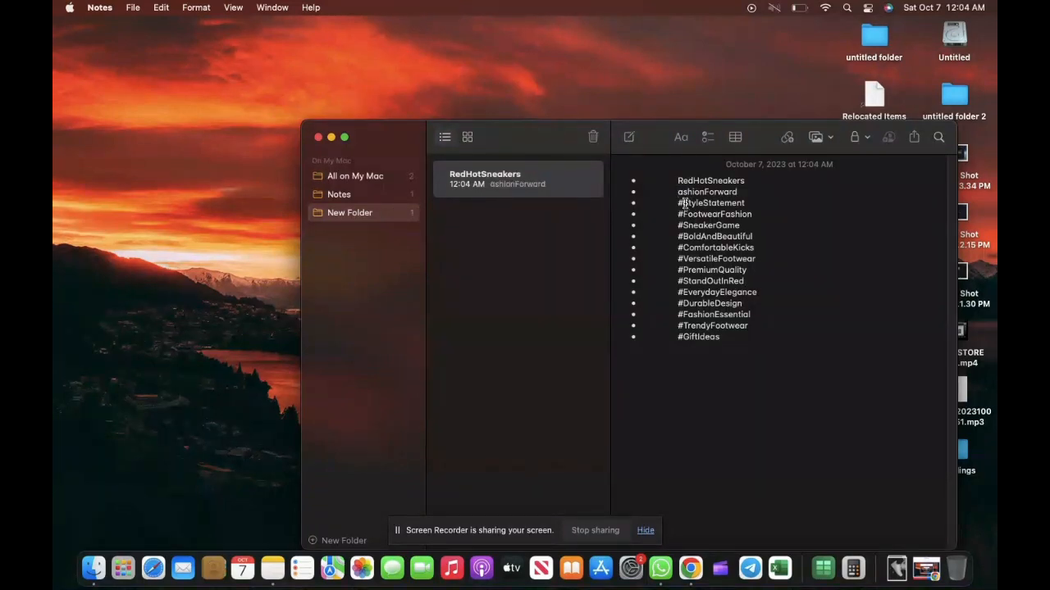
pyautogui.click(683, 202)
pyautogui.press('BackSpace')
pyautogui.press('BackSpace')
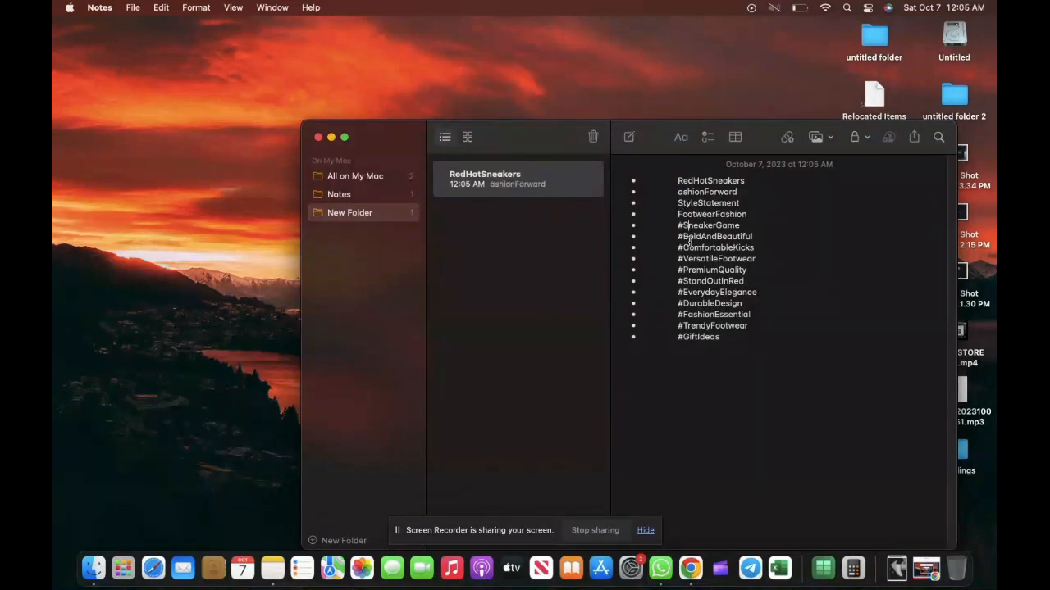
pyautogui.click(682, 225)
pyautogui.press('BackSpace')
pyautogui.click(682, 236)
pyautogui.press('BackSpace')
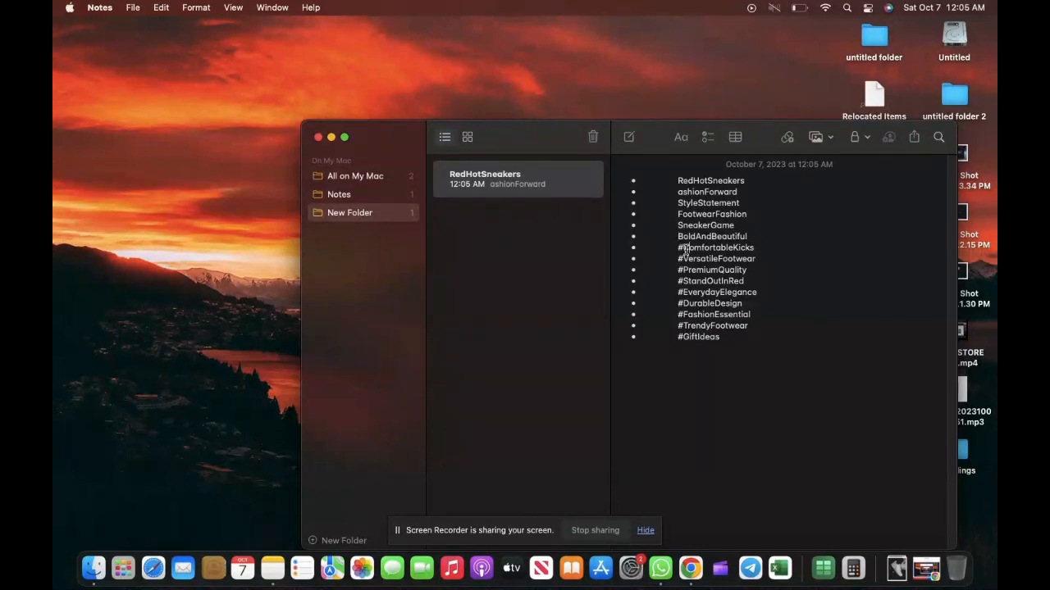
pyautogui.click(683, 248)
pyautogui.press('BackSpace')
pyautogui.click(684, 259)
pyautogui.press('BackSpace')
pyautogui.click(684, 248)
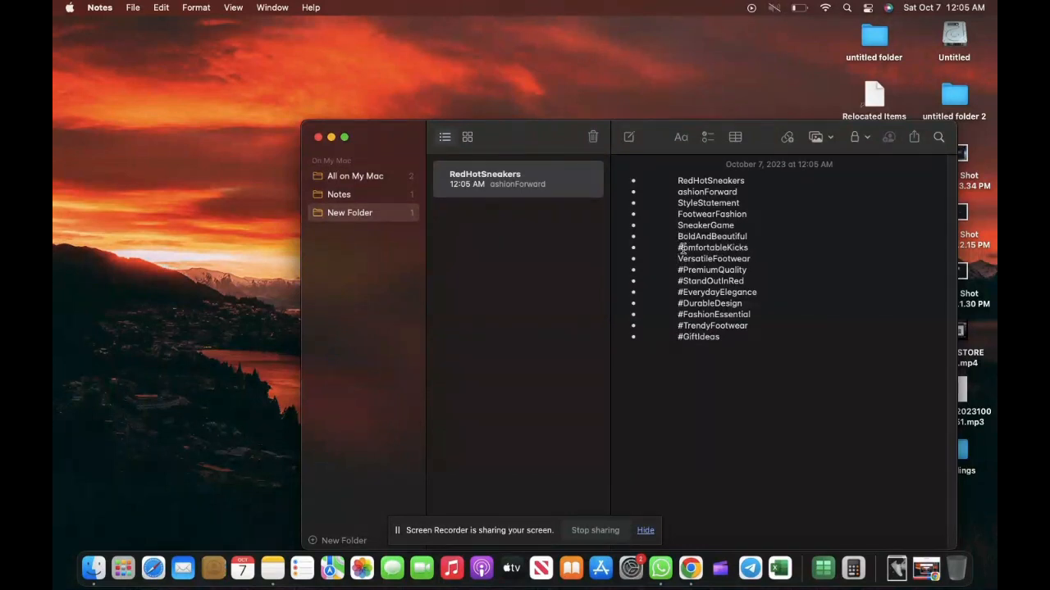
pyautogui.press('BackSpace')
pyautogui.click(684, 270)
pyautogui.press('BackSpace')
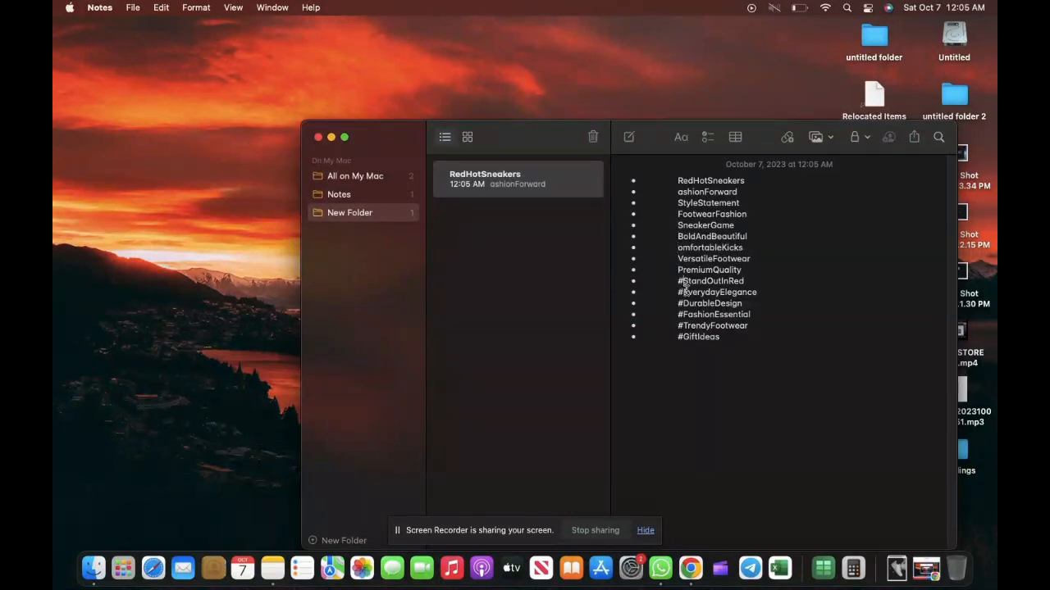
pyautogui.click(683, 281)
pyautogui.press('BackSpace')
pyautogui.click(684, 292)
pyautogui.press('BackSpace')
pyautogui.click(683, 304)
pyautogui.press('BackSpace')
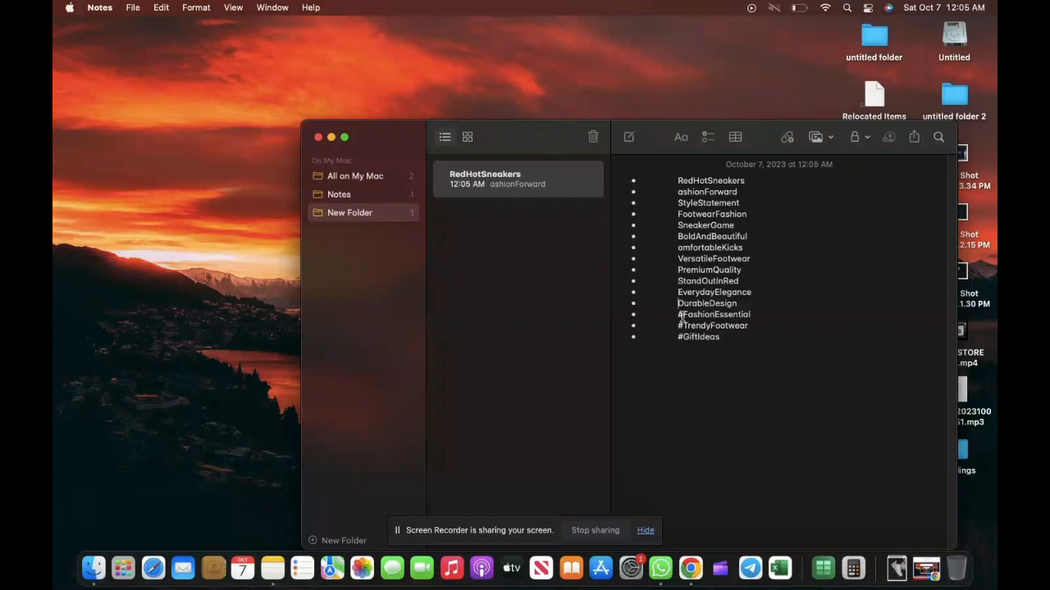
pyautogui.click(683, 315)
pyautogui.press('BackSpace')
pyautogui.click(683, 325)
pyautogui.press('BackSpace')
pyautogui.click(684, 336)
pyautogui.press('BackSpace')
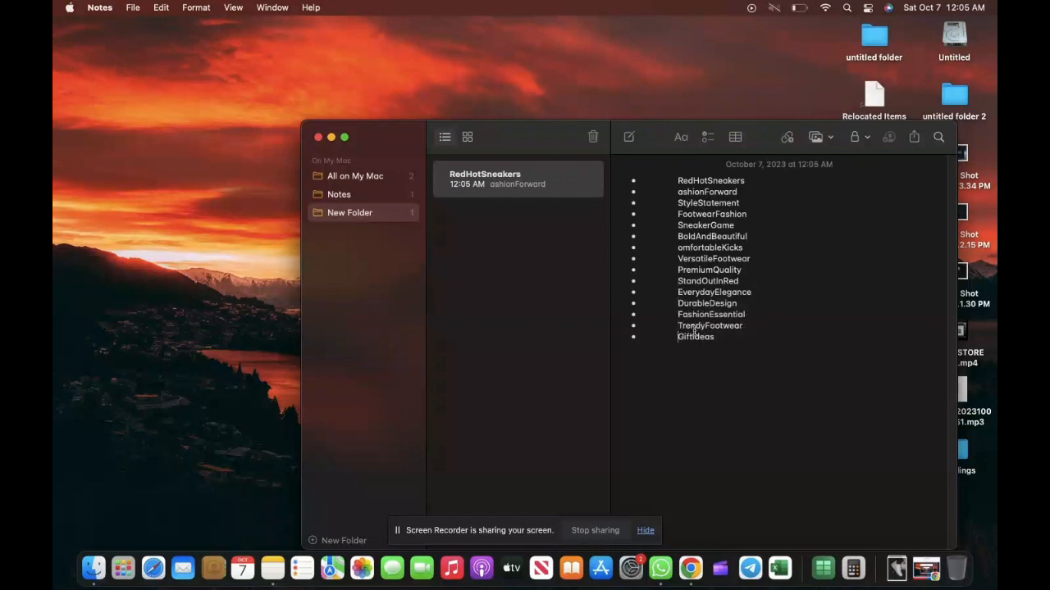
# - Add commas between the tags and copy the whole comma-separated list
pyautogui.click(752, 182)
pyautogui.write(',')
pyautogui.click(752, 214)
pyautogui.click(752, 236)
pyautogui.click(752, 260)
pyautogui.write(',')
pyautogui.click(752, 293)
pyautogui.click(744, 301)
pyautogui.write(',')
pyautogui.click(752, 315)
pyautogui.write(',,')
pyautogui.moveTo(730, 337); pyautogui.dragTo(662, 179)
pyautogui.rightClick(685, 185)
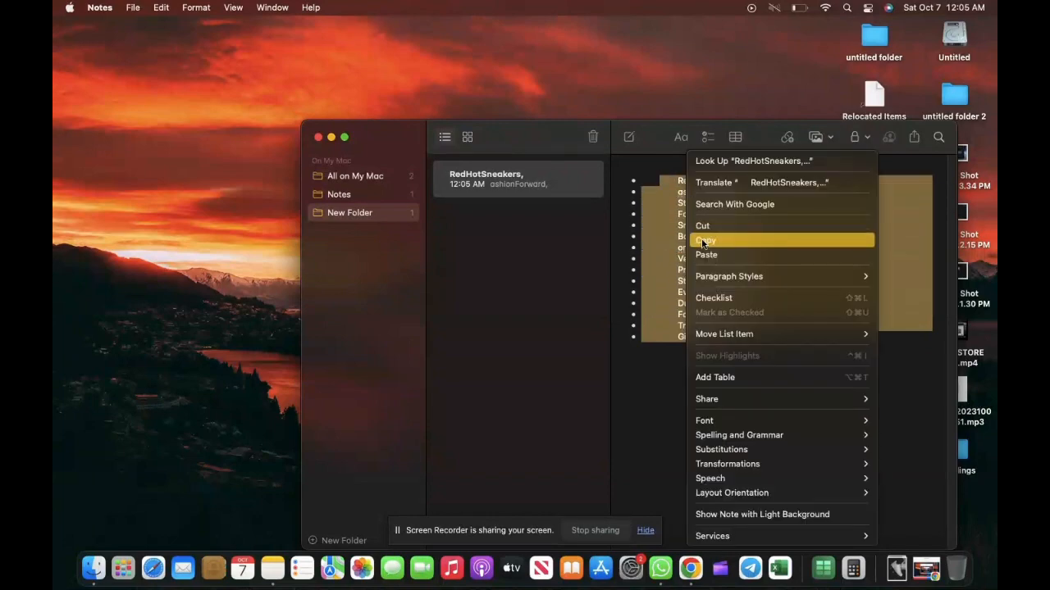
pyautogui.click(706, 242)
# - Paste the list into the Shopify product's Tags field, creating separate tags
pyautogui.click(690, 568)
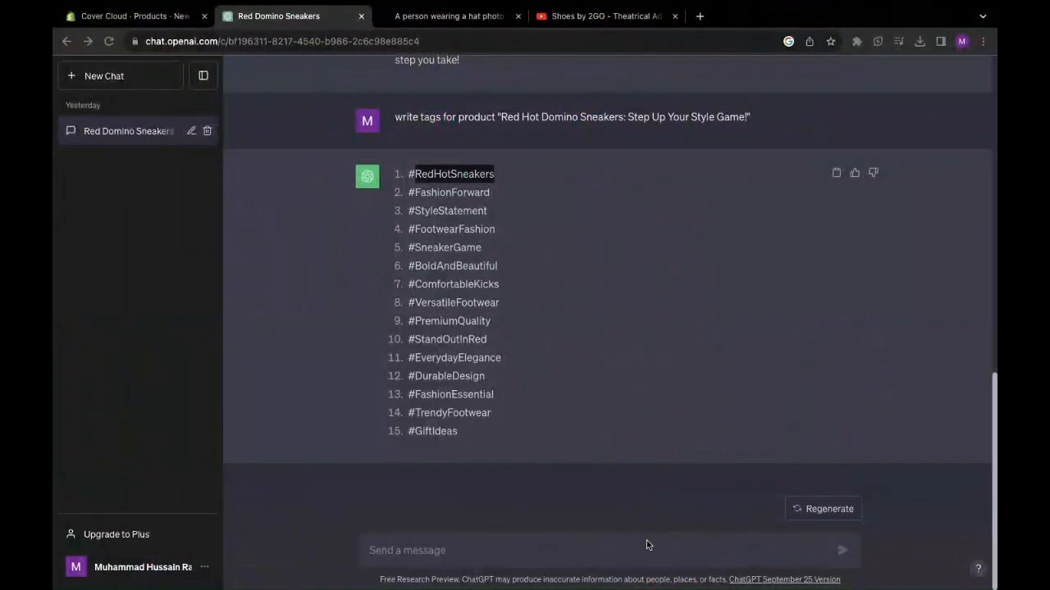
pyautogui.click(184, 25)
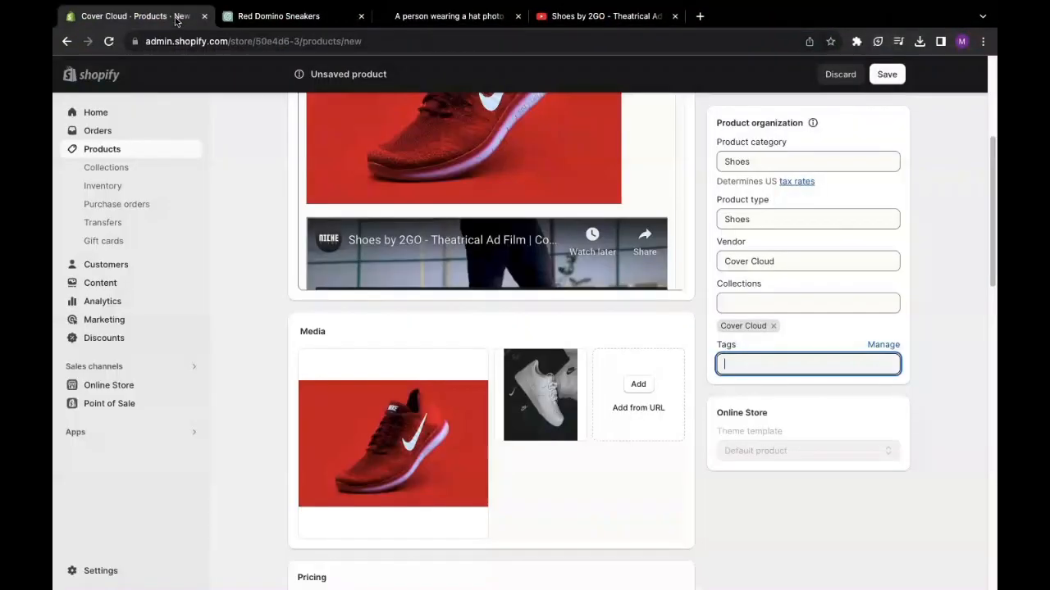
pyautogui.rightClick(749, 377)
pyautogui.click(769, 457)
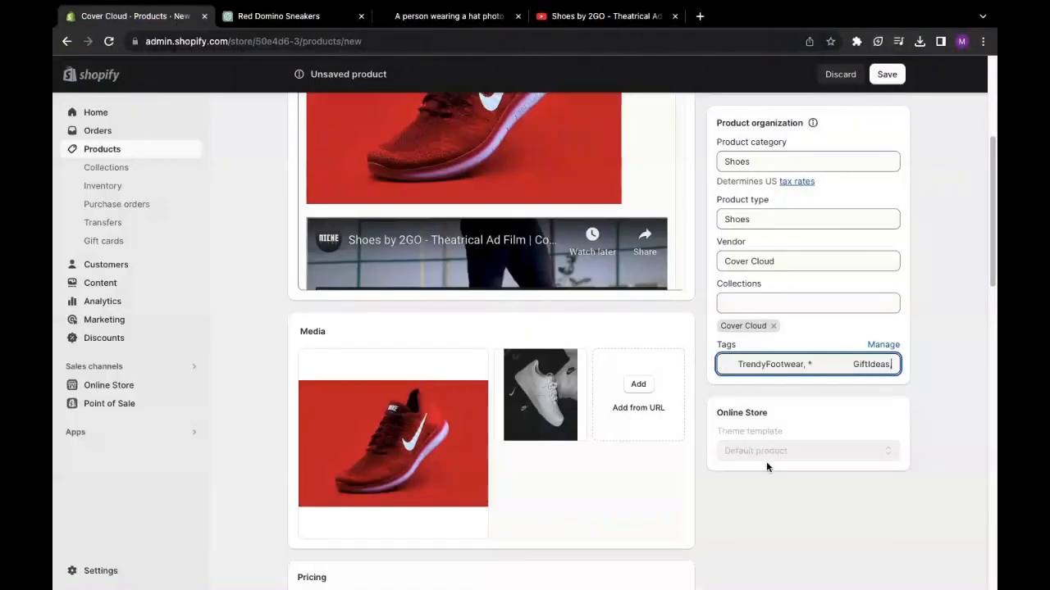
pyautogui.press('Return')
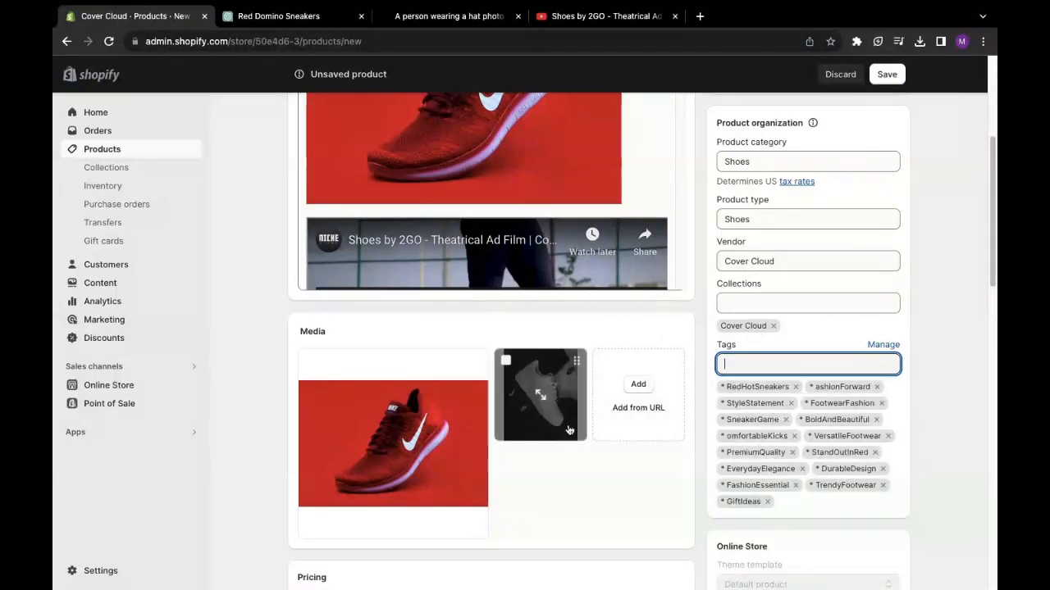
# - Review the Red Hot Domino Sneakers product, keep its status Active, and save it
pyautogui.scroll(4, 701, 333)
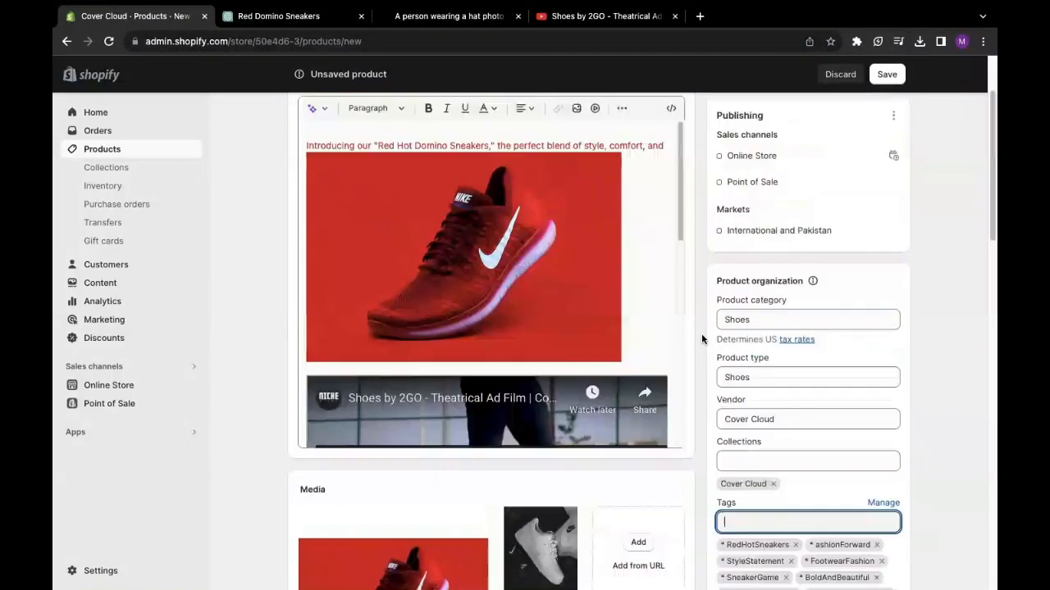
pyautogui.scroll(-3, 497, 322)
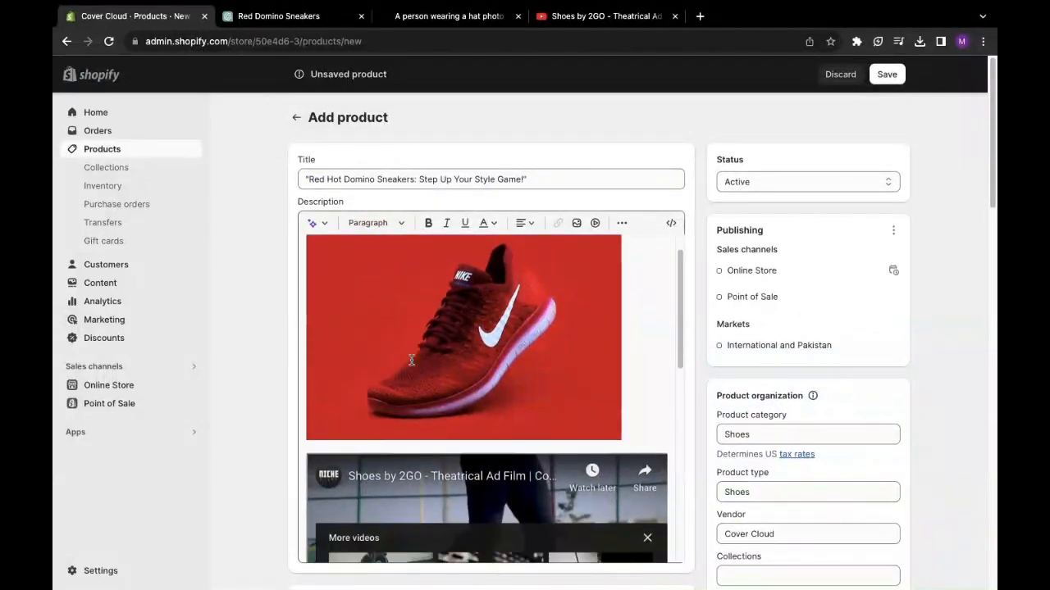
pyautogui.scroll(2, 412, 363)
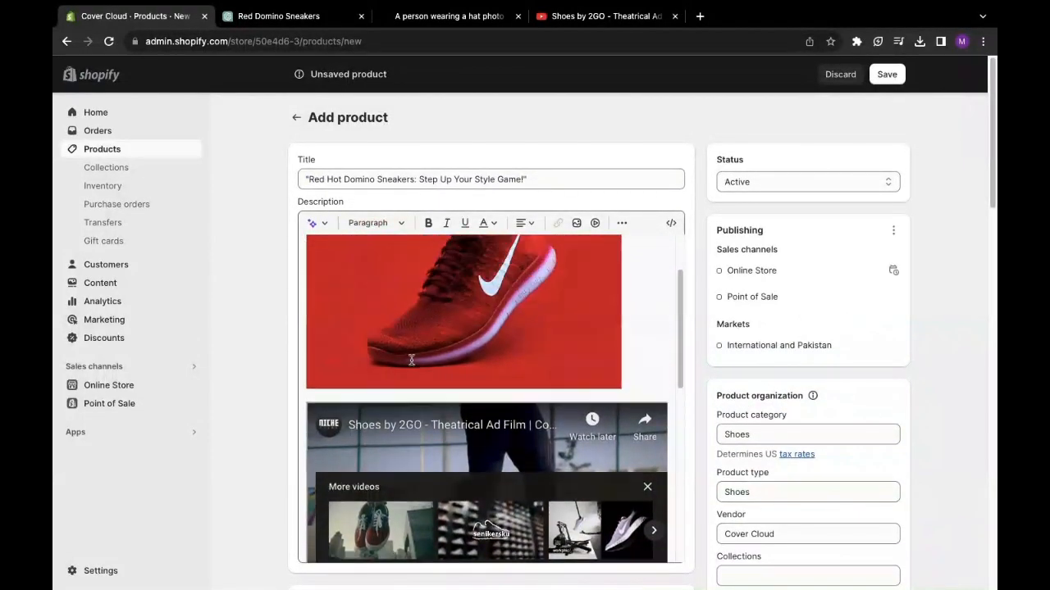
pyautogui.scroll(-5, 314, 289)
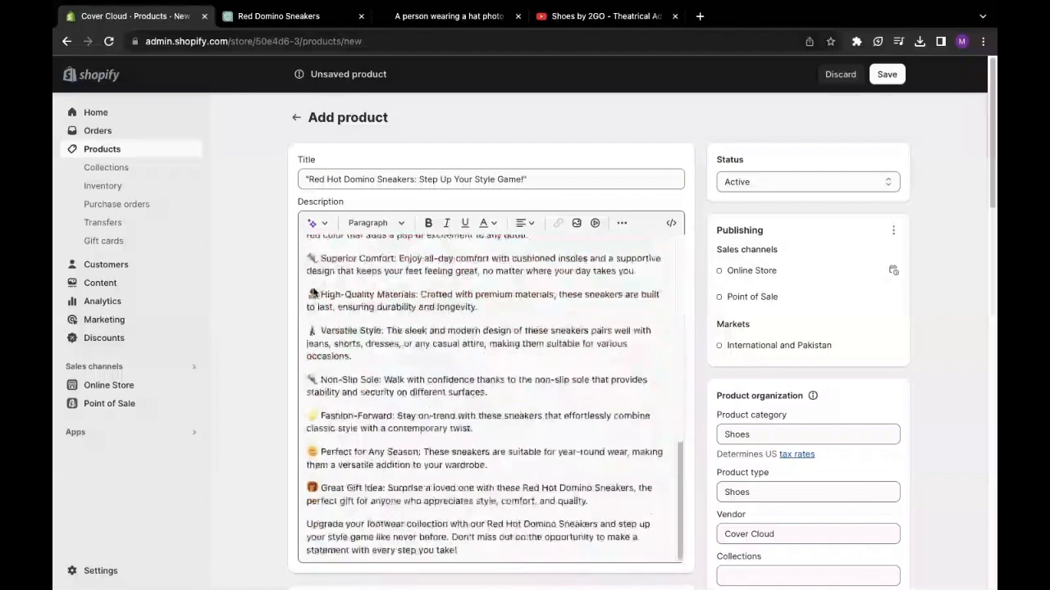
pyautogui.scroll(1, 840, 205)
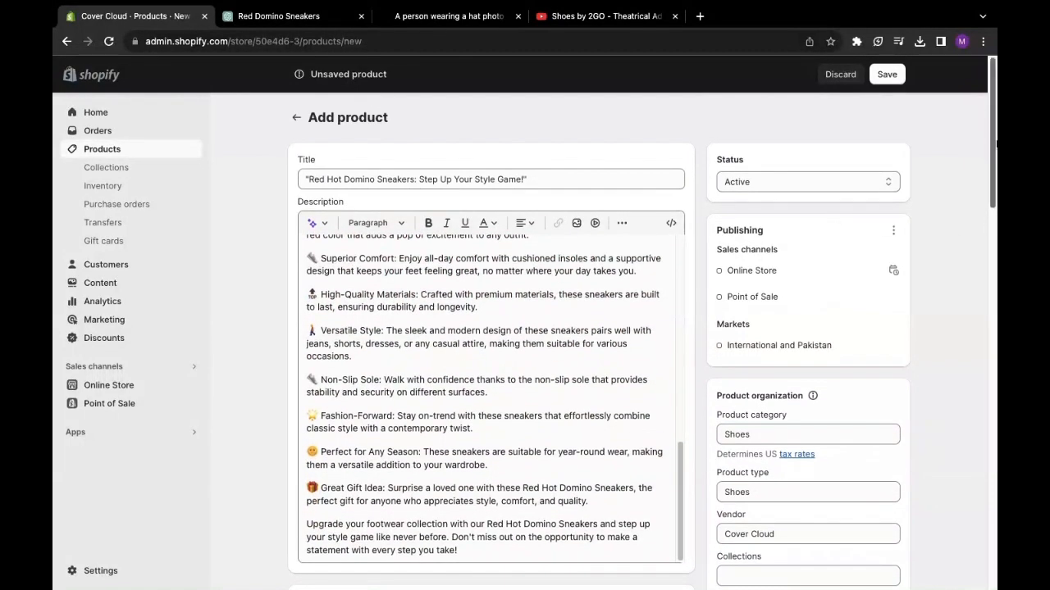
pyautogui.click(782, 186)
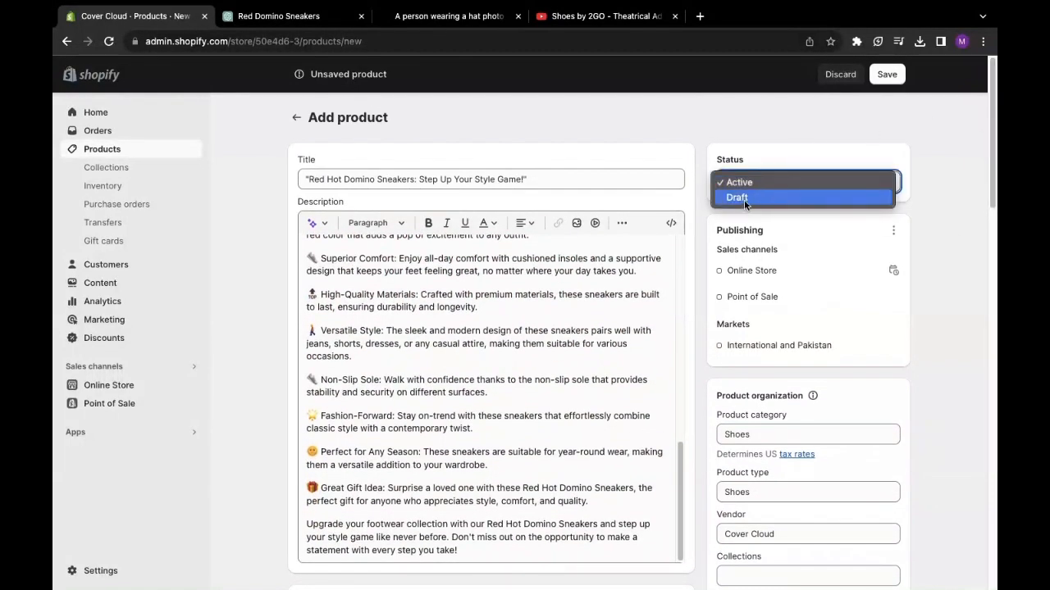
pyautogui.click(743, 182)
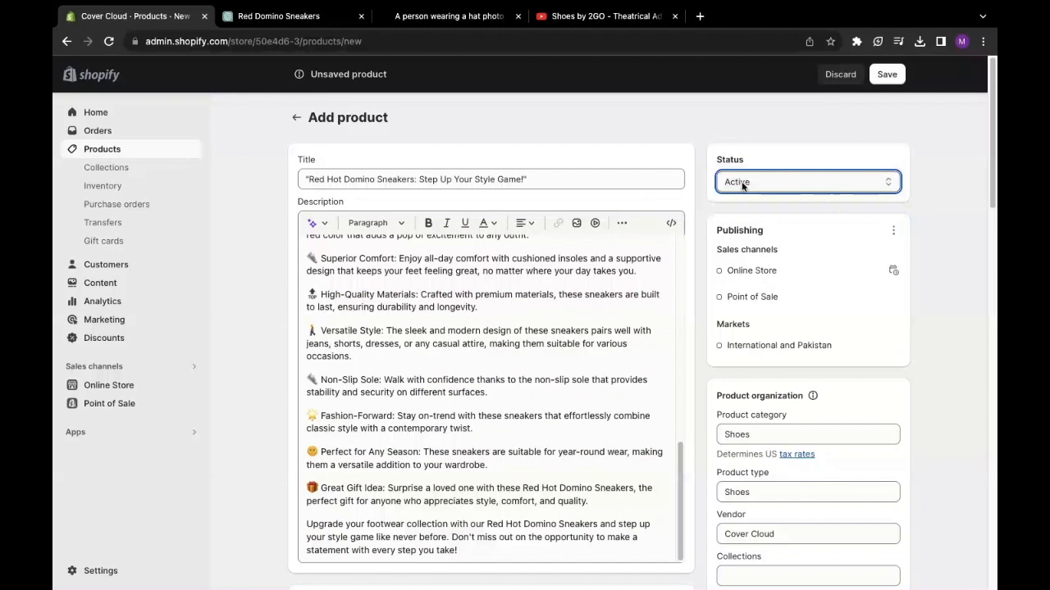
pyautogui.click(889, 74)
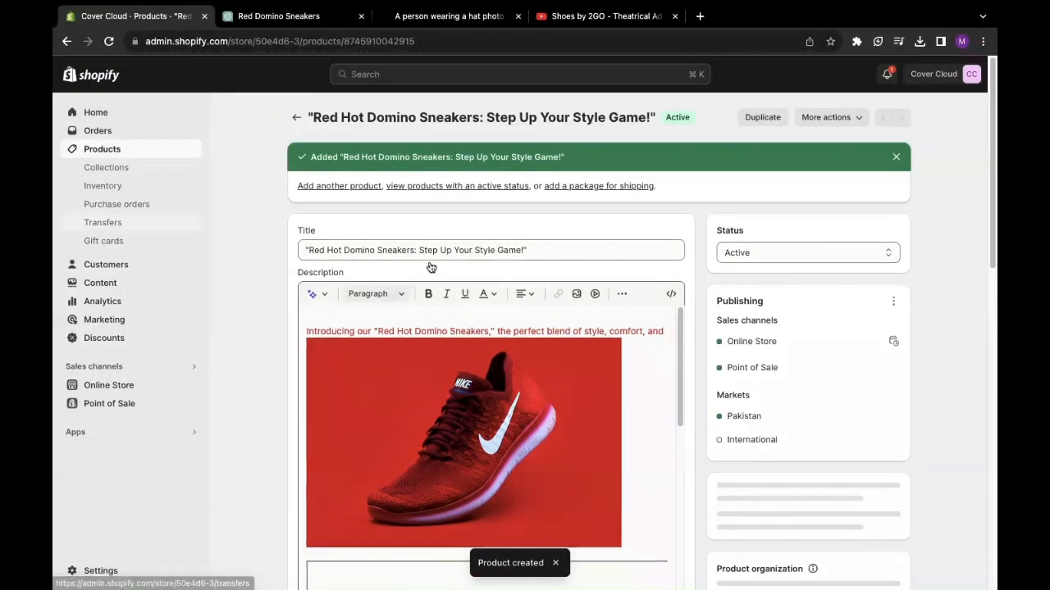
# - Open the Red Hot Domino Sneakers product from the Products list in a new tab
pyautogui.click(116, 156)
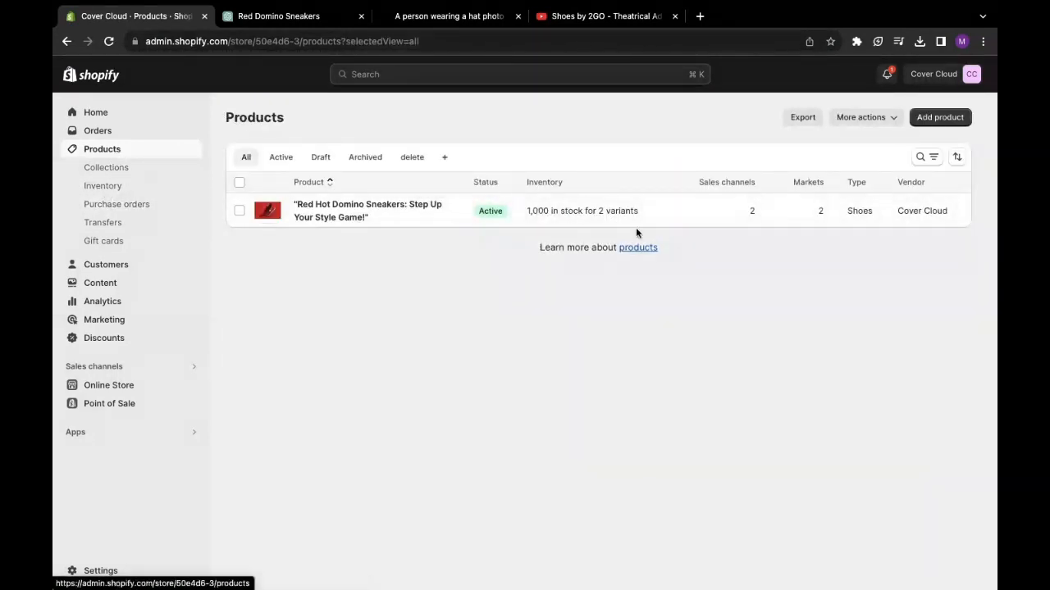
pyautogui.rightClick(330, 208)
pyautogui.click(365, 222)
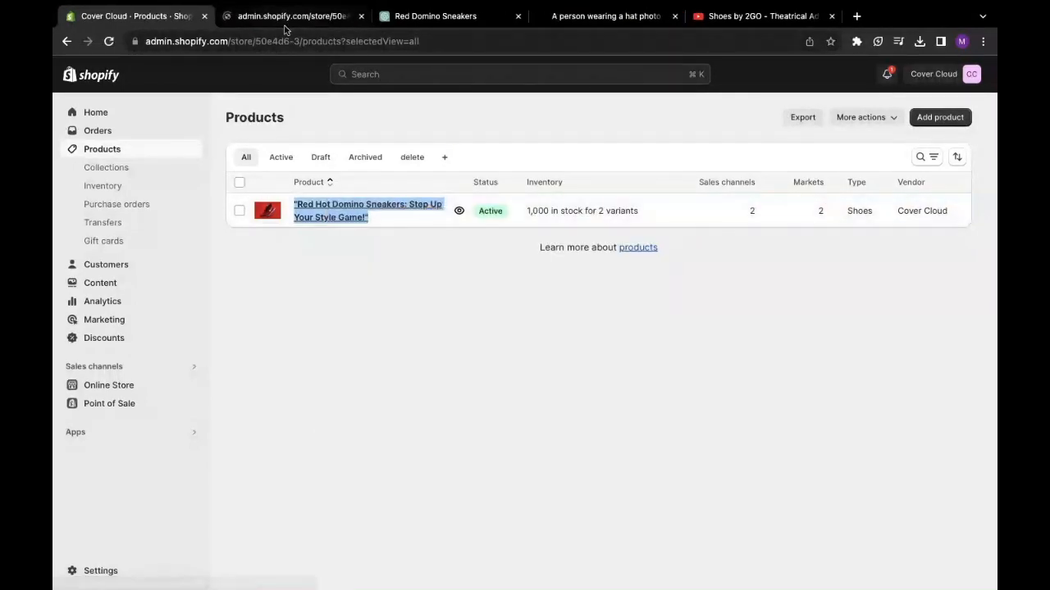
pyautogui.click(285, 26)
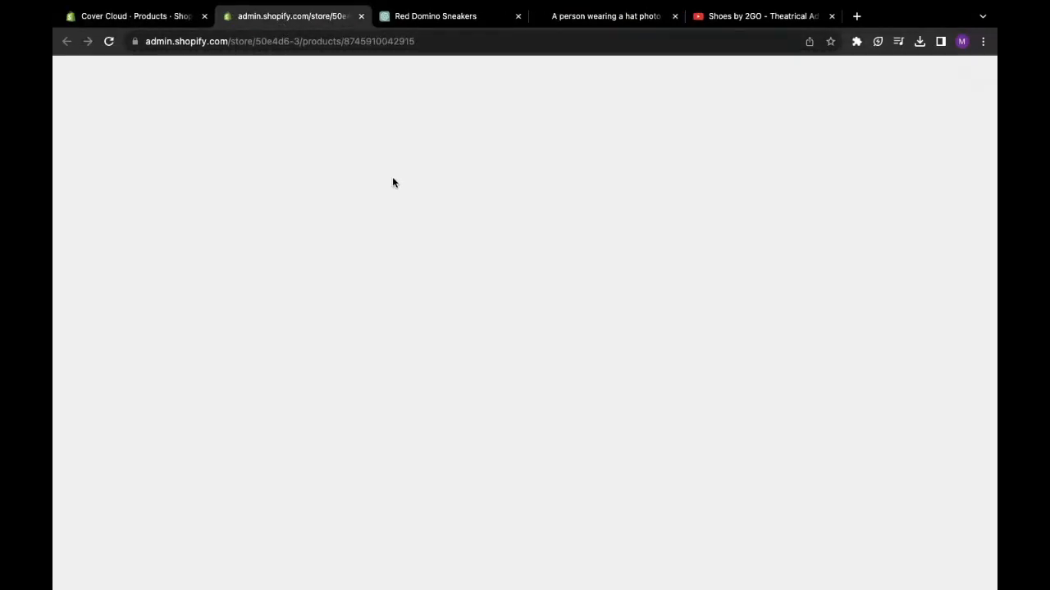
# - Look over the sneakers product in the second tab, then return to the products list
pyautogui.moveTo(115, 23)
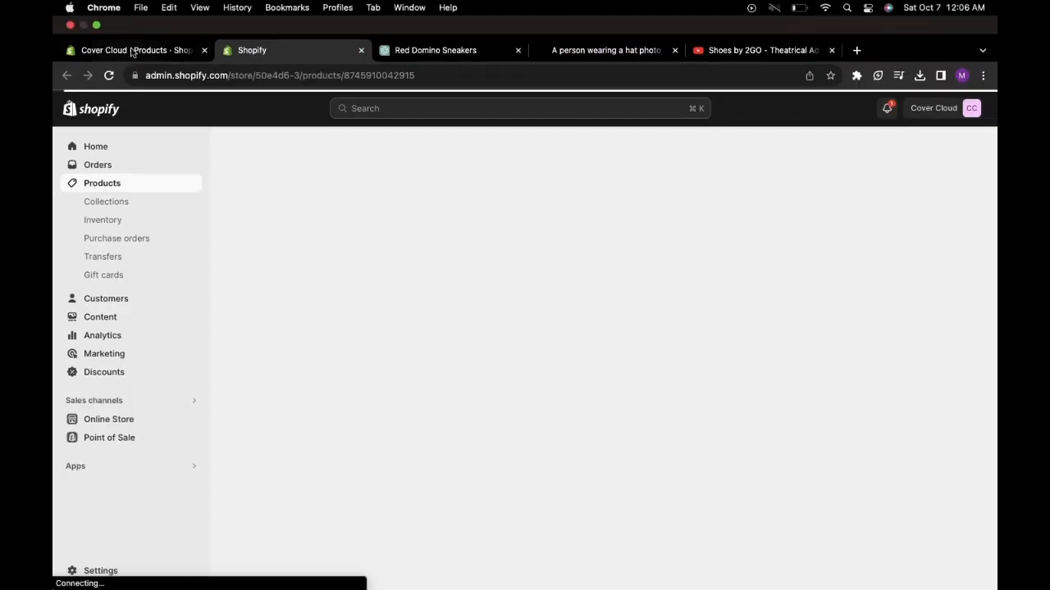
pyautogui.click(142, 50)
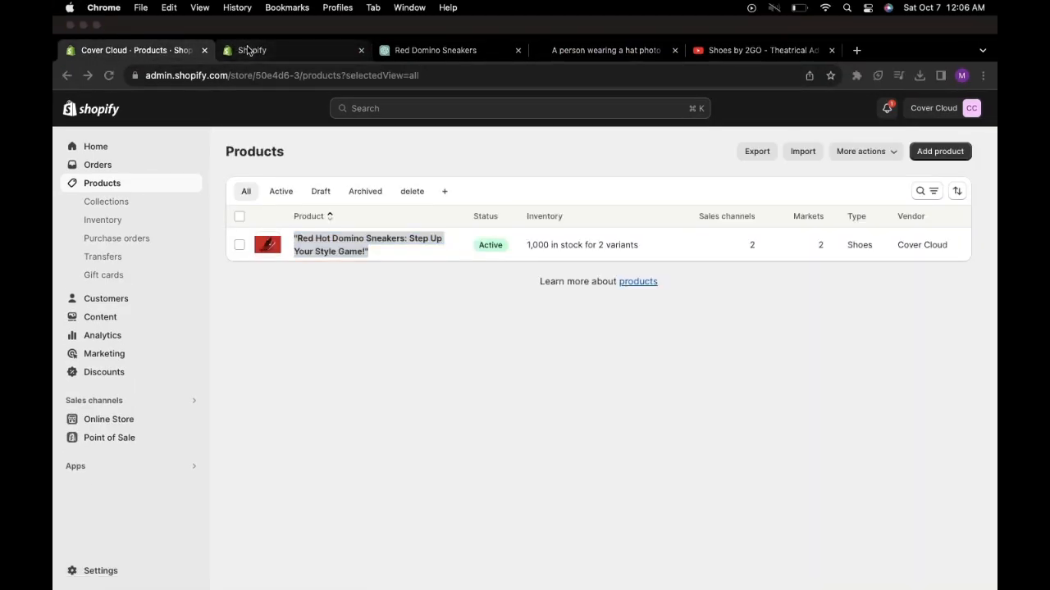
pyautogui.click(357, 308)
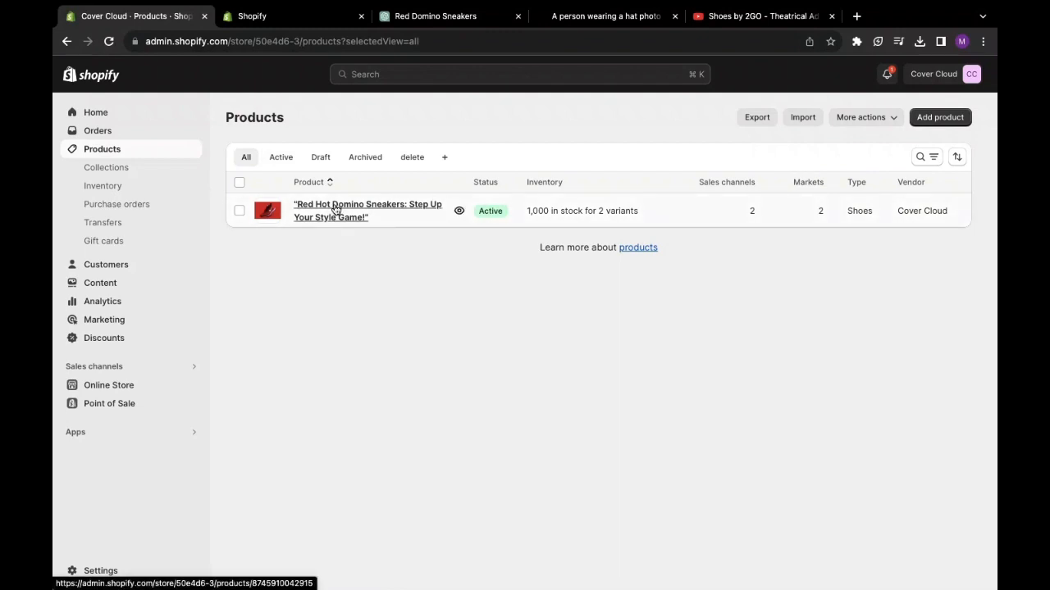
pyautogui.click(277, 18)
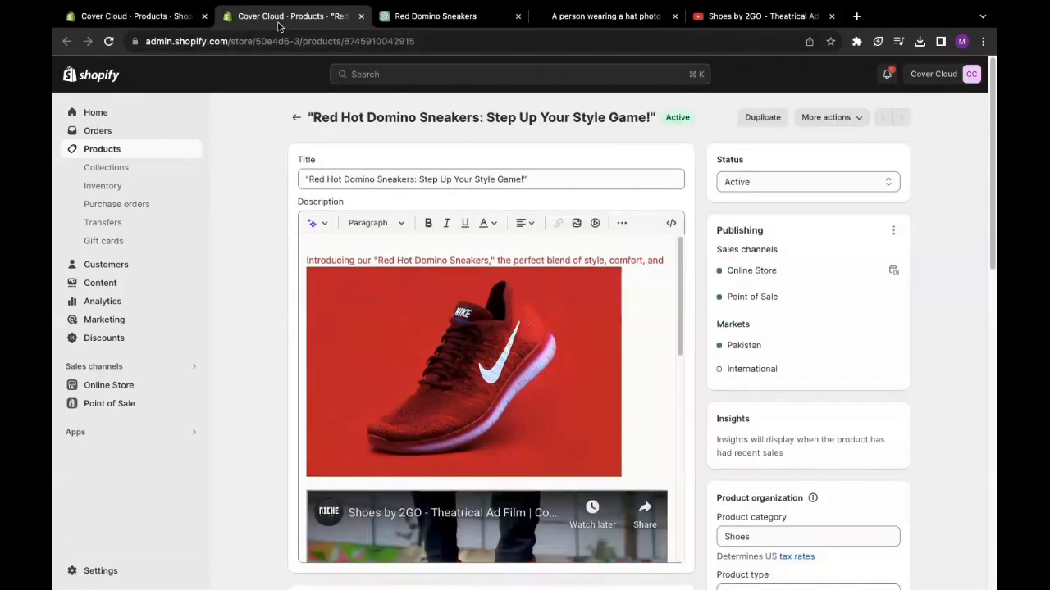
pyautogui.scroll(-2, 400, 203)
pyautogui.scroll(2, 400, 203)
pyautogui.click(115, 18)
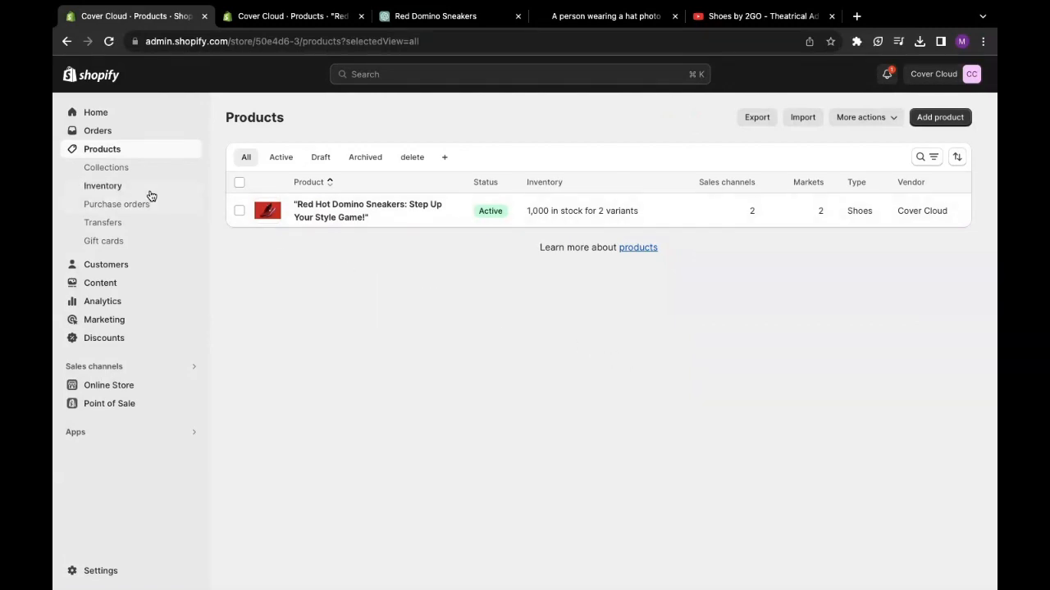
# - Create a saved Collections view named Sneakers and start a new collection
pyautogui.click(121, 172)
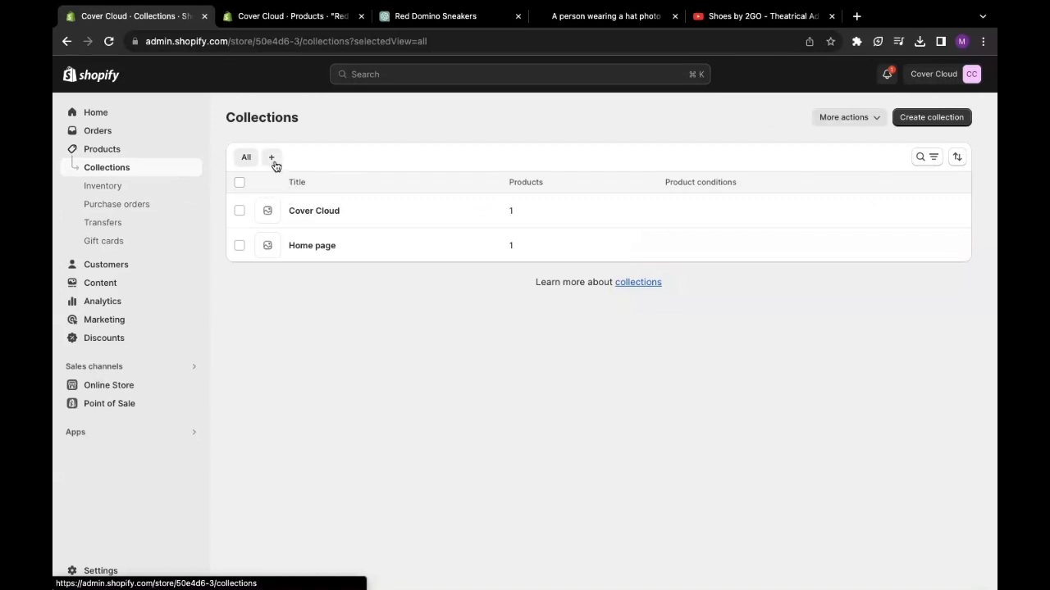
pyautogui.click(273, 161)
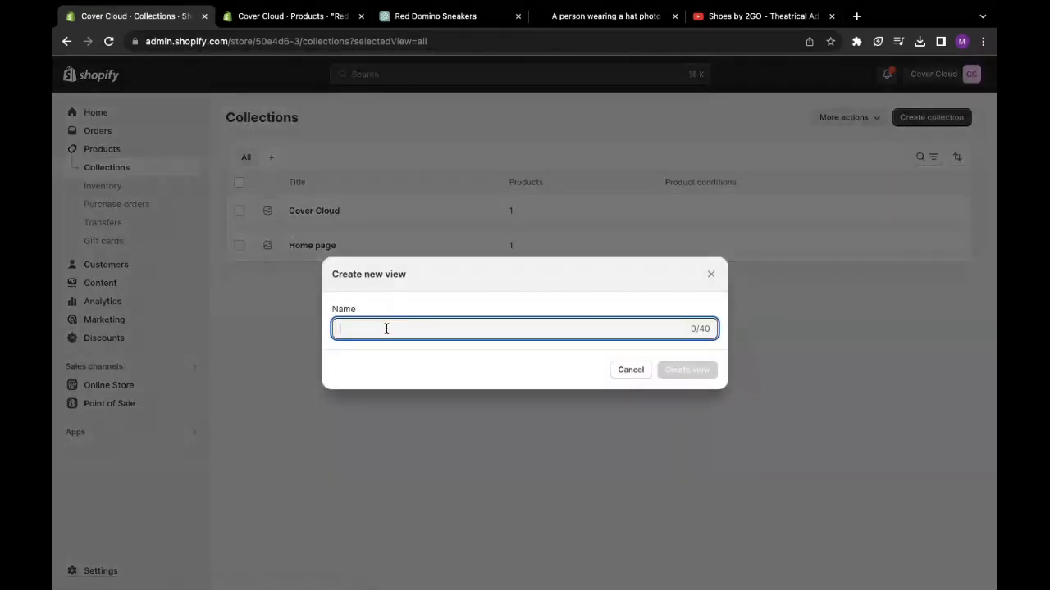
pyautogui.write('Sneakers')
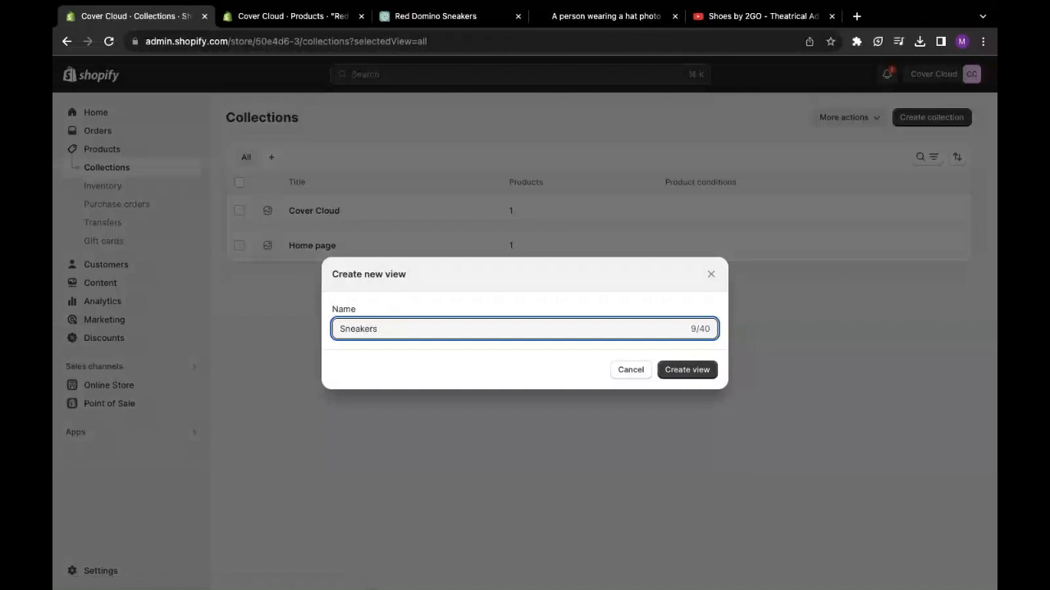
pyautogui.press('Return')
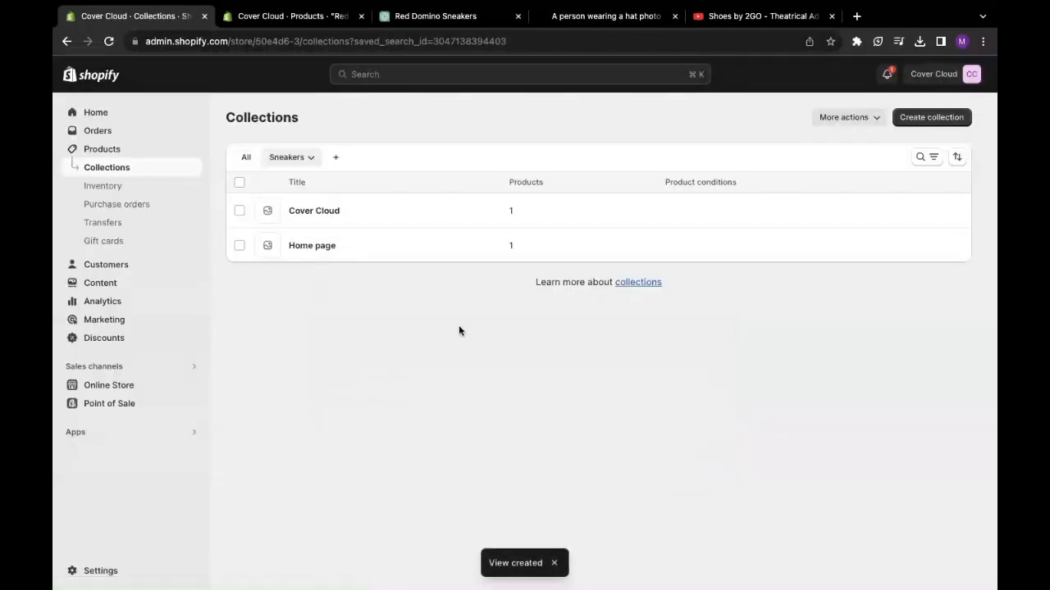
pyautogui.click(929, 117)
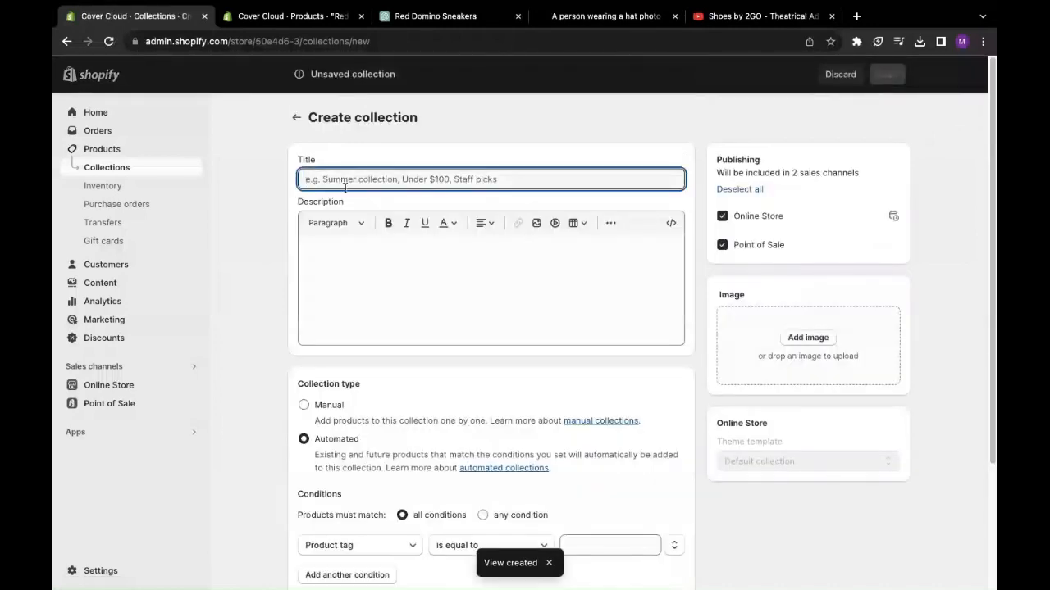
# - Title the collection Sneakers, then discard the draft with Leave page and go to Products
pyautogui.write('Sn')
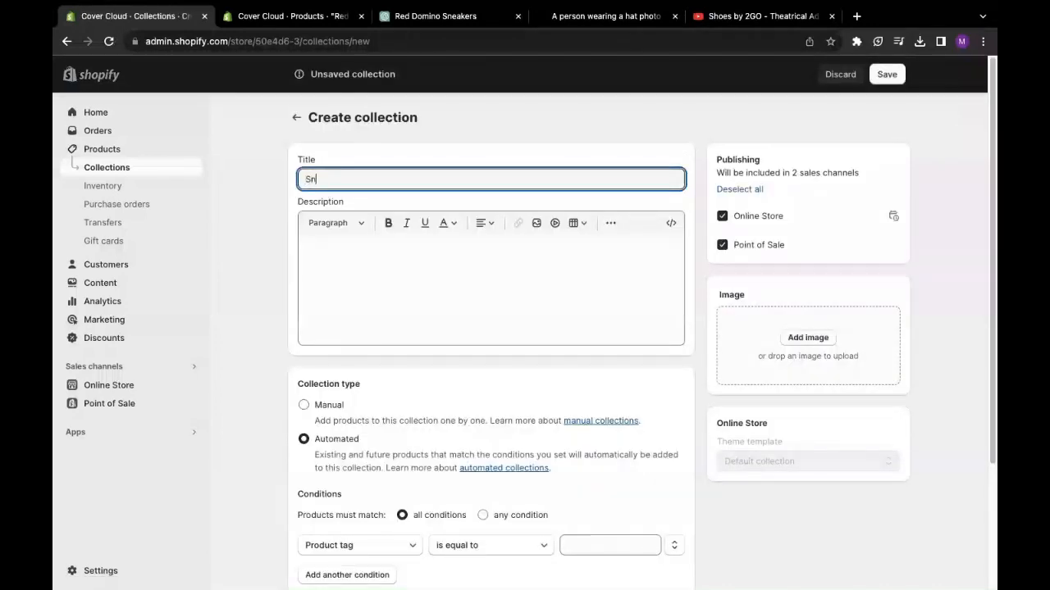
pyautogui.write('eakers')
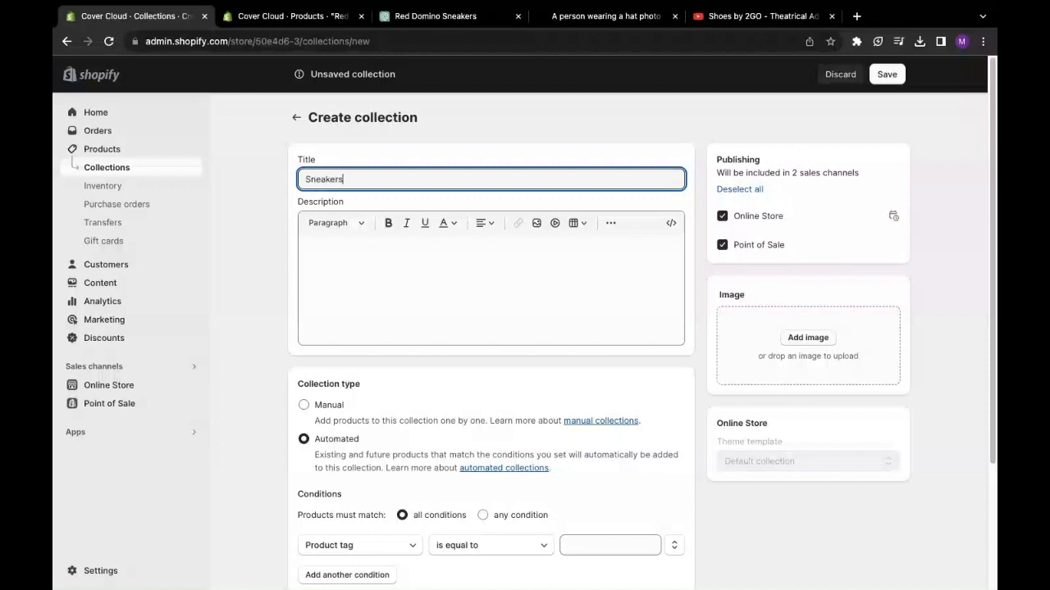
pyautogui.click(390, 289)
pyautogui.scroll(-2, 383, 272)
pyautogui.scroll(-1, 383, 273)
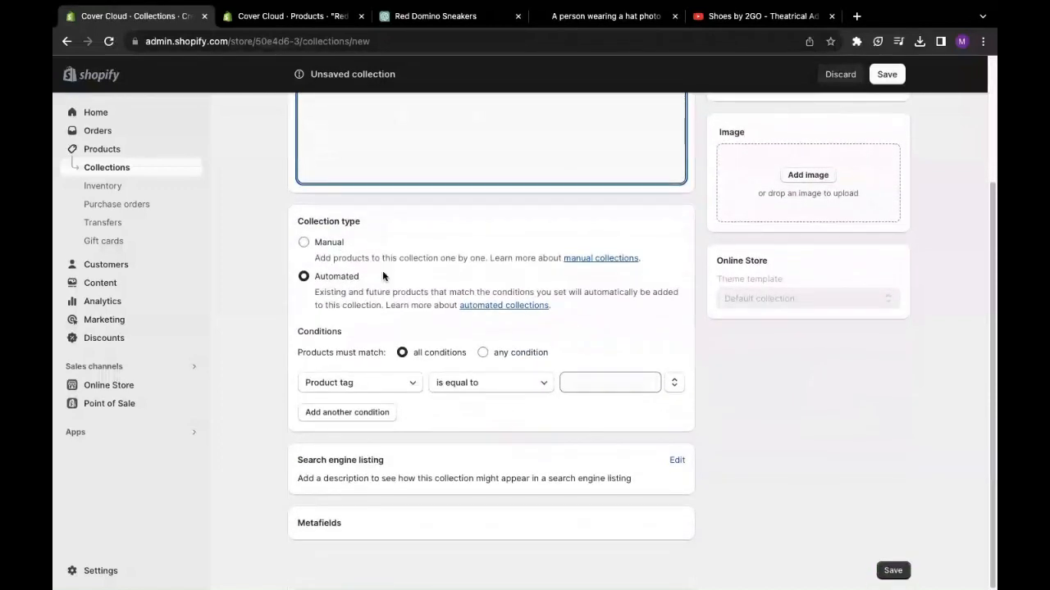
pyautogui.scroll(2, 331, 276)
pyautogui.scroll(-2, 331, 275)
pyautogui.scroll(2, 502, 248)
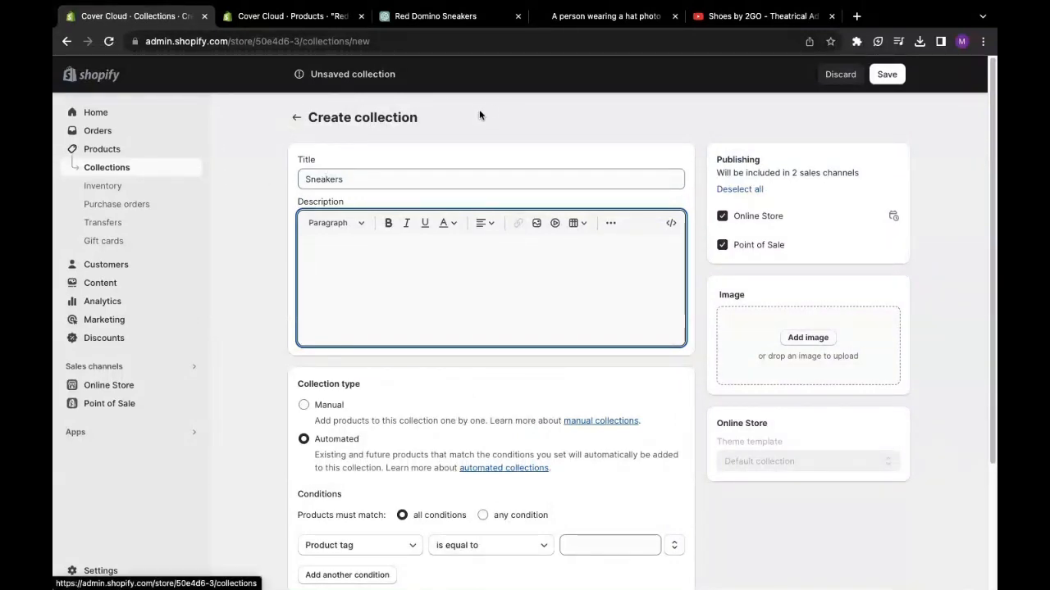
pyautogui.click(296, 117)
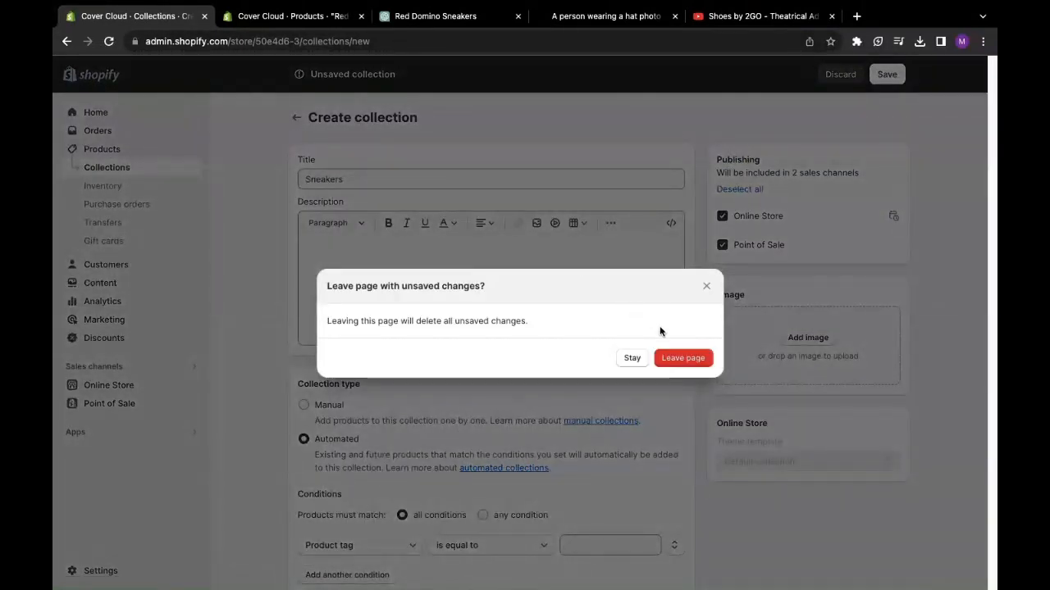
pyautogui.click(675, 358)
pyautogui.click(114, 154)
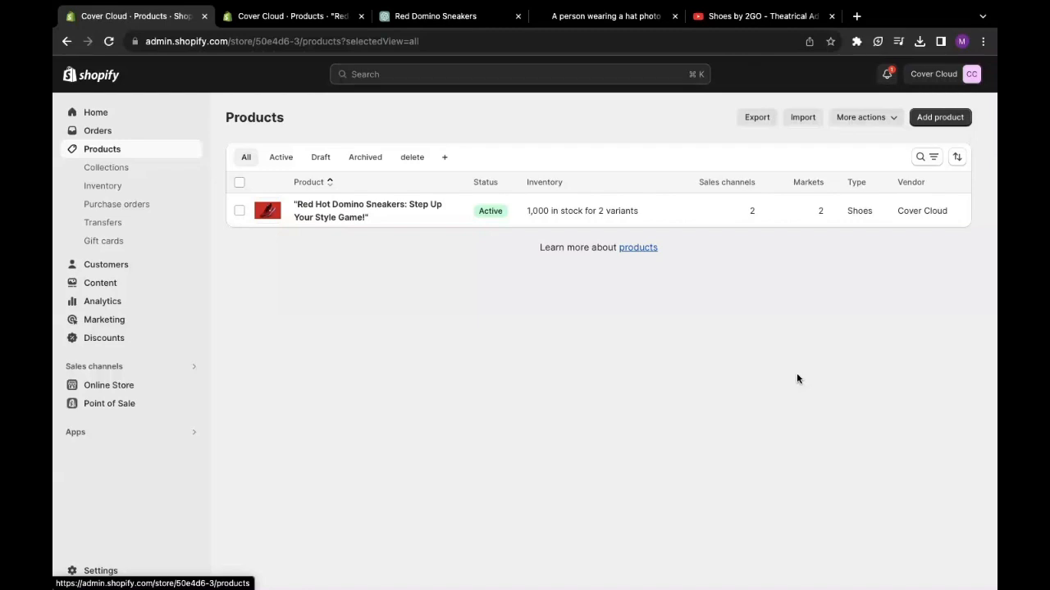
# - Bring up the product search and filters with the f shortcut and exit Chrome's full screen
pyautogui.press('f')
pyautogui.press('ctrl+super+f')
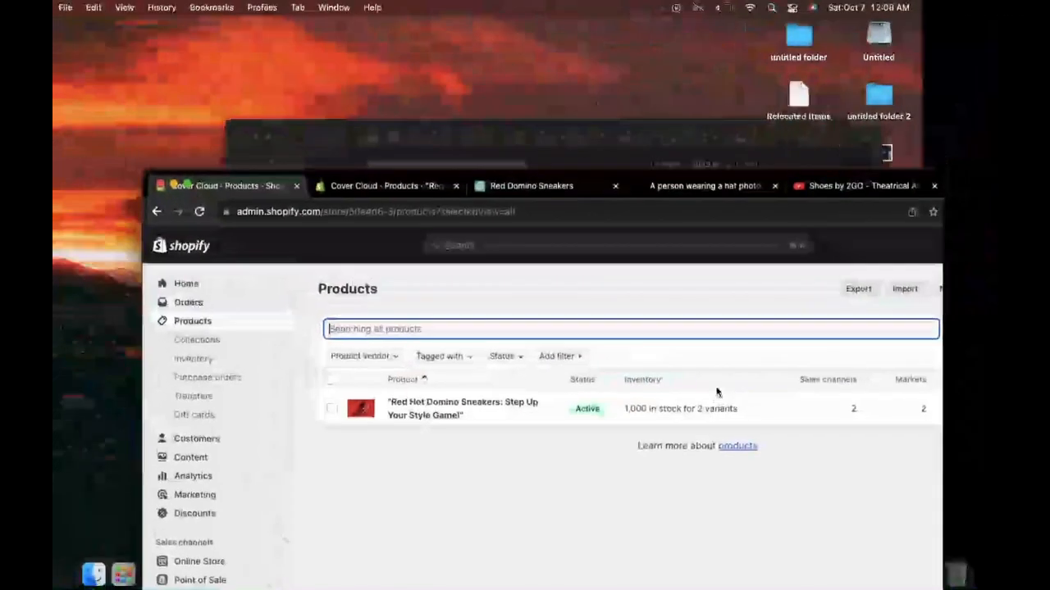